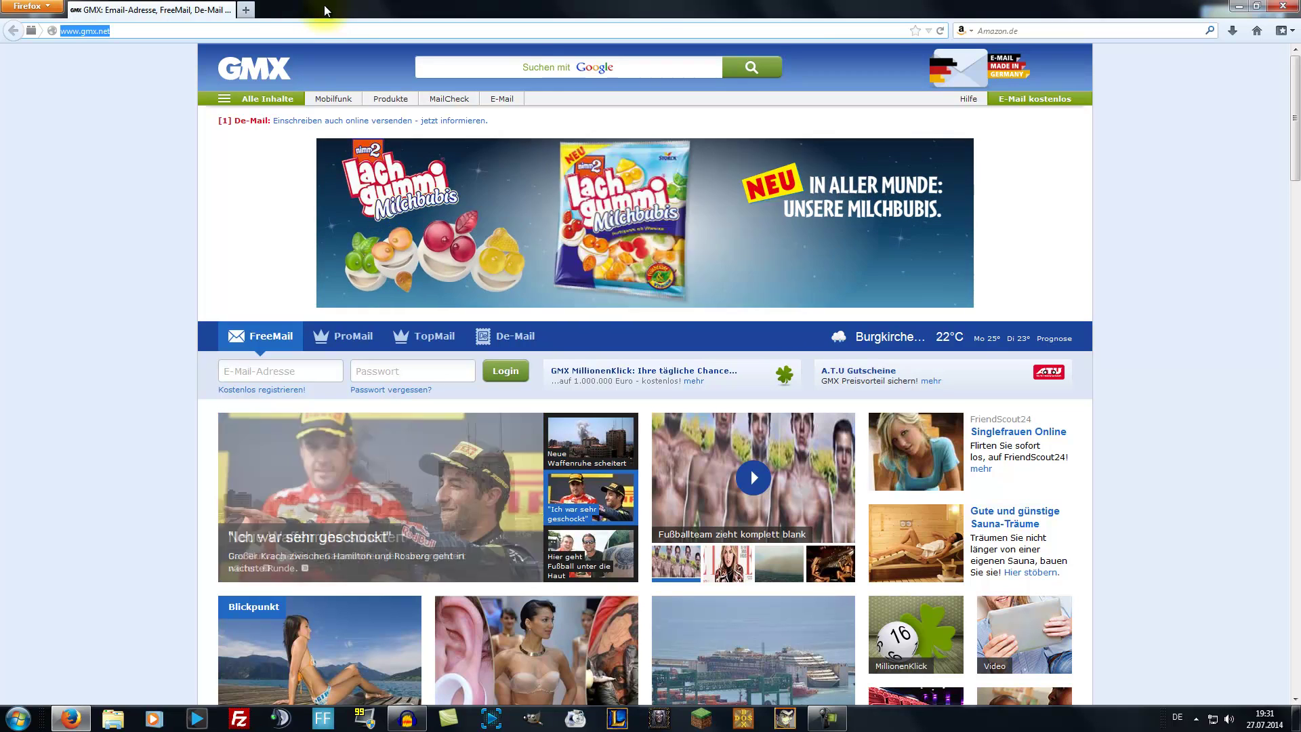
text(http)
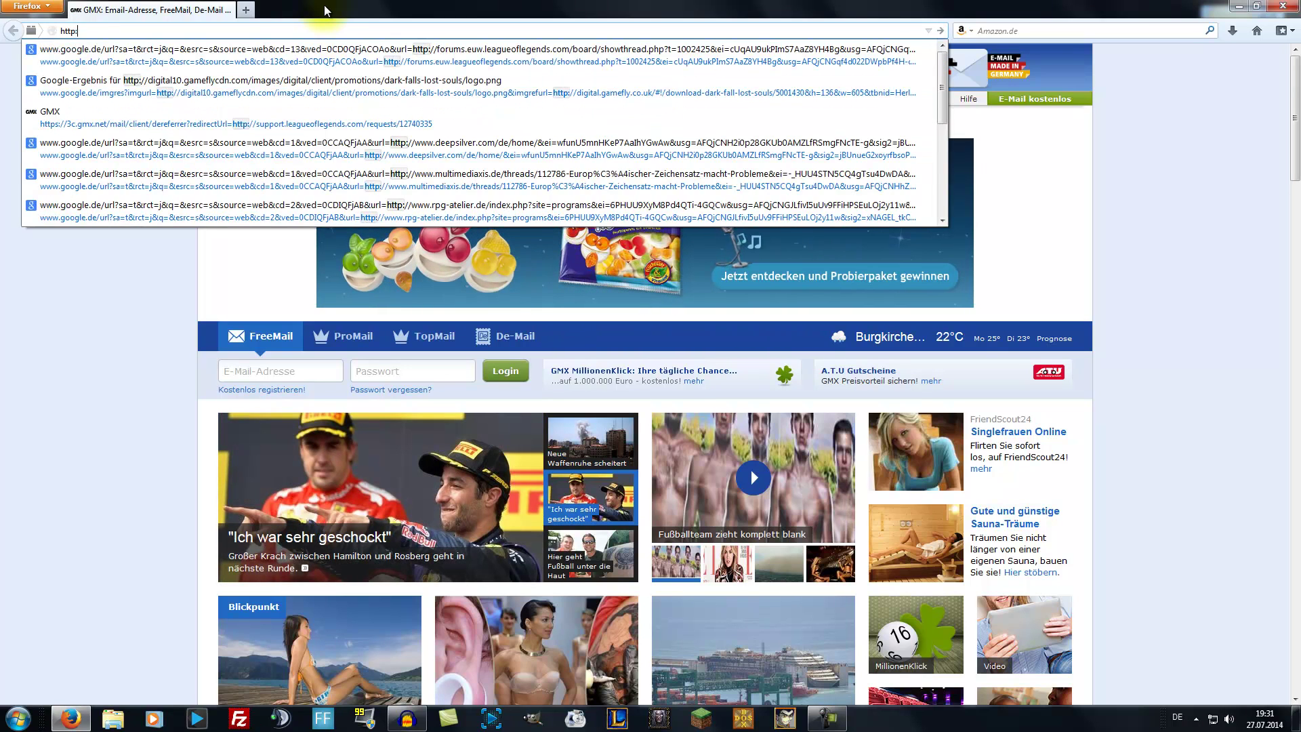
text(://www.)
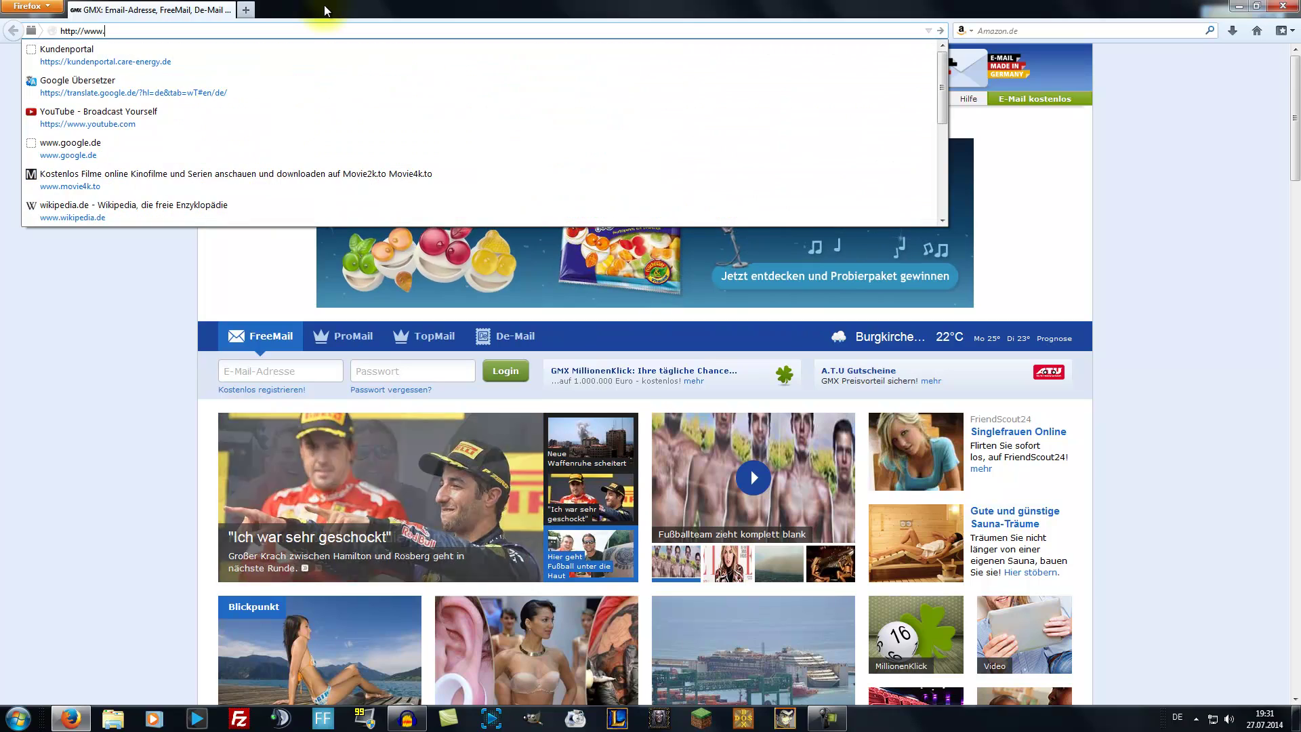
text(oracl)
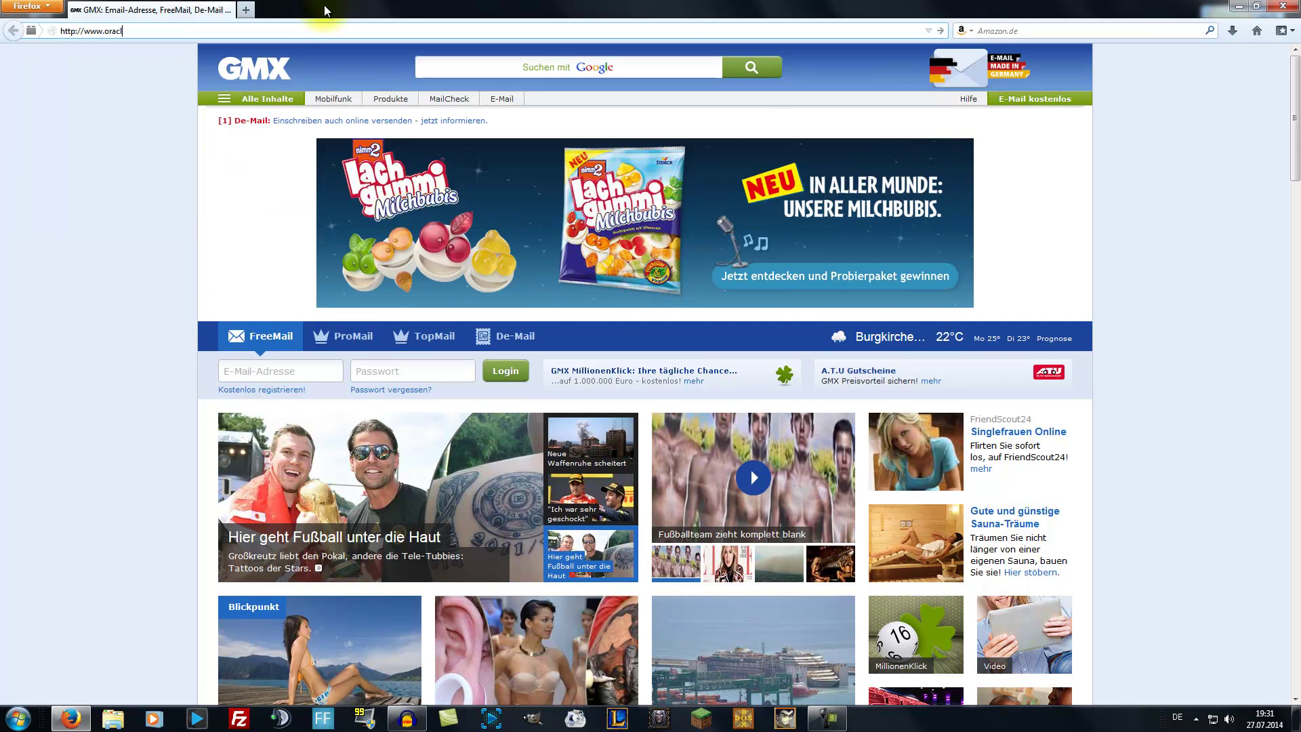
text(e.com/technet)
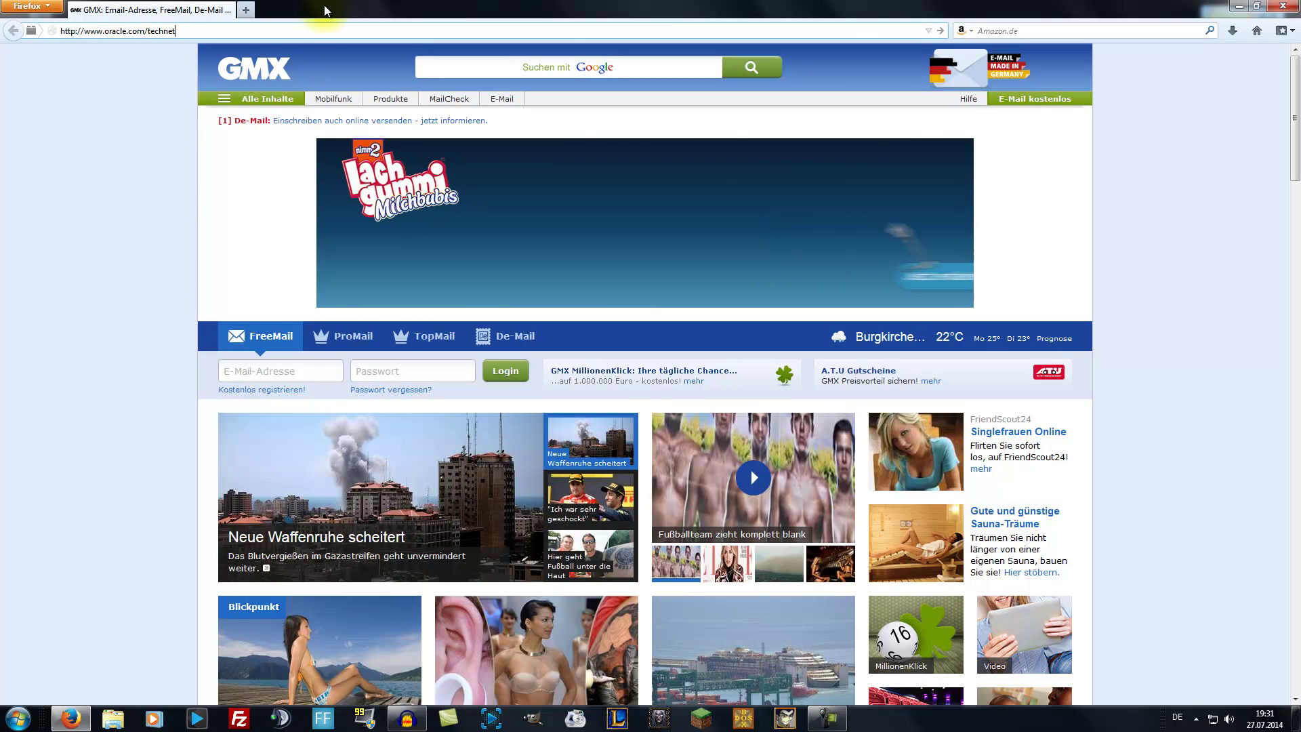
text(work)
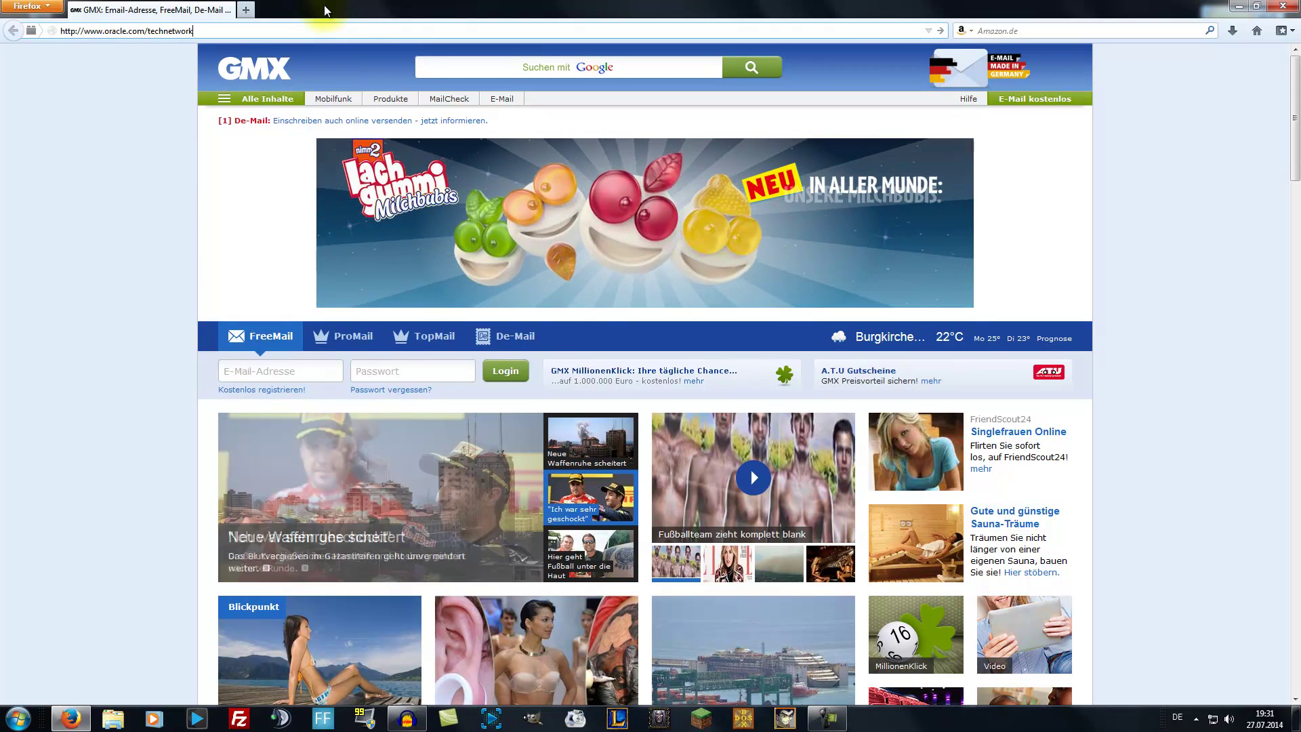
text(/java/javase/do)
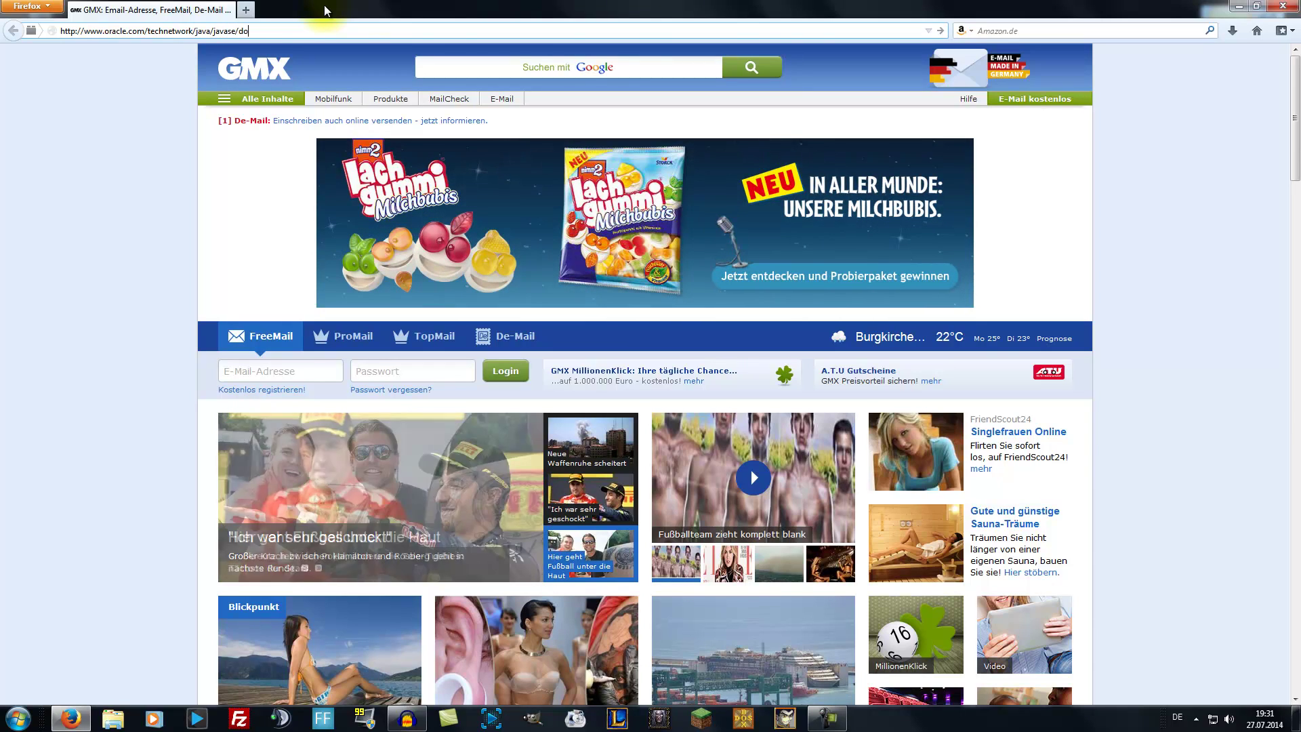
text(wnloads/jdk7)
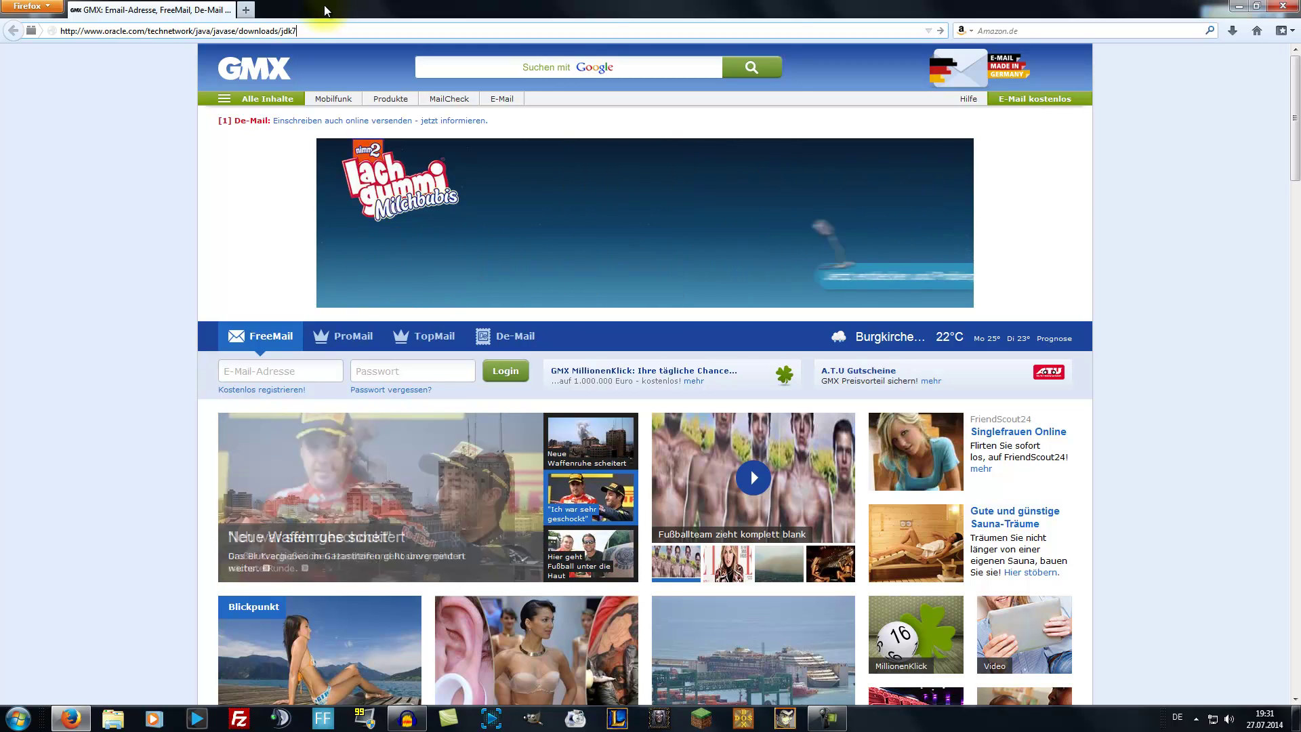
text(-downloads)
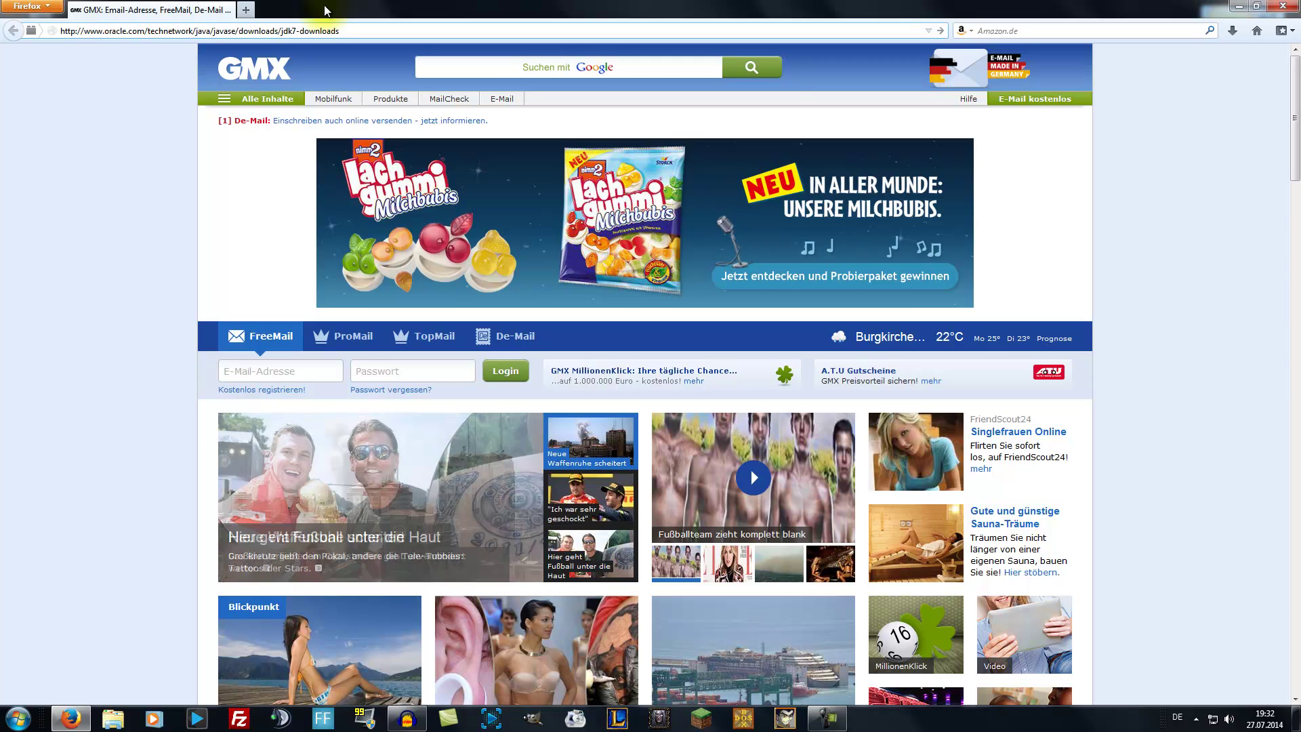
text(-)
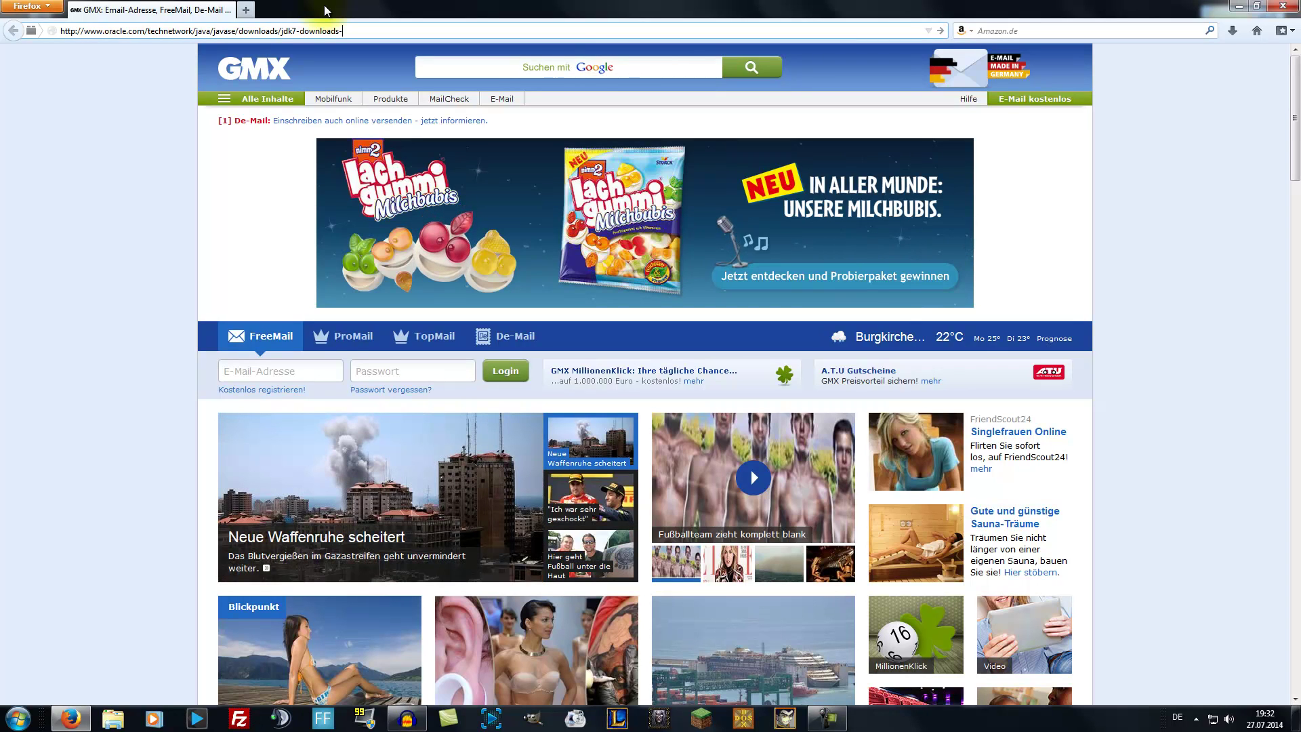
text(1880)
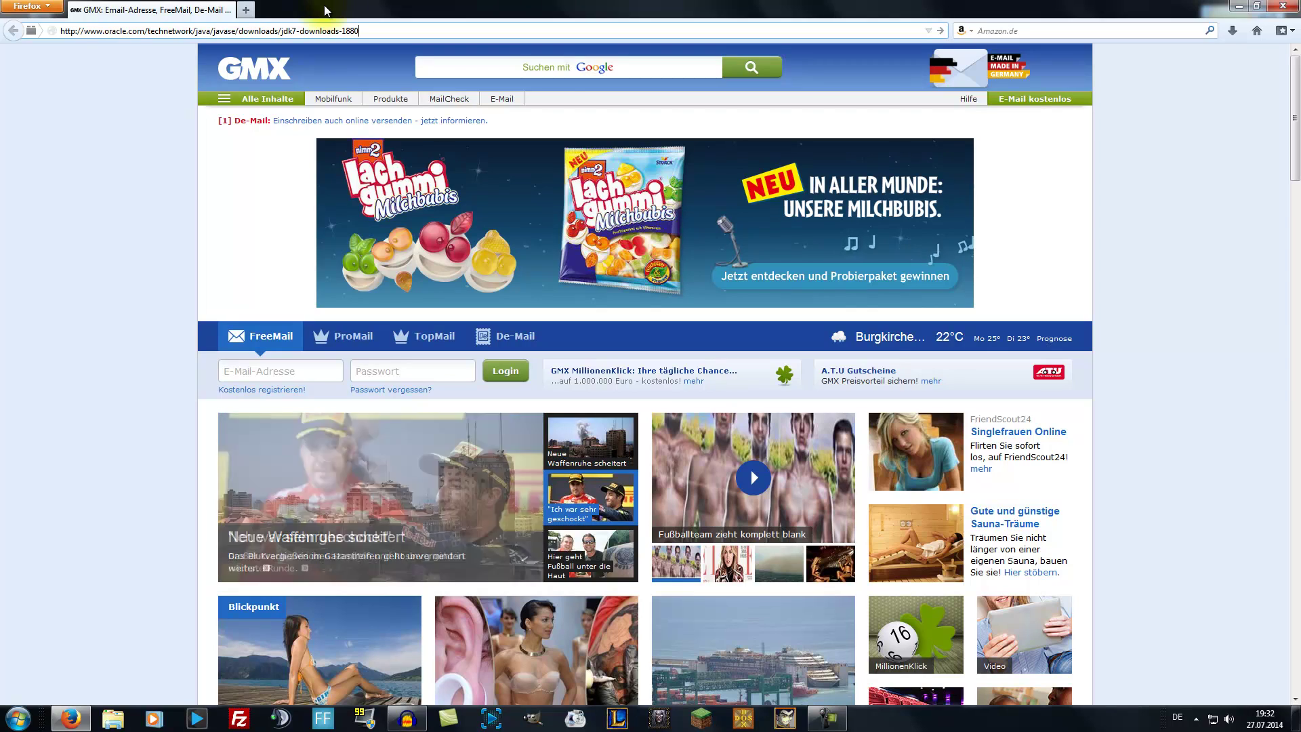
text(260.html)
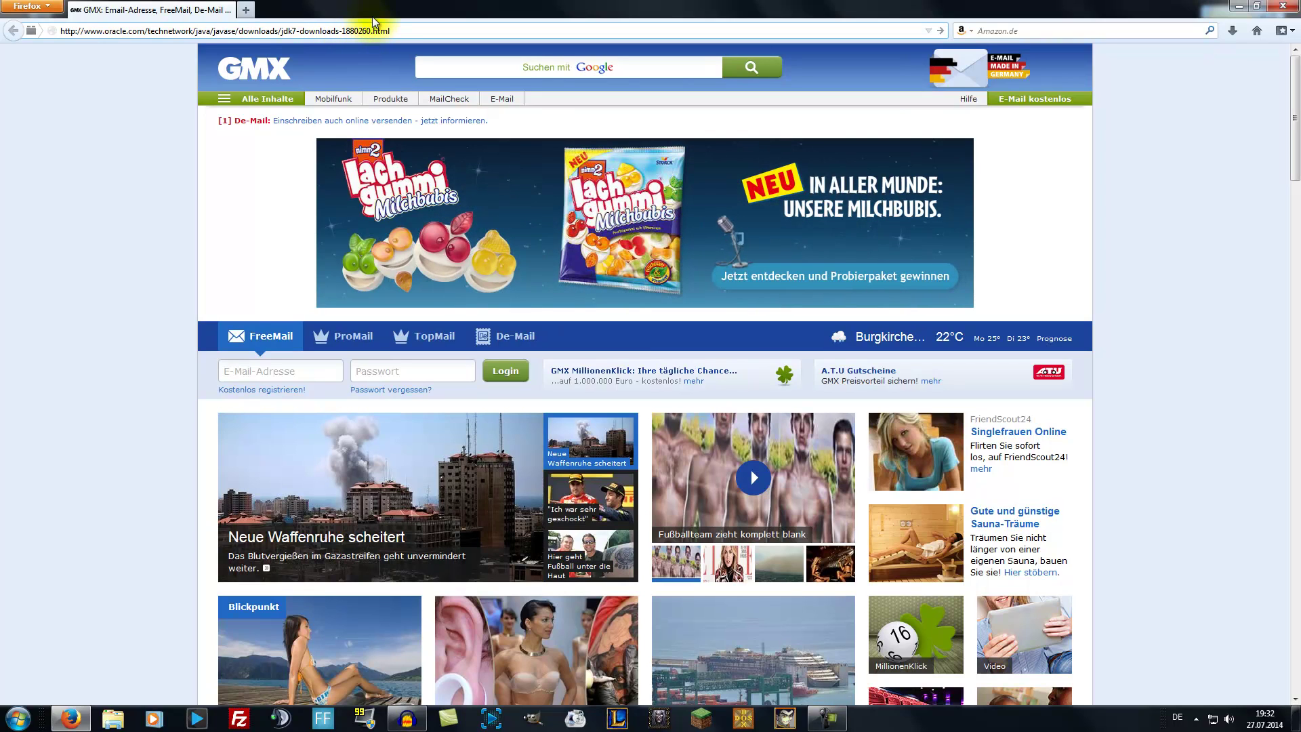
key(Return)
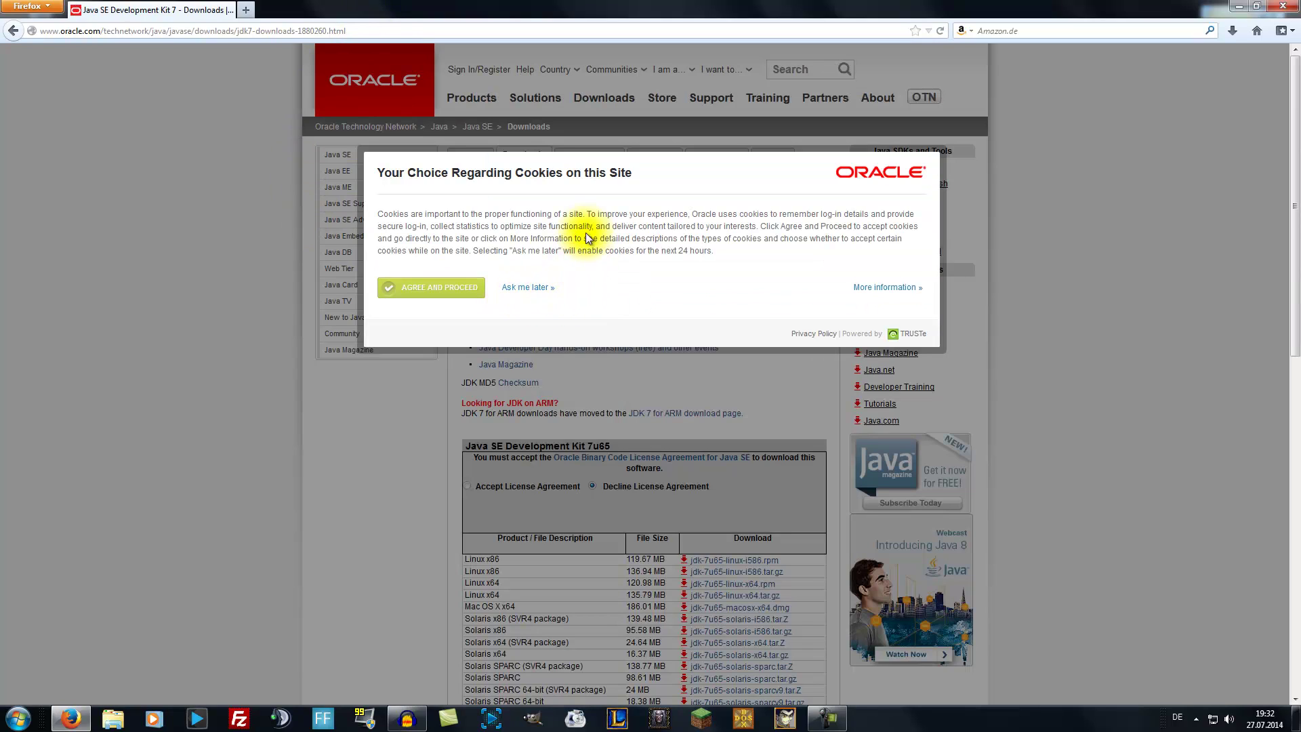
click(422, 291)
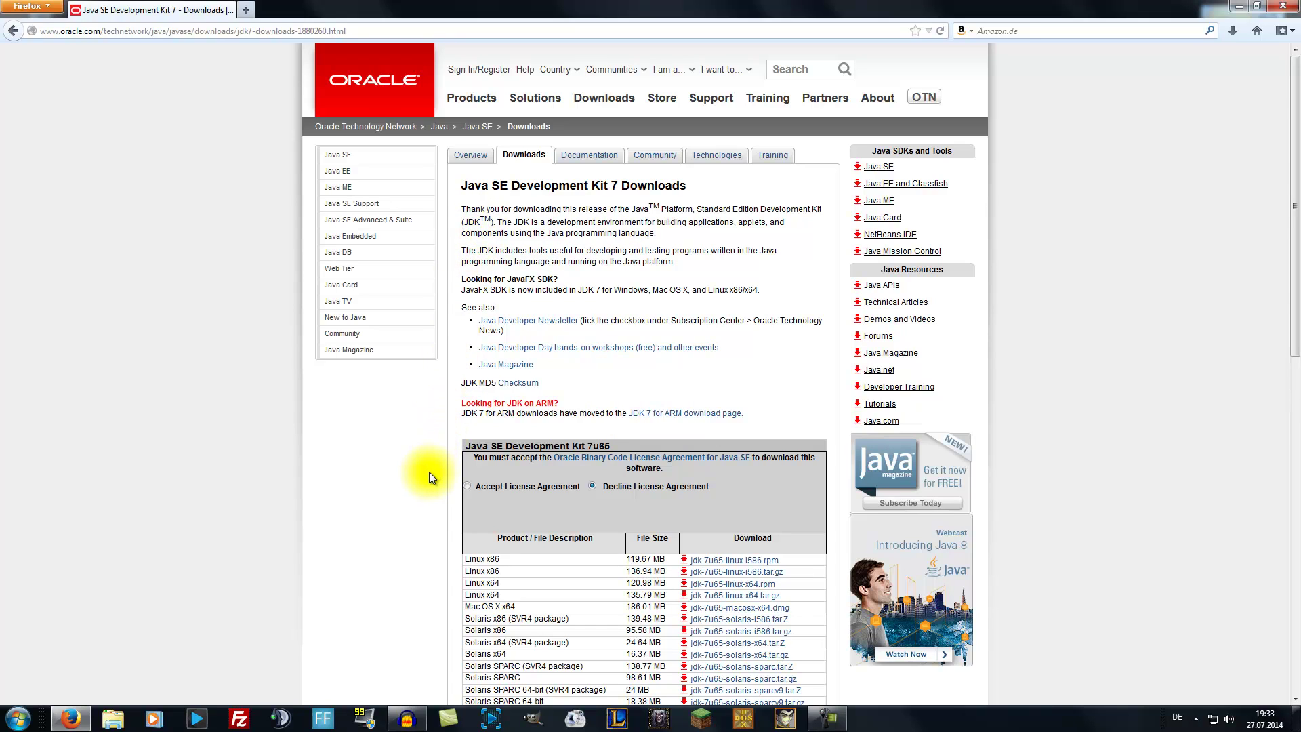
Accept the Oracle Binary Code License Agreement for the Java SE Development Kit 7u65 downloads.
scroll(432, 478, down, 8)
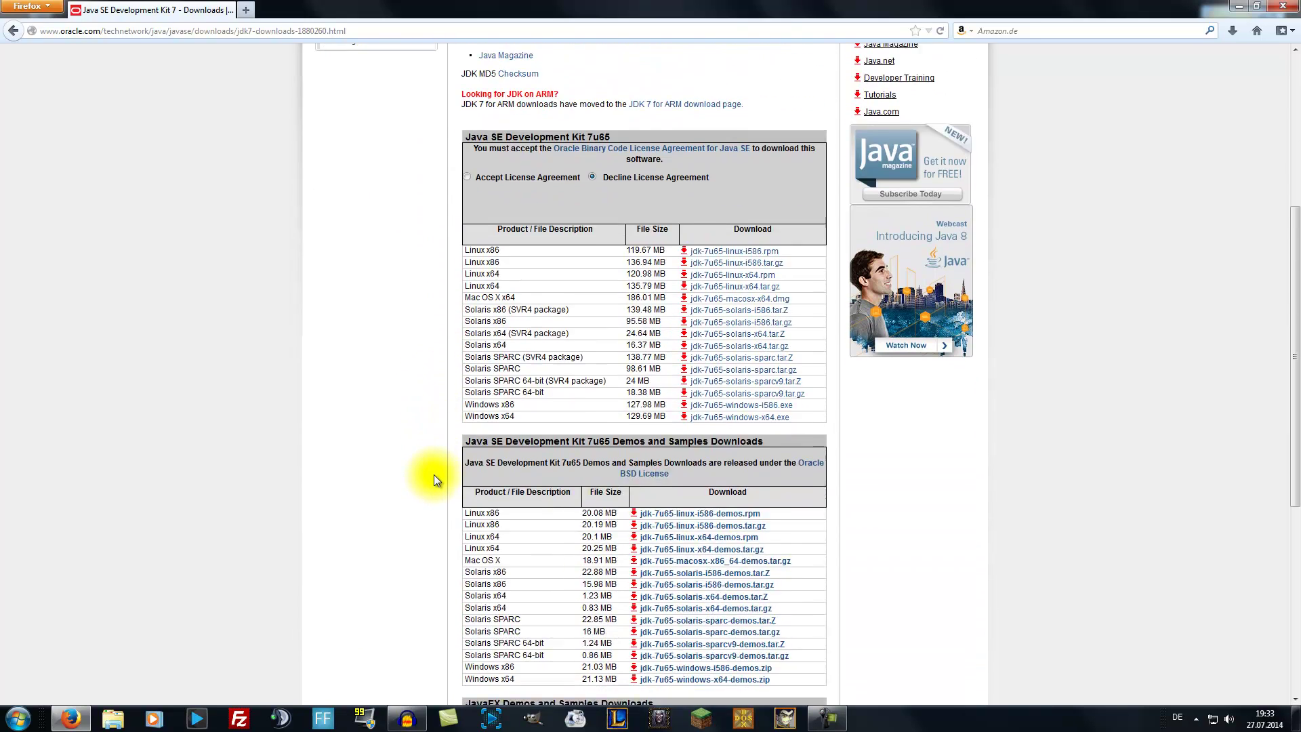
scroll(434, 479, down, 8)
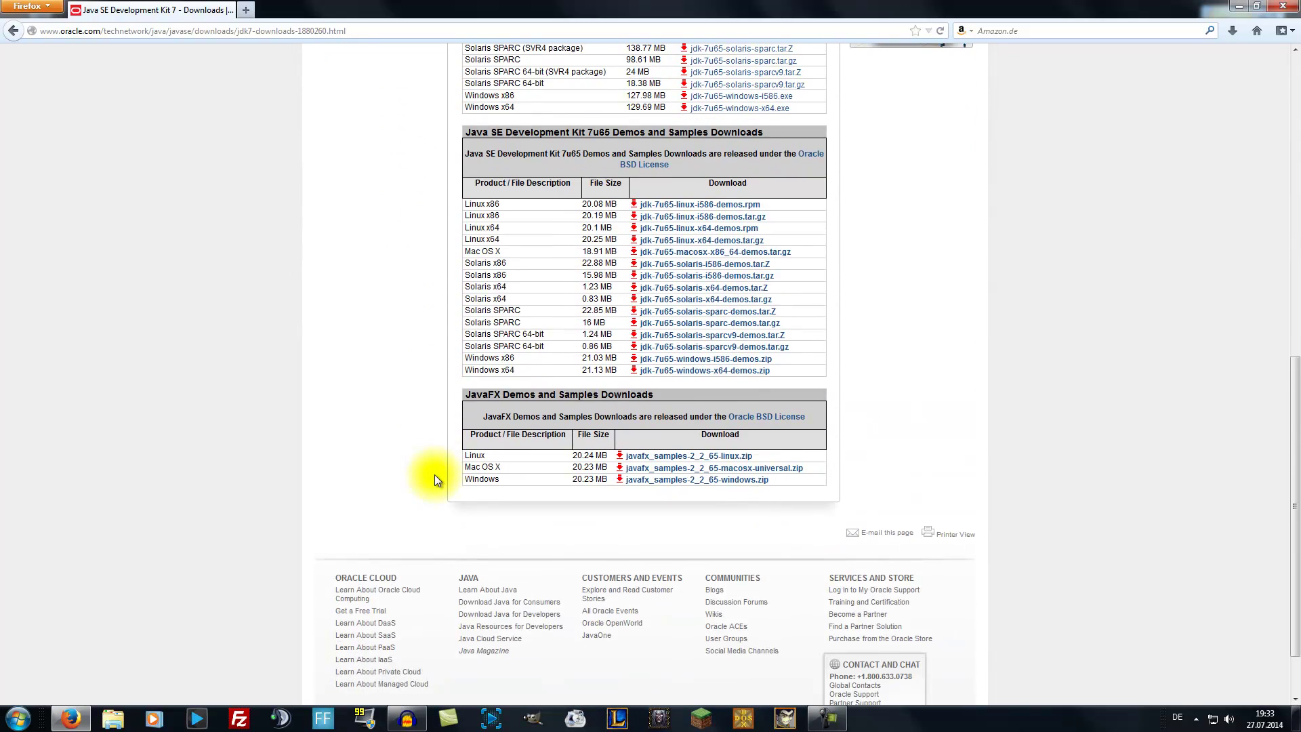
scroll(435, 479, up, 8)
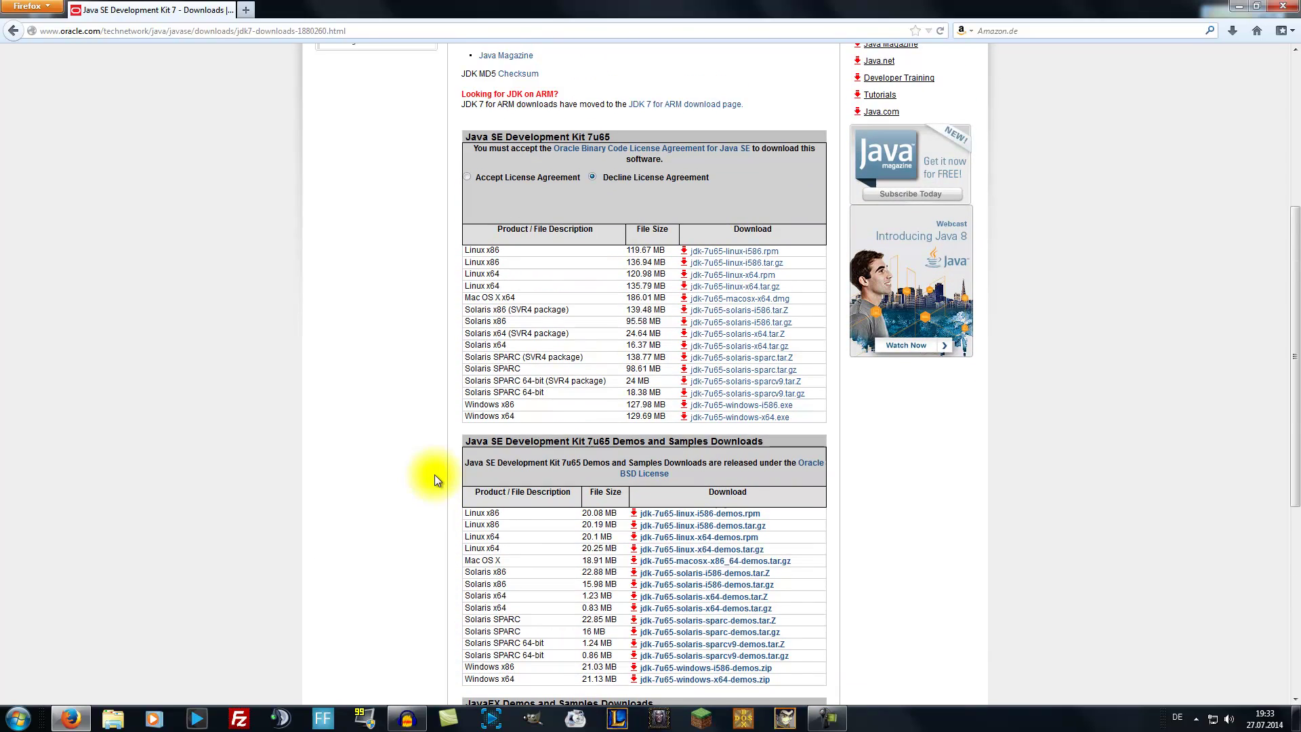
scroll(434, 479, up, 2)
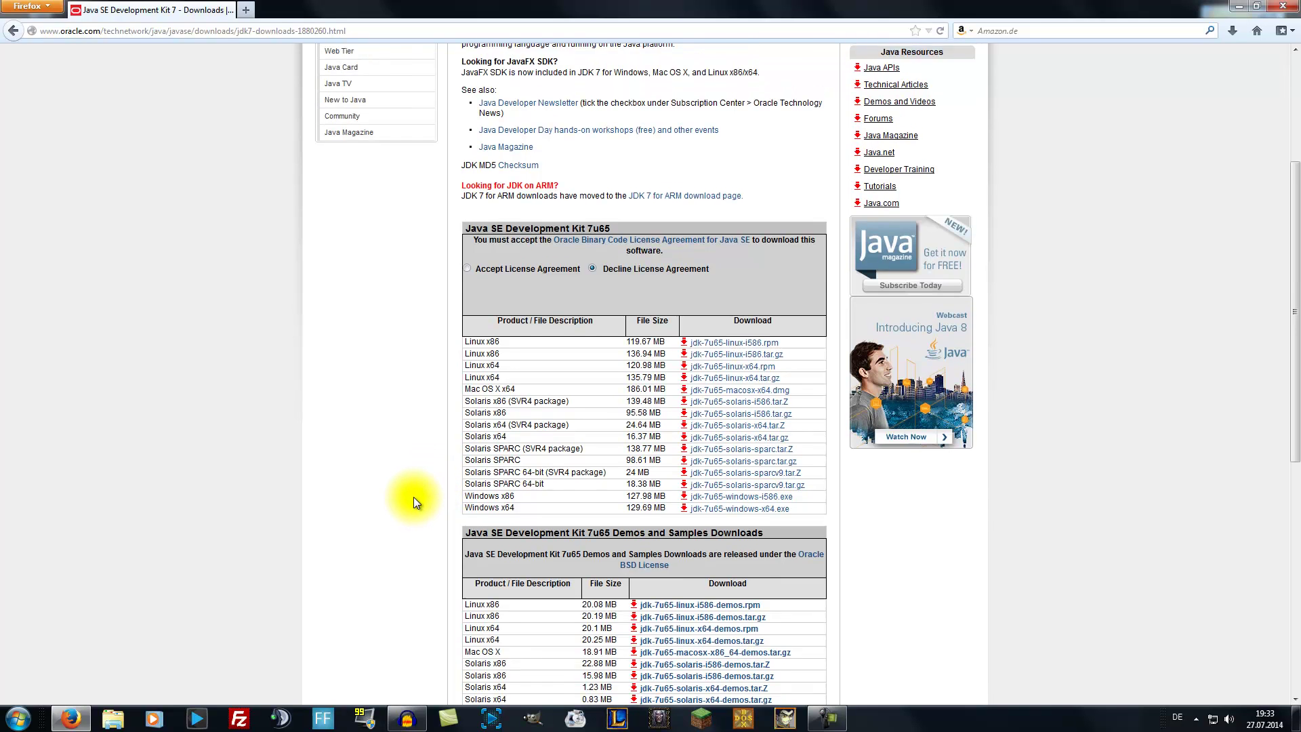
scroll(414, 496, up, 3)
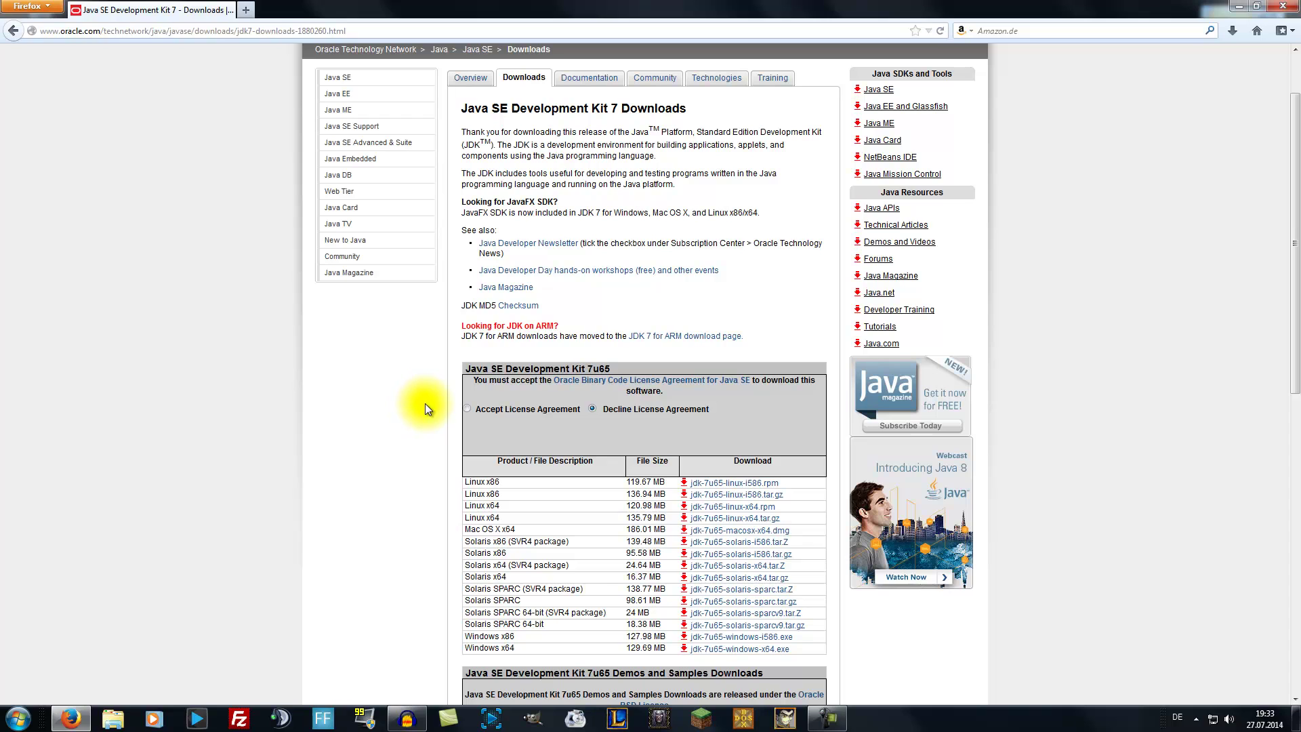
scroll(421, 399, down, 3)
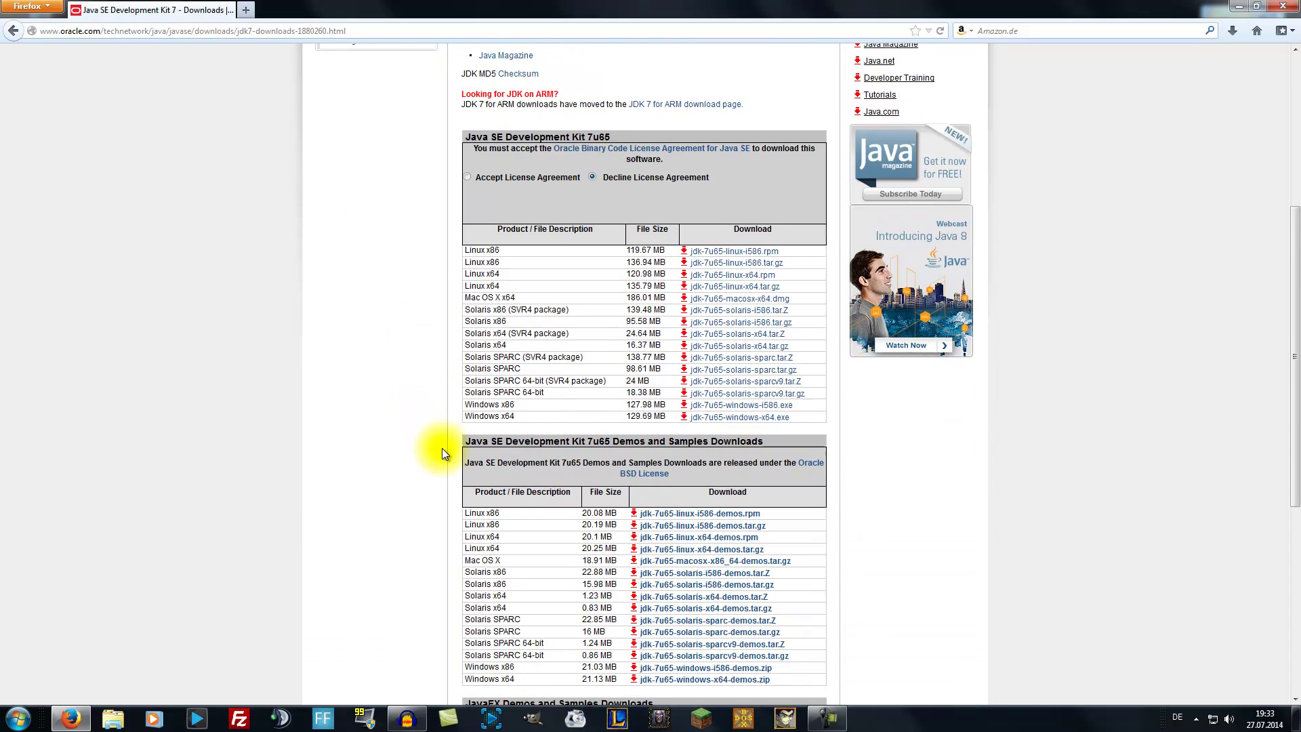
scroll(393, 473, down, 4)
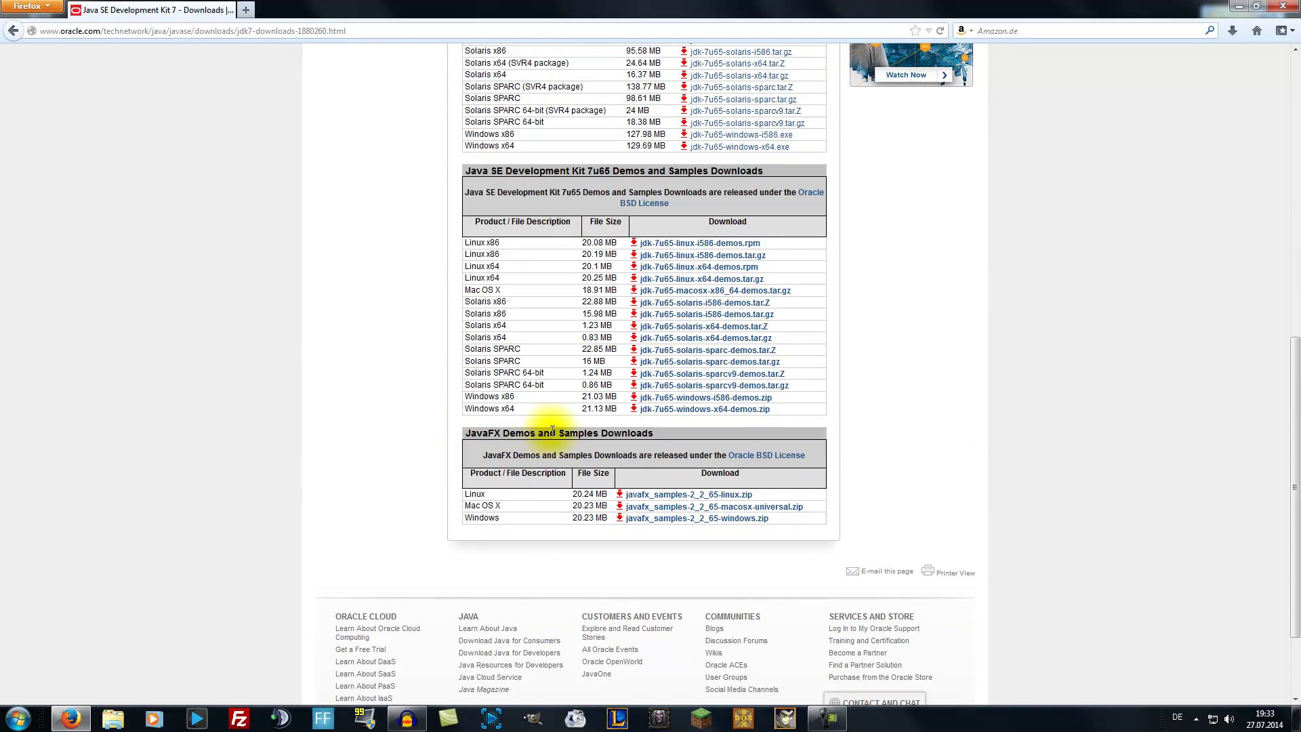
scroll(388, 438, up, 6)
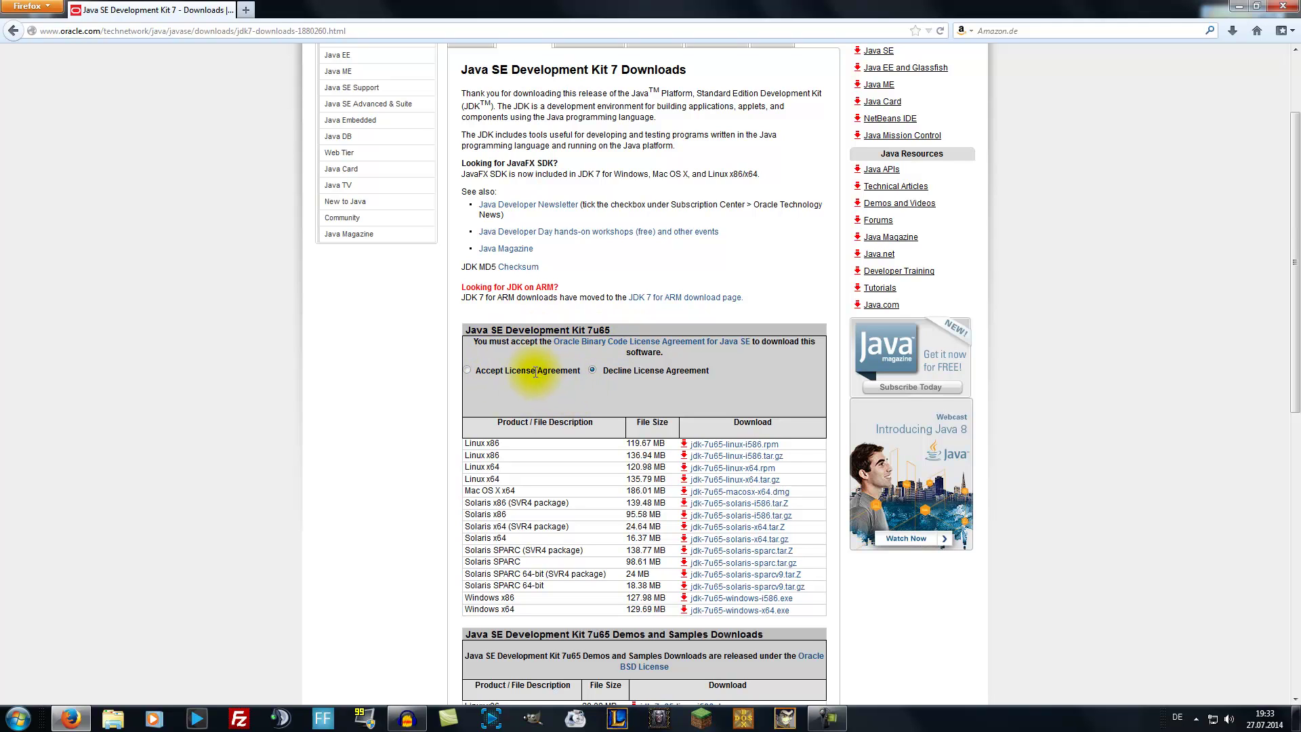
scroll(527, 370, down, 2)
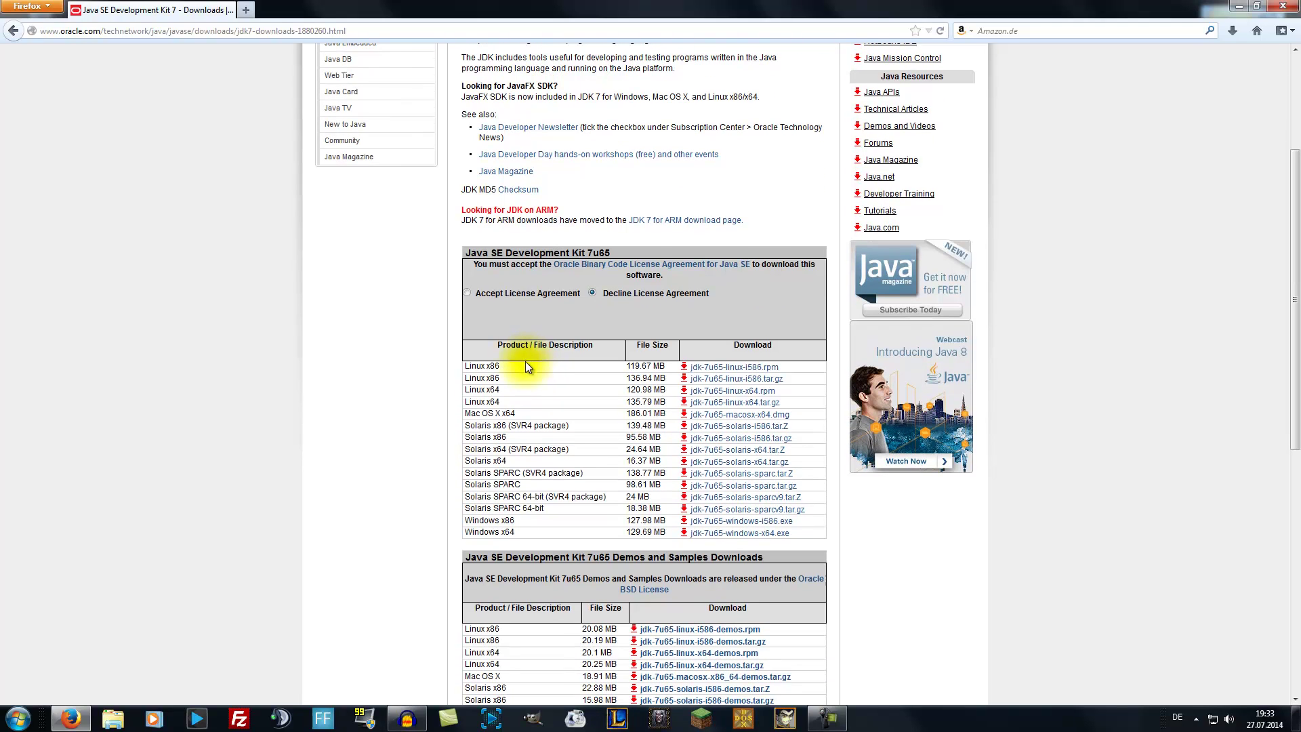
click(467, 293)
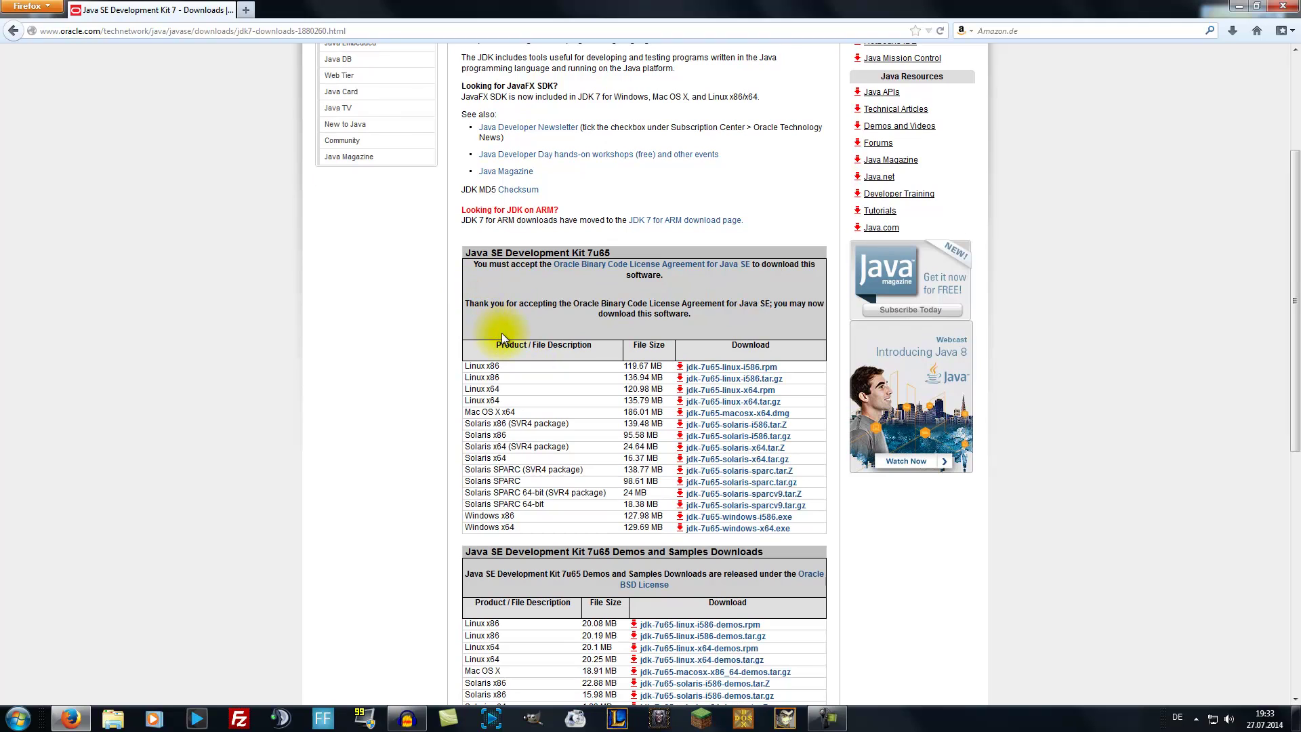
Check the computer's system type in the Windows Control Panel under System und Sicherheit, using the Kategorie view.
scroll(453, 396, down, 2)
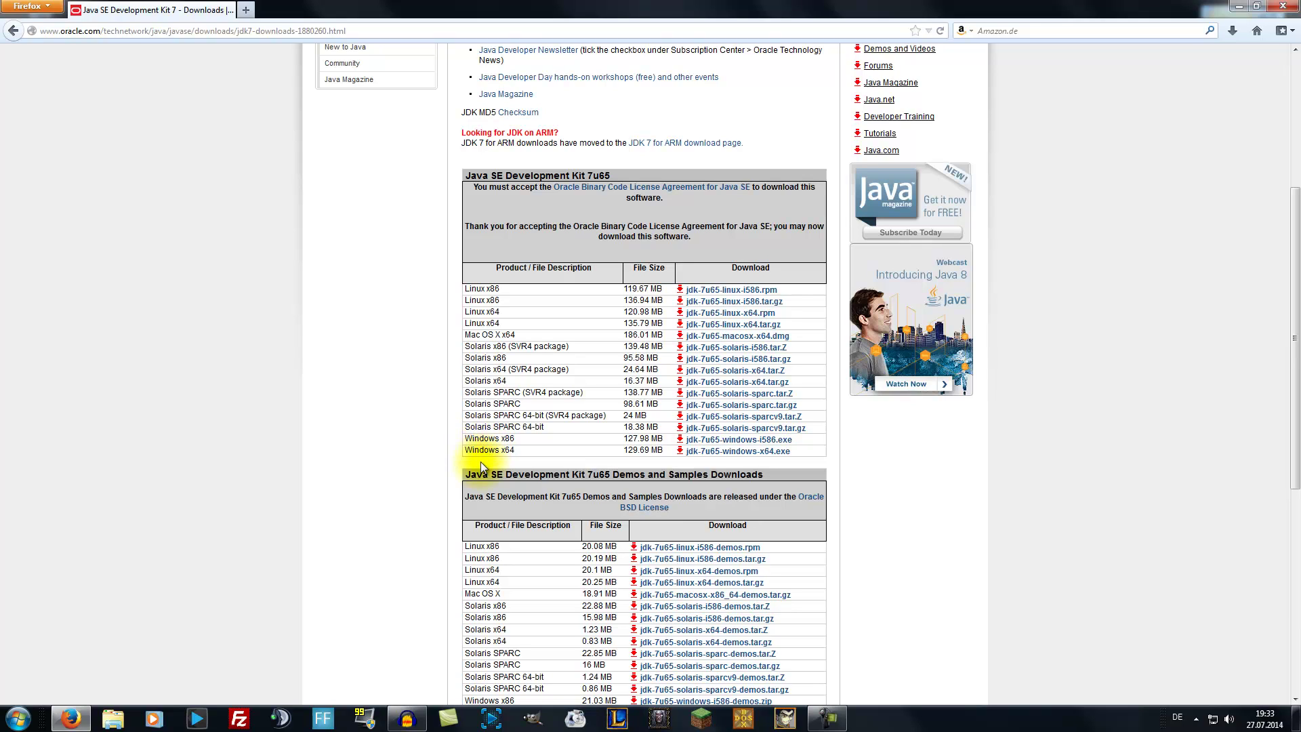
click(15, 720)
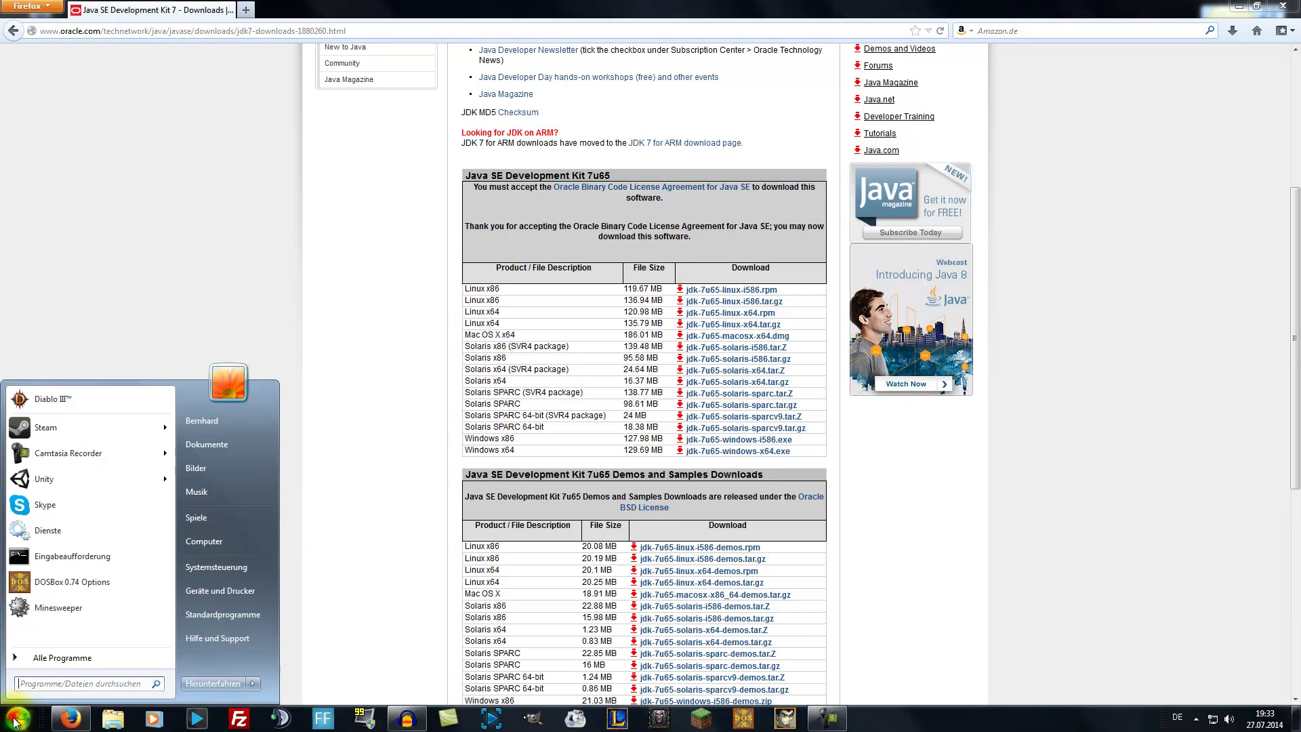
click(218, 569)
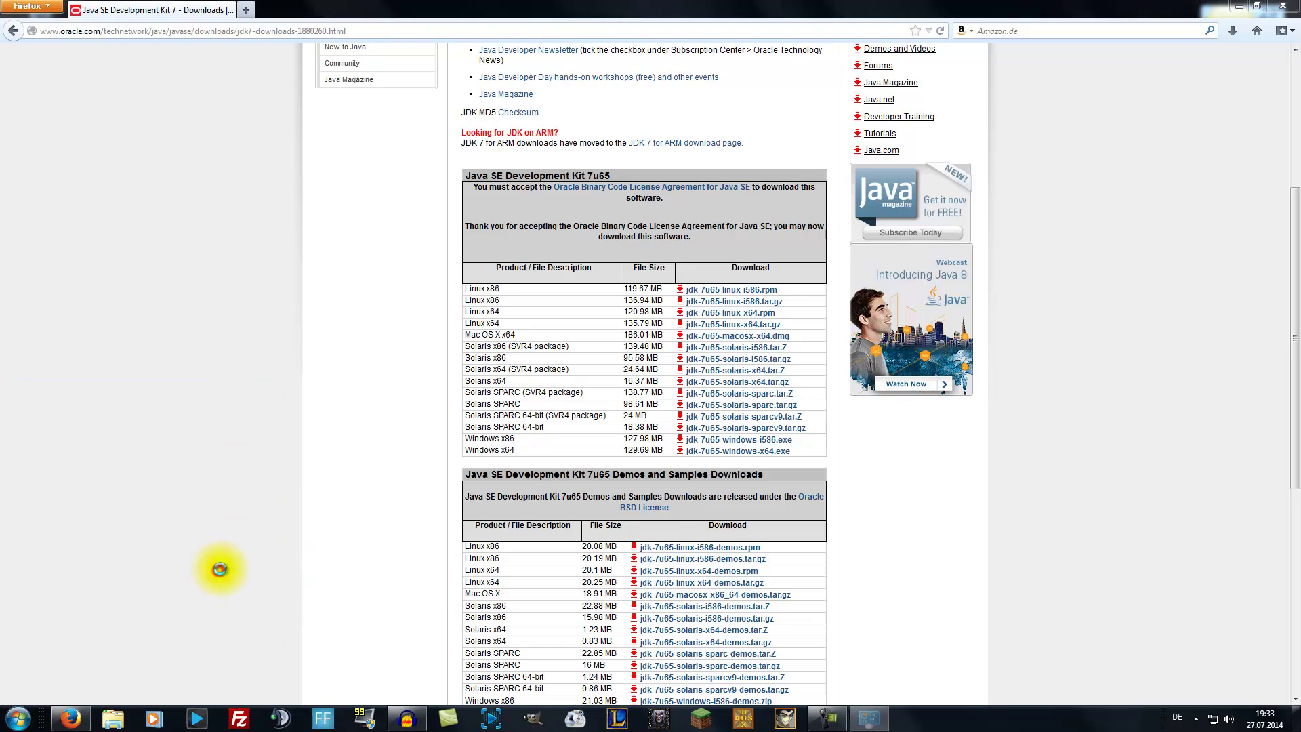
click(981, 177)
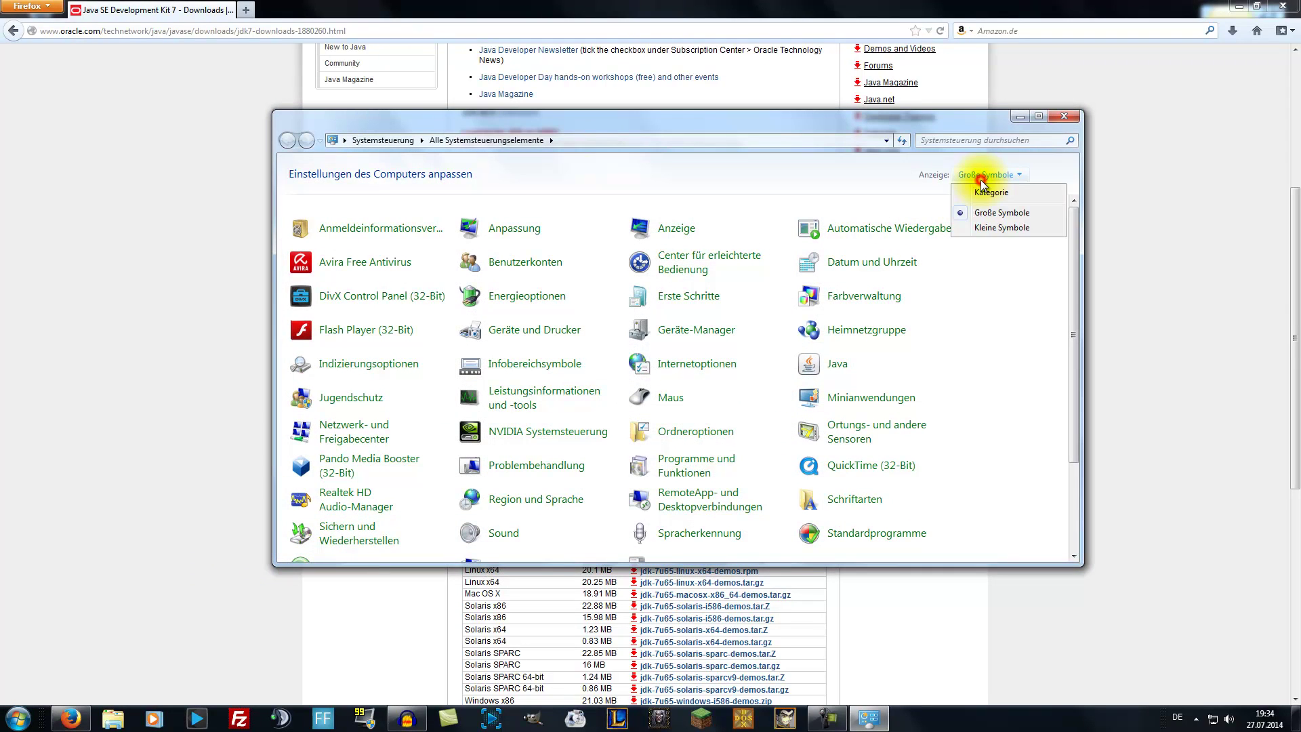
click(984, 192)
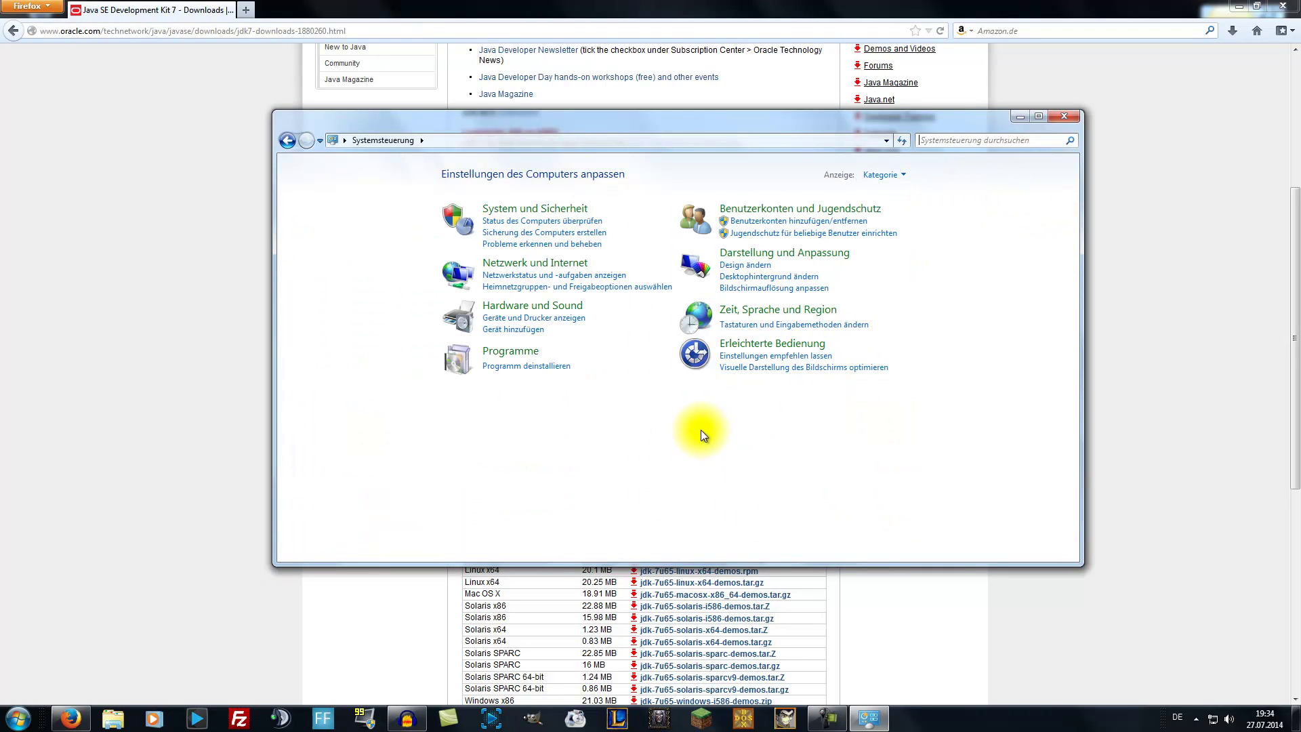
click(501, 209)
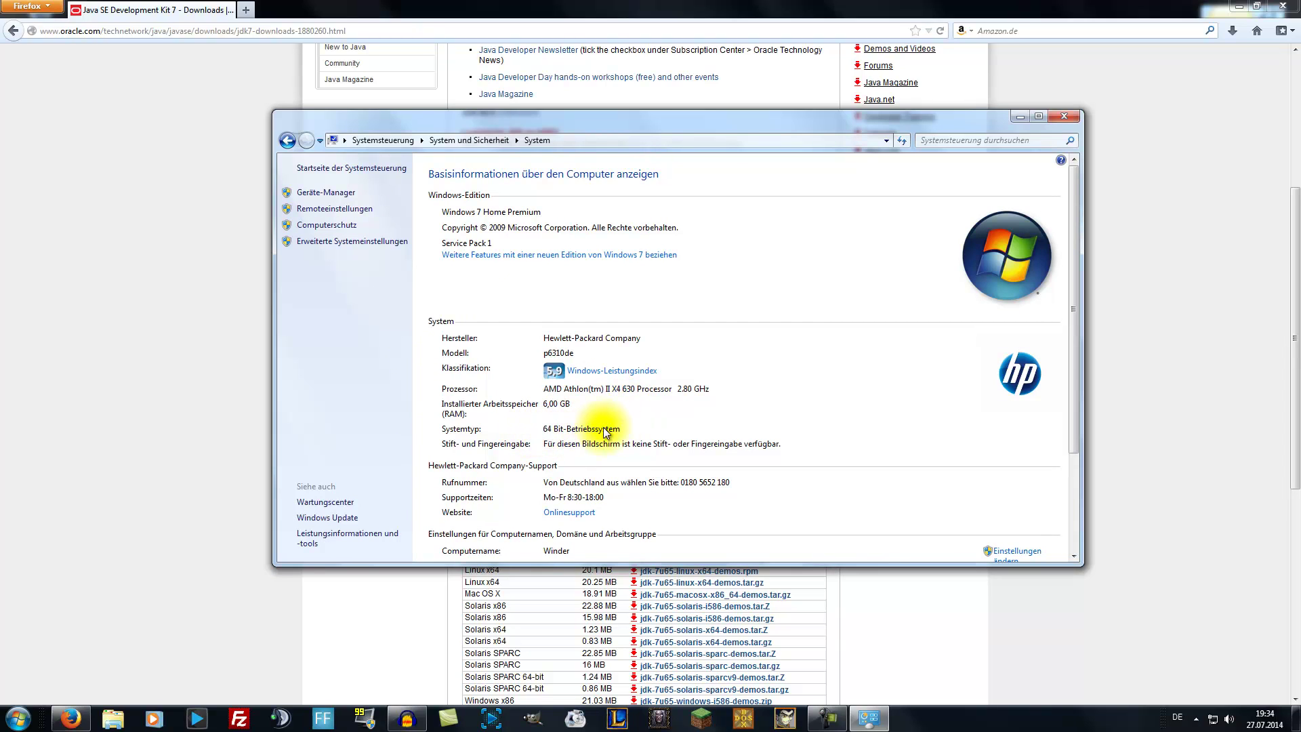
click(1063, 118)
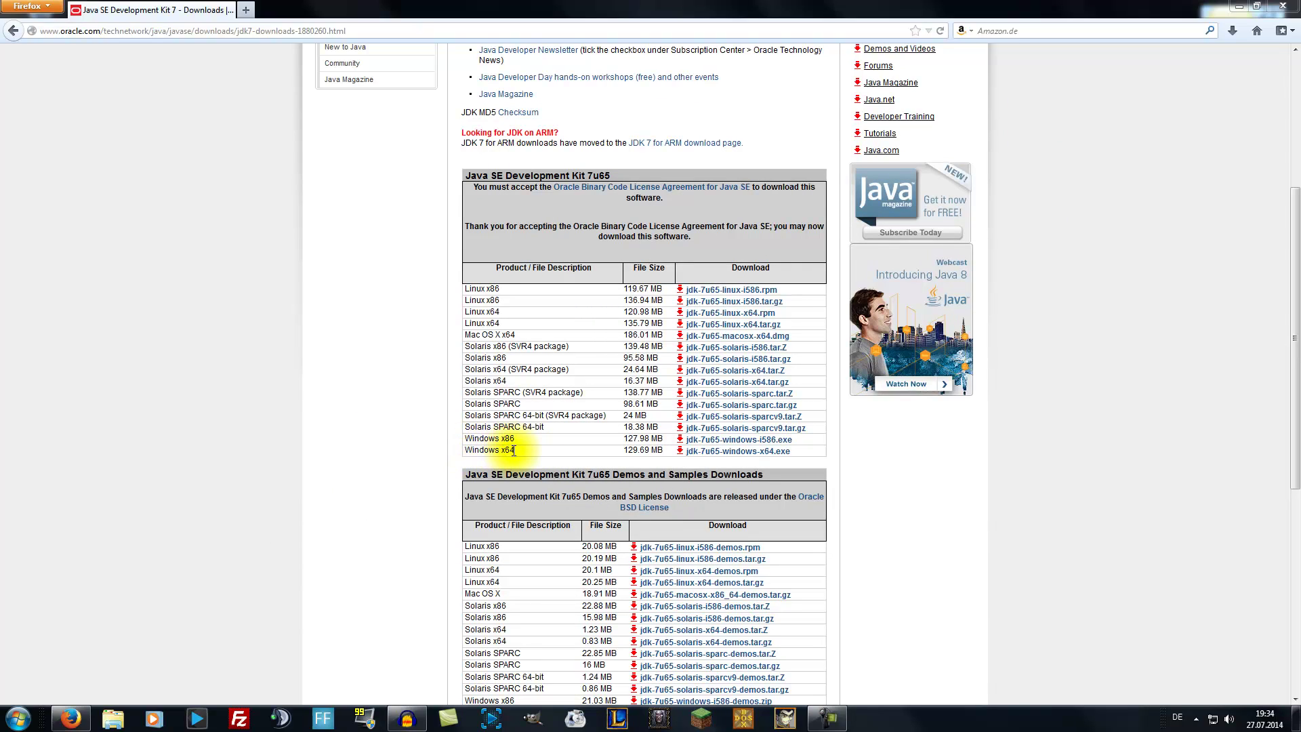
Download the Windows x64 installer jdk-7u65-windows-x64.exe and save the file.
click(705, 455)
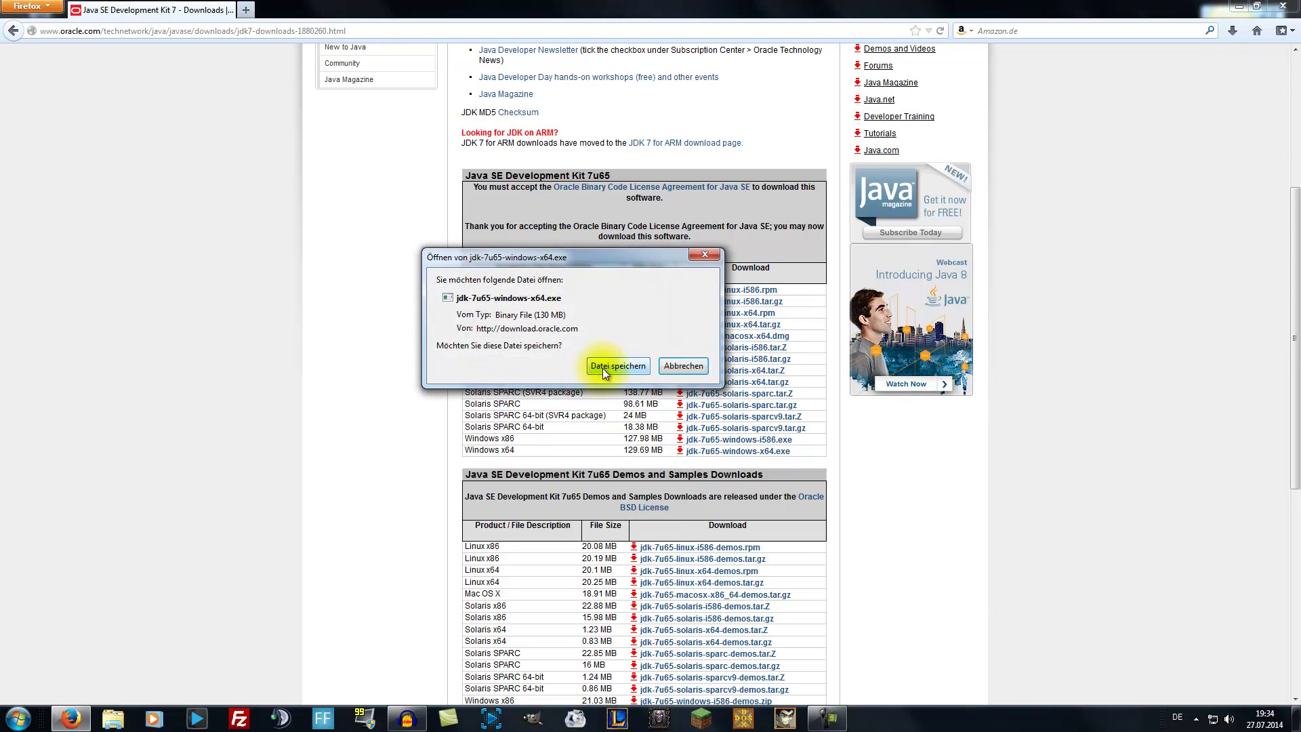
click(608, 368)
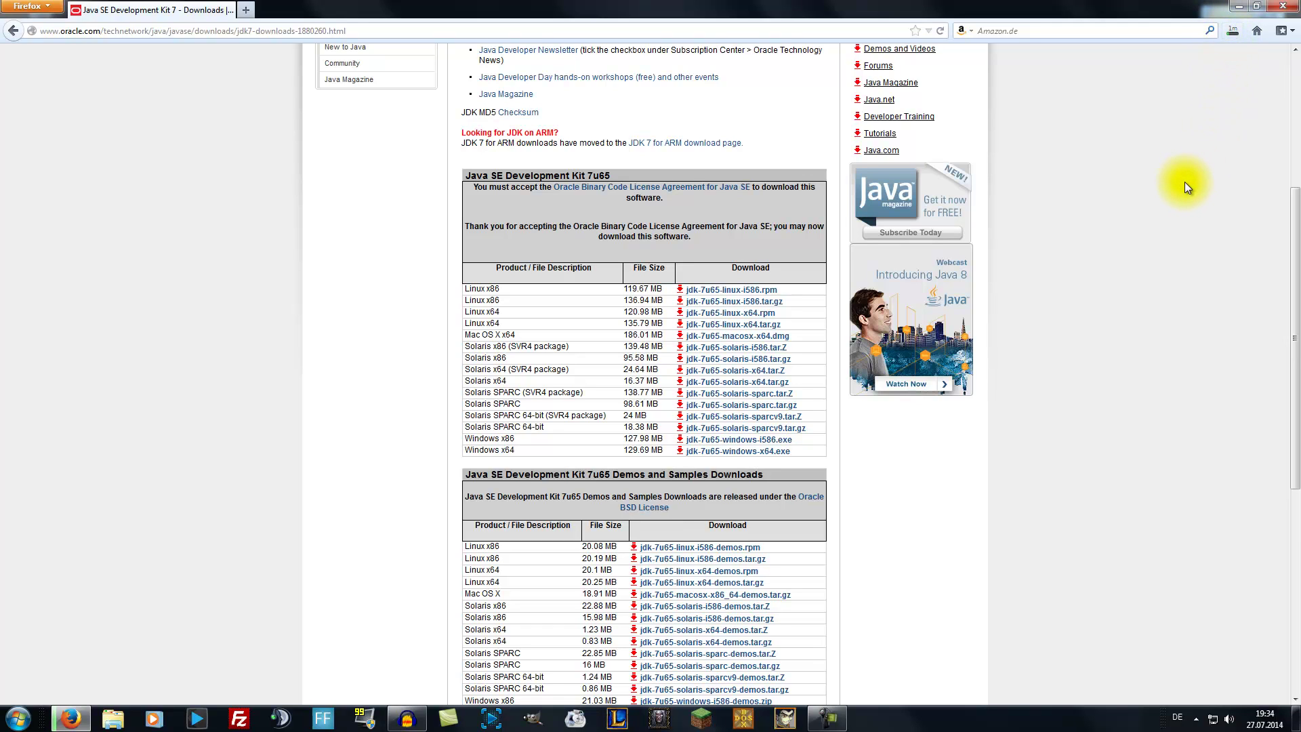
Check the progress of the jdk-7u65-windows-x64.exe download and open its destination folder.
scroll(1151, 276, up, 5)
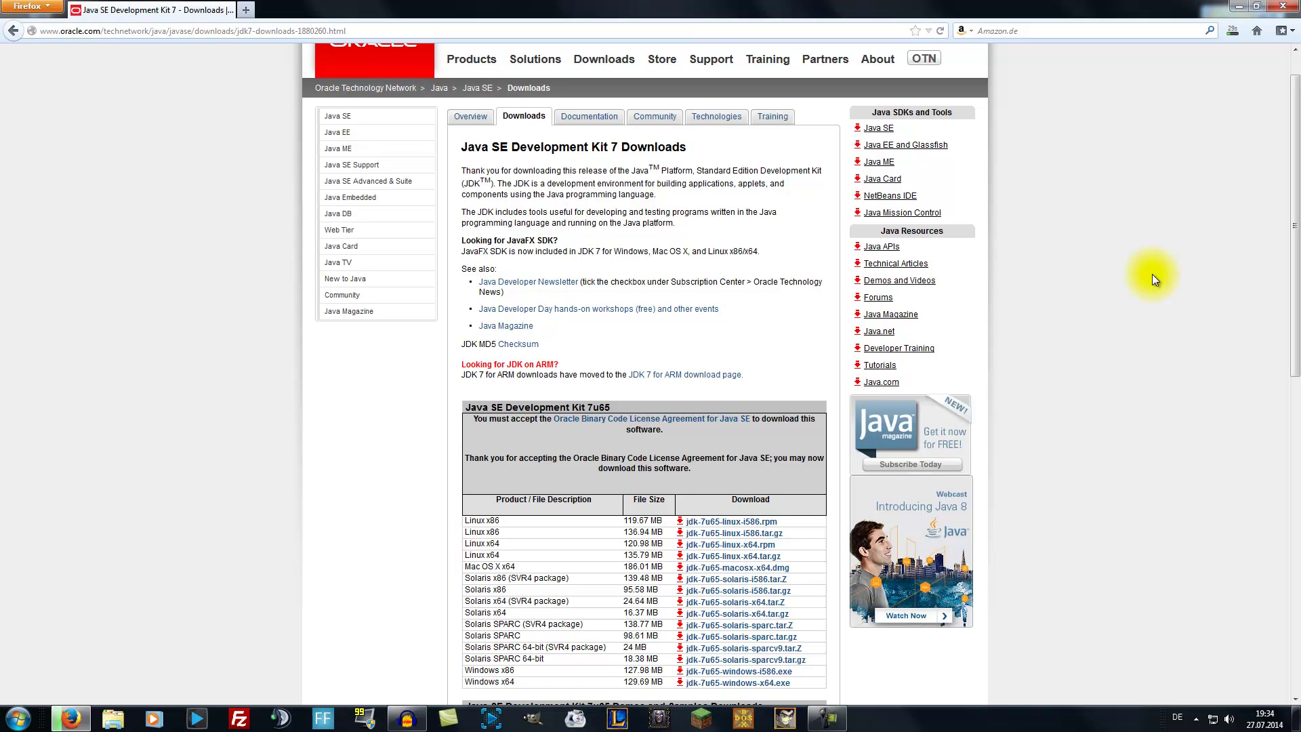
click(1232, 33)
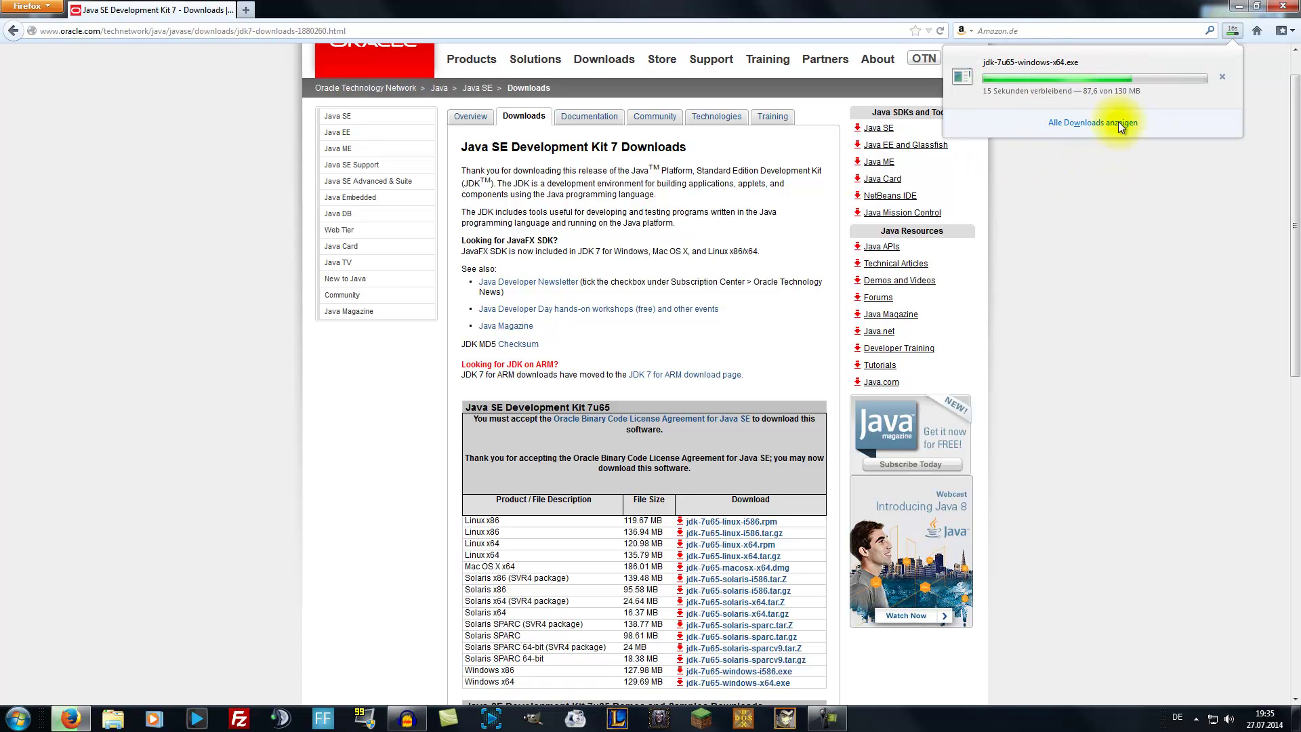
right_click(1098, 80)
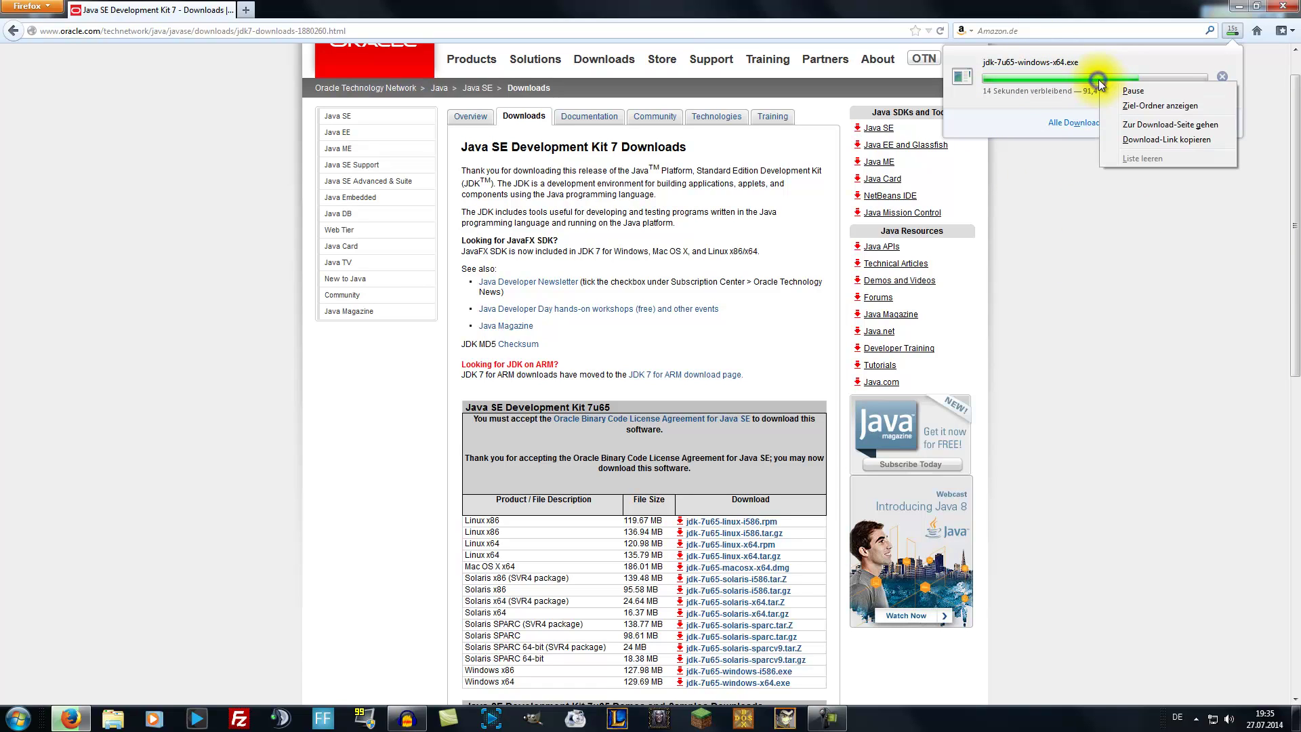
click(1167, 105)
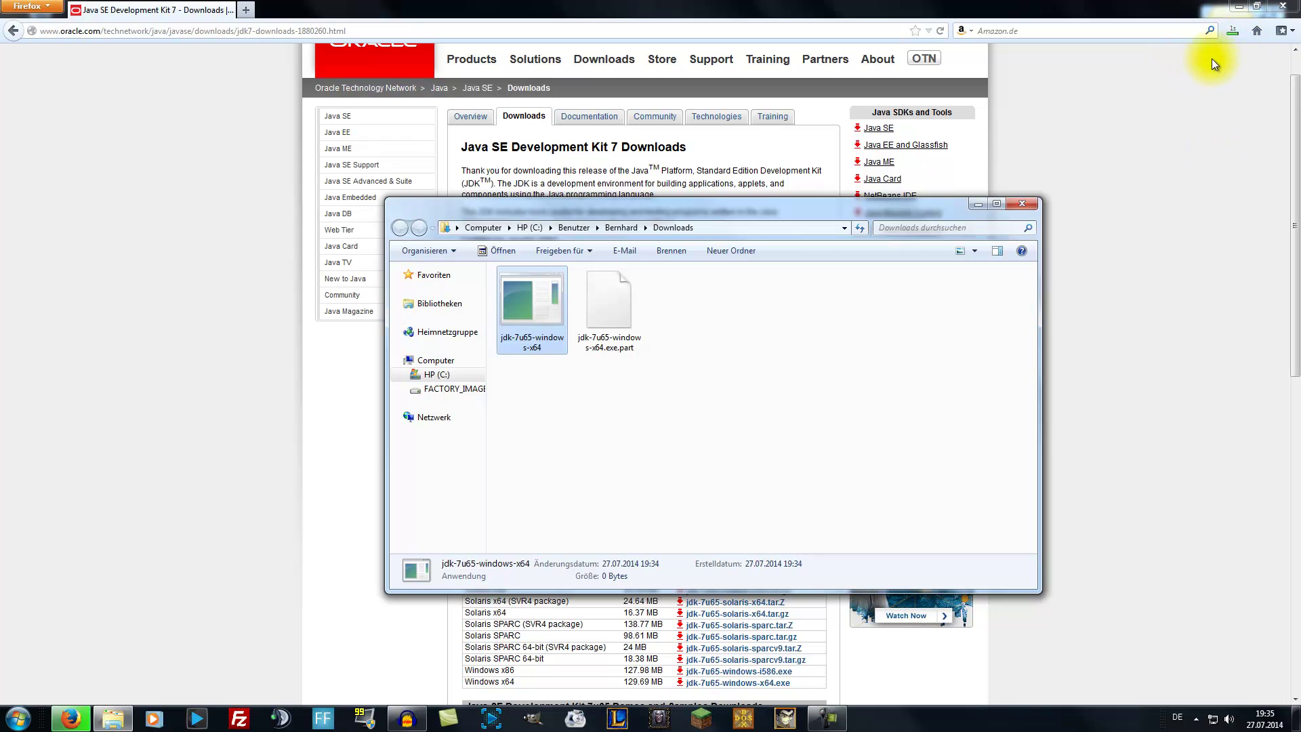
Run the jdk-7u65-windows-x64 installer and start the installation with the default features and install folder.
double_click(541, 319)
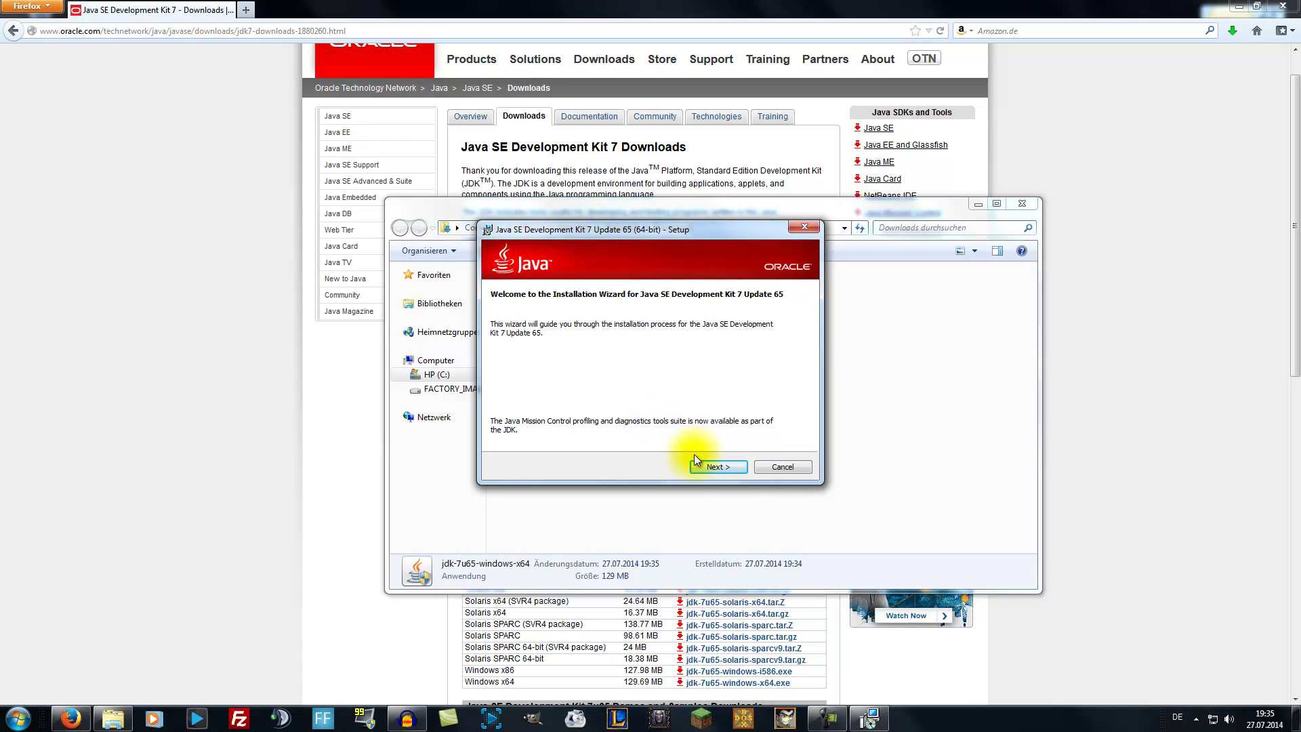
click(710, 467)
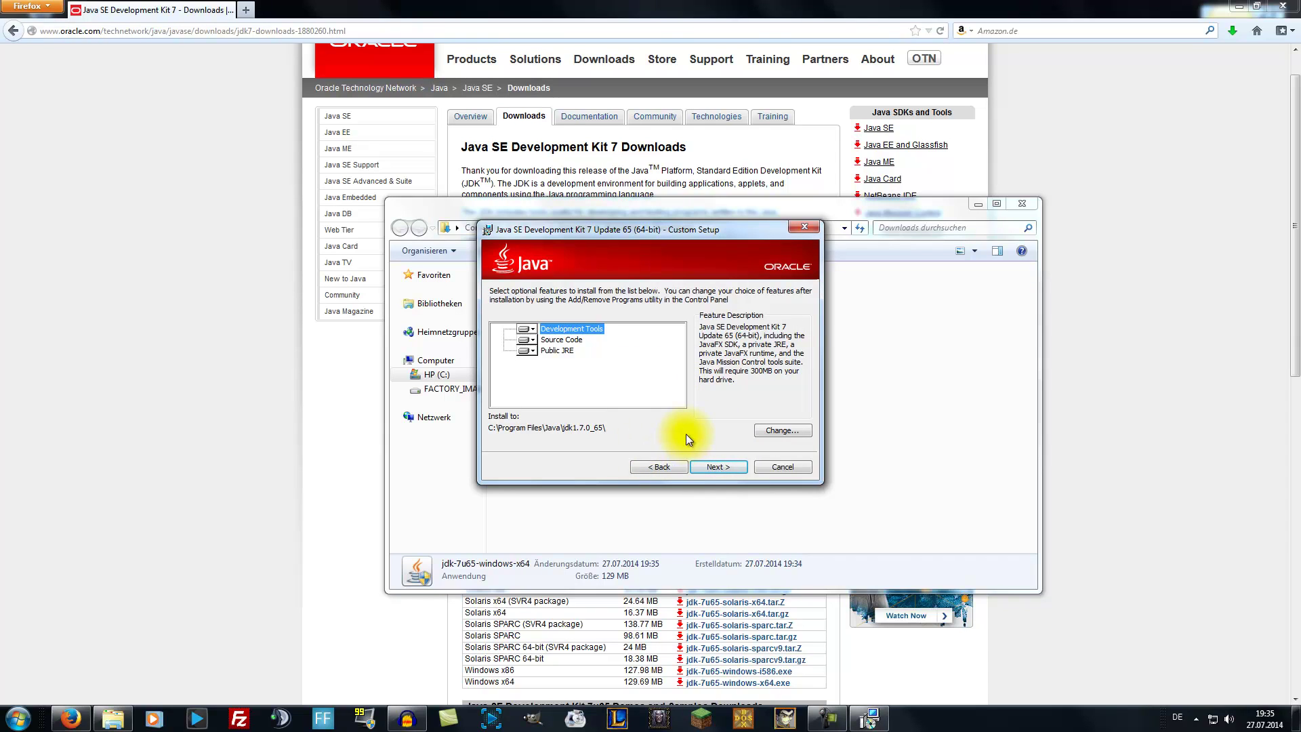
click(715, 468)
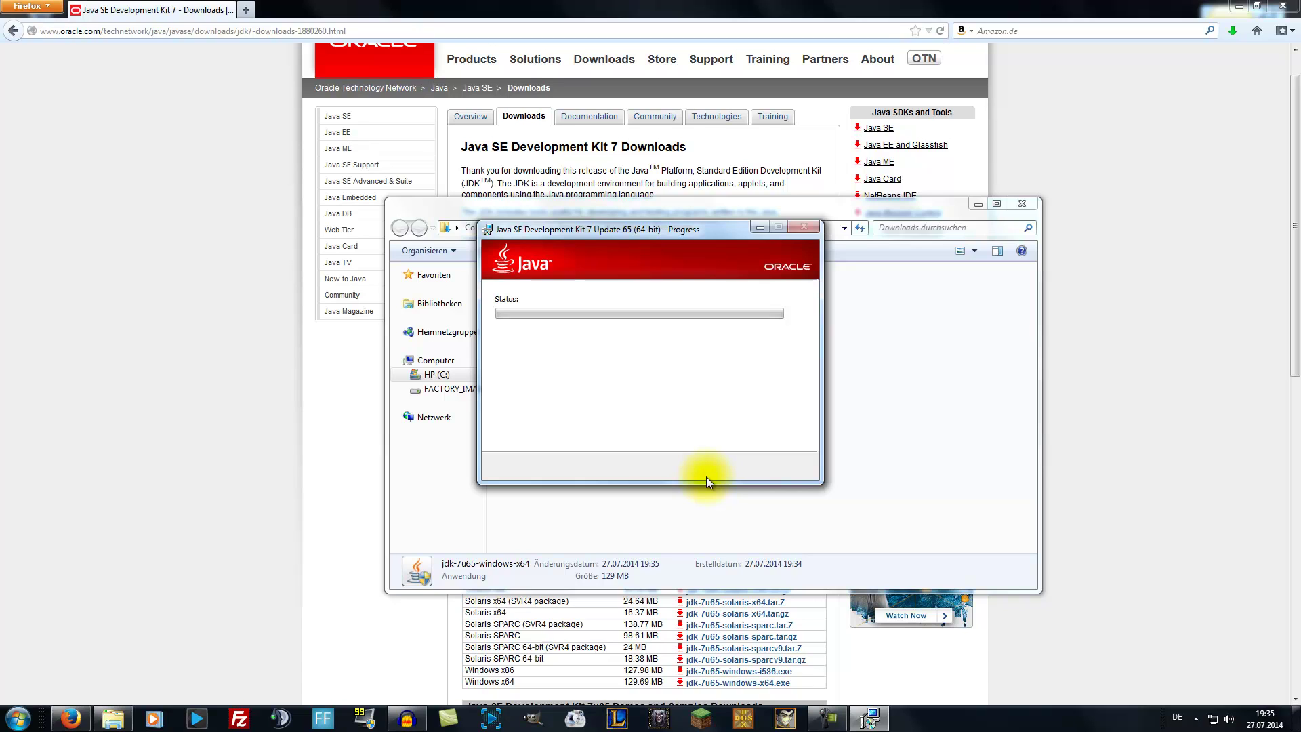
Clear the JDK installer entry from the browser's download list.
click(1226, 34)
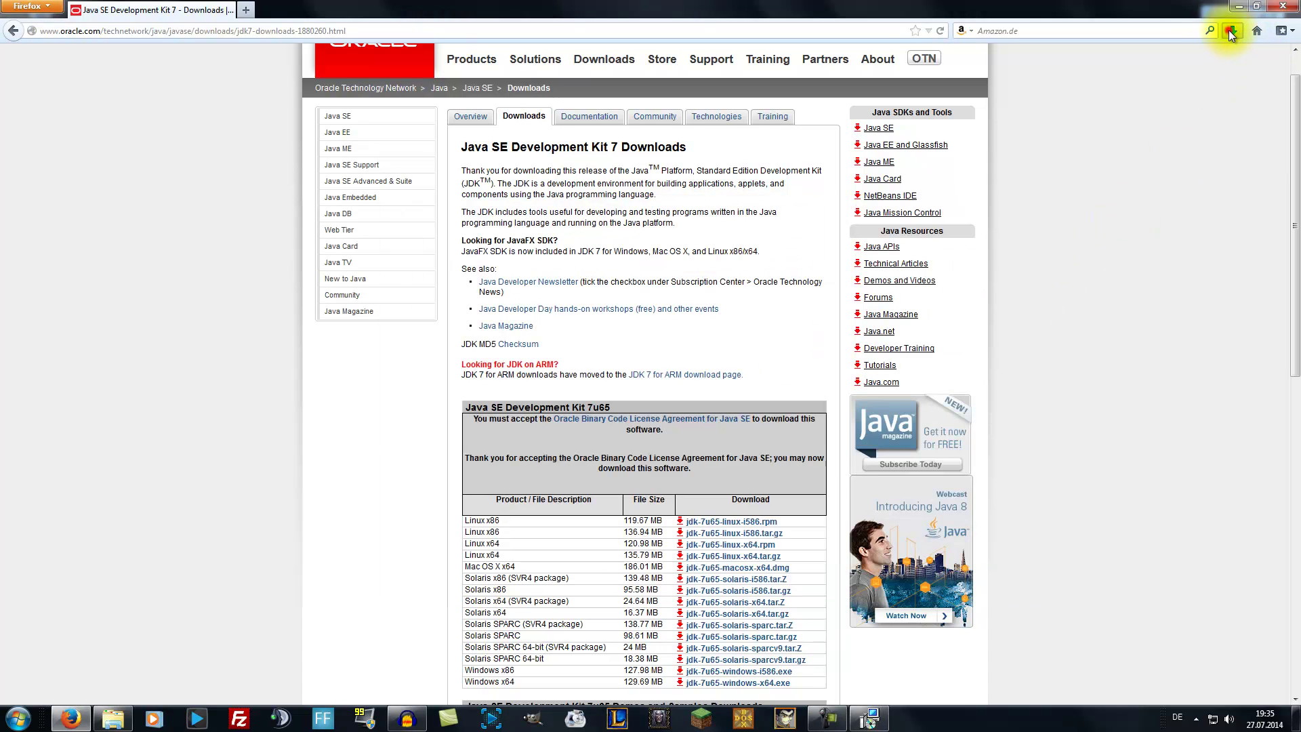
right_click(1191, 83)
click(1149, 166)
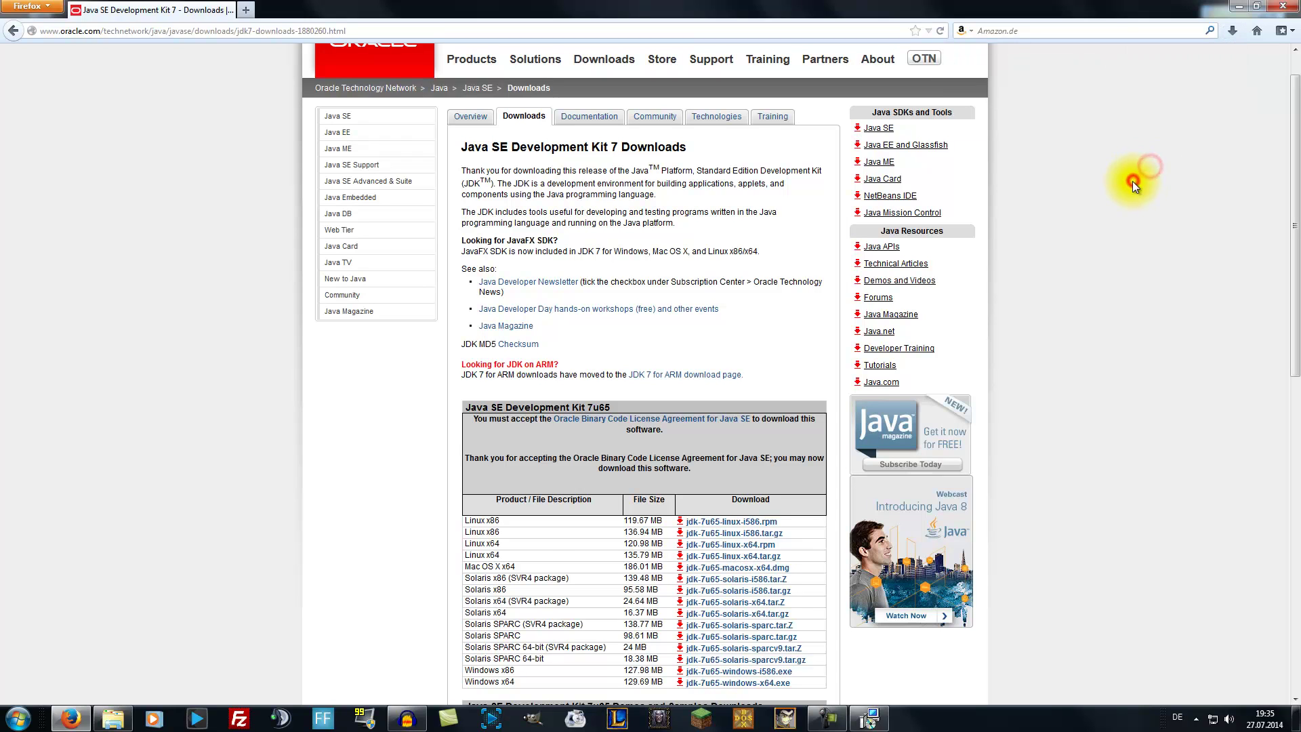
Close the completed Java SE Development Kit 7 Update 65 setup wizard and minimize the browser window.
click(860, 720)
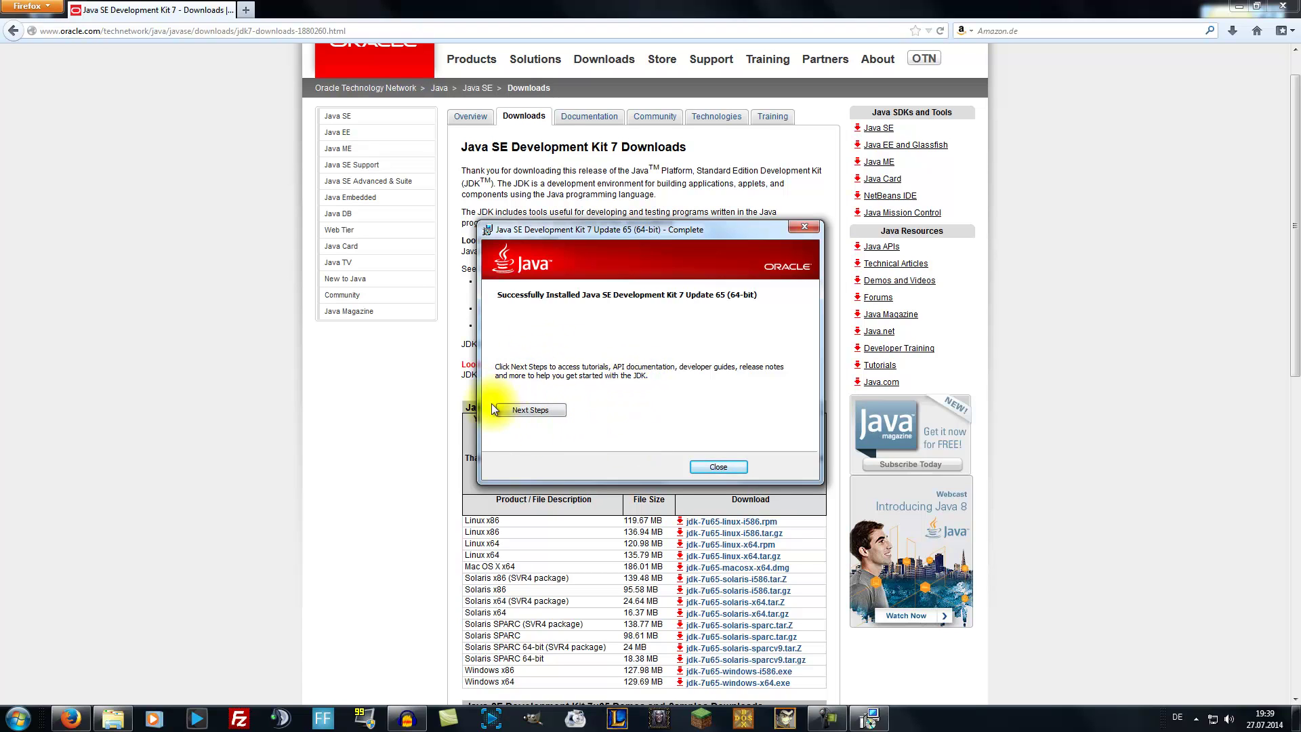
click(711, 466)
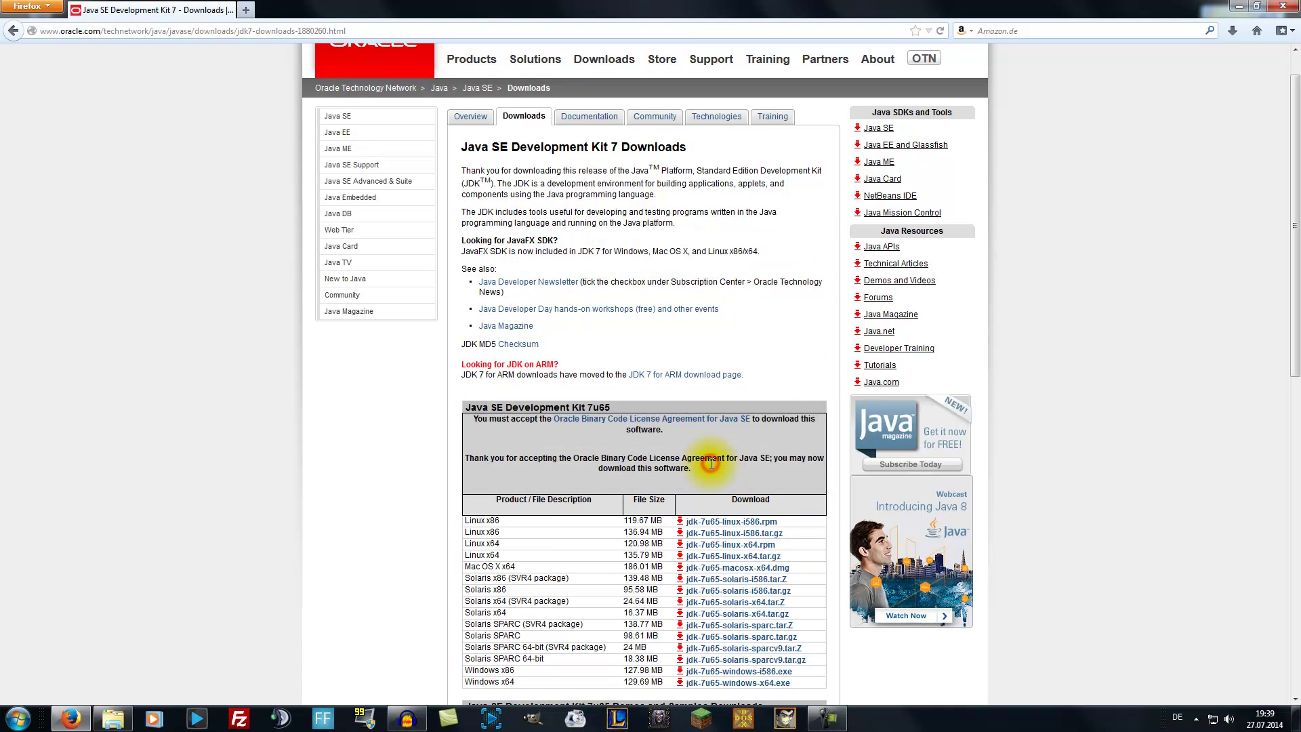
click(1238, 6)
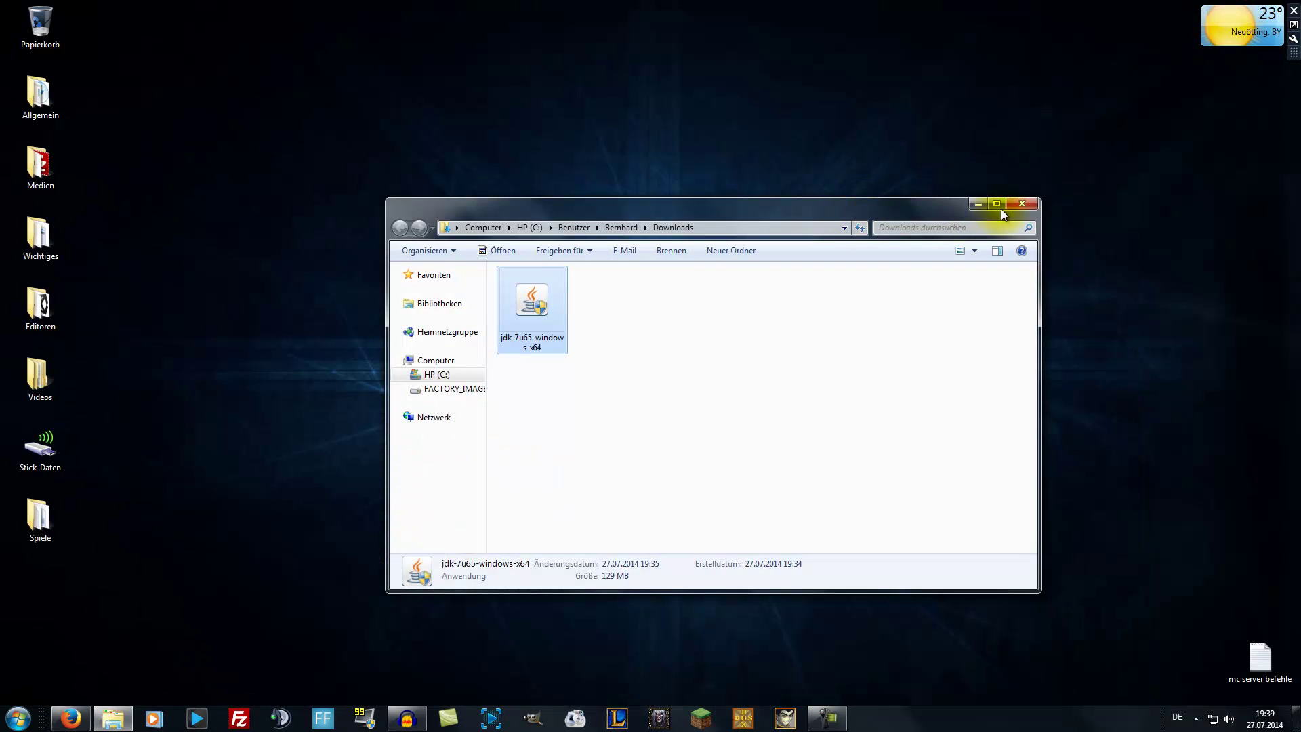
Delete the jdk-7u65-windows-x64 installer from the Downloads folder and empty the Recycle Bin.
key(Delete)
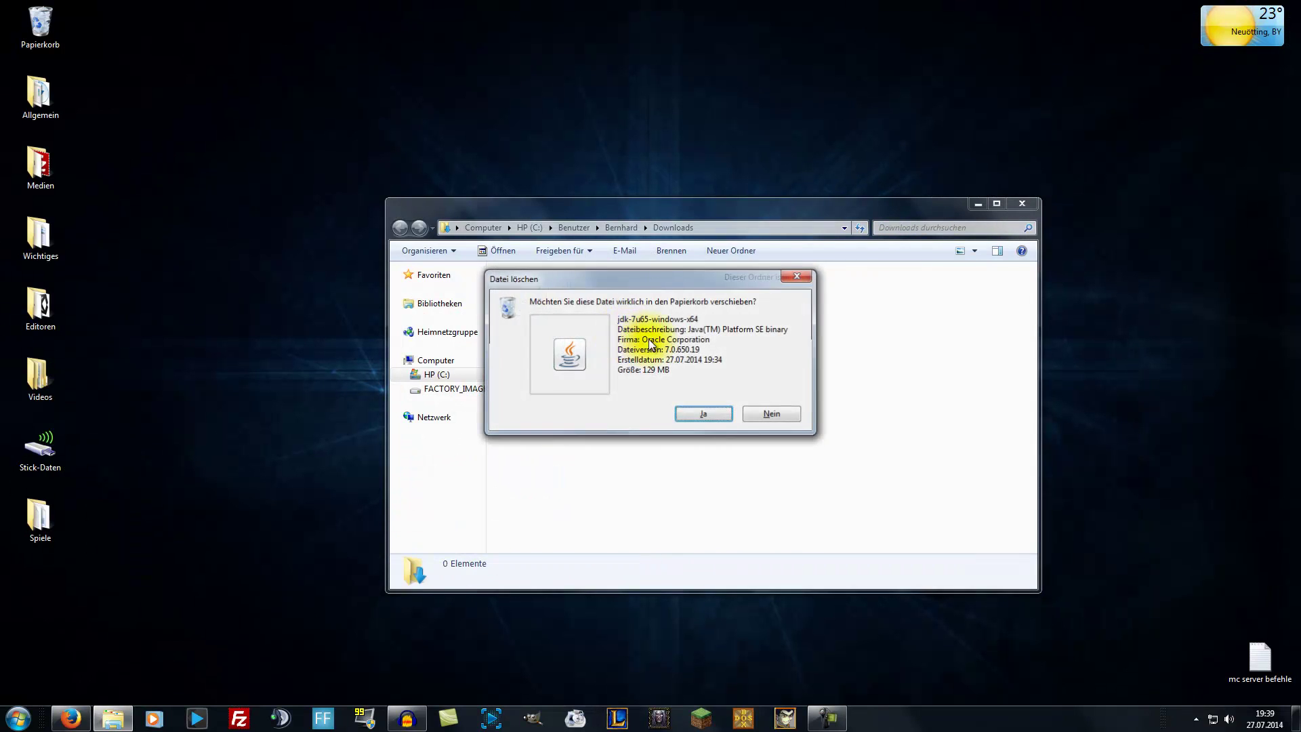
key(Return)
click(1023, 205)
right_click(41, 26)
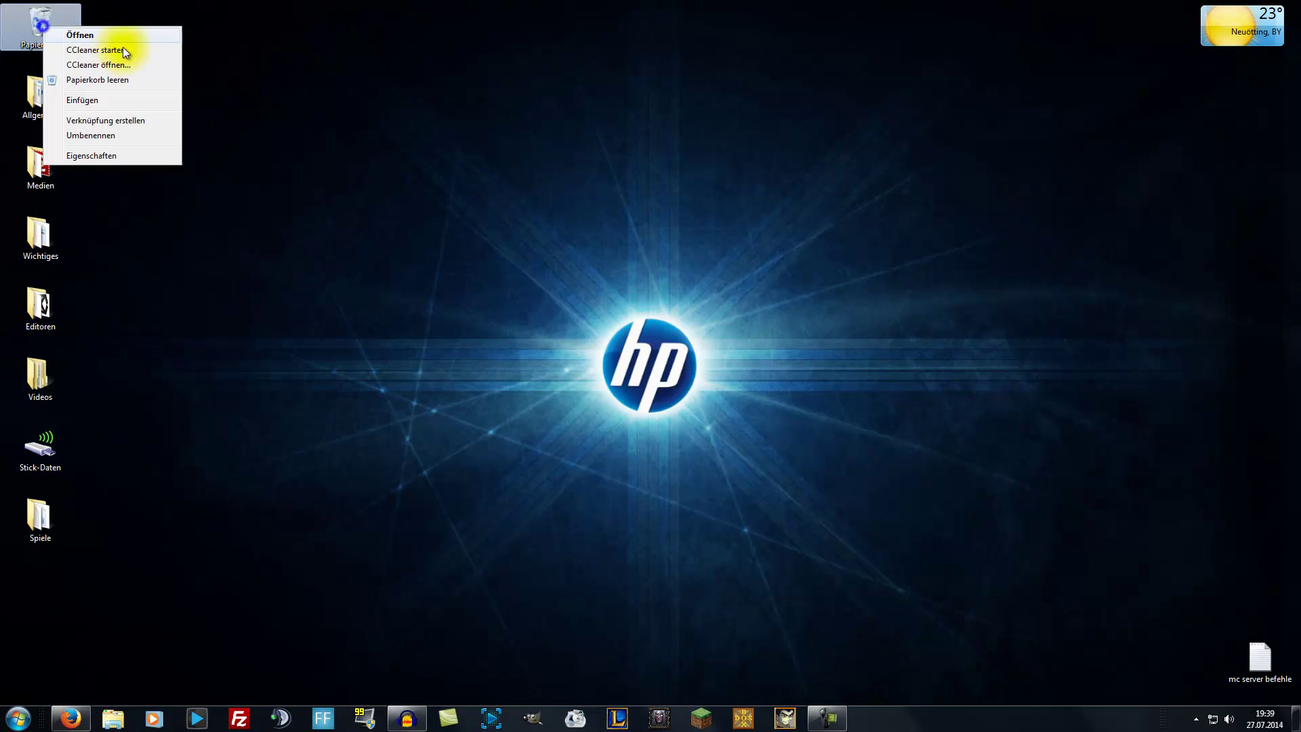
click(118, 82)
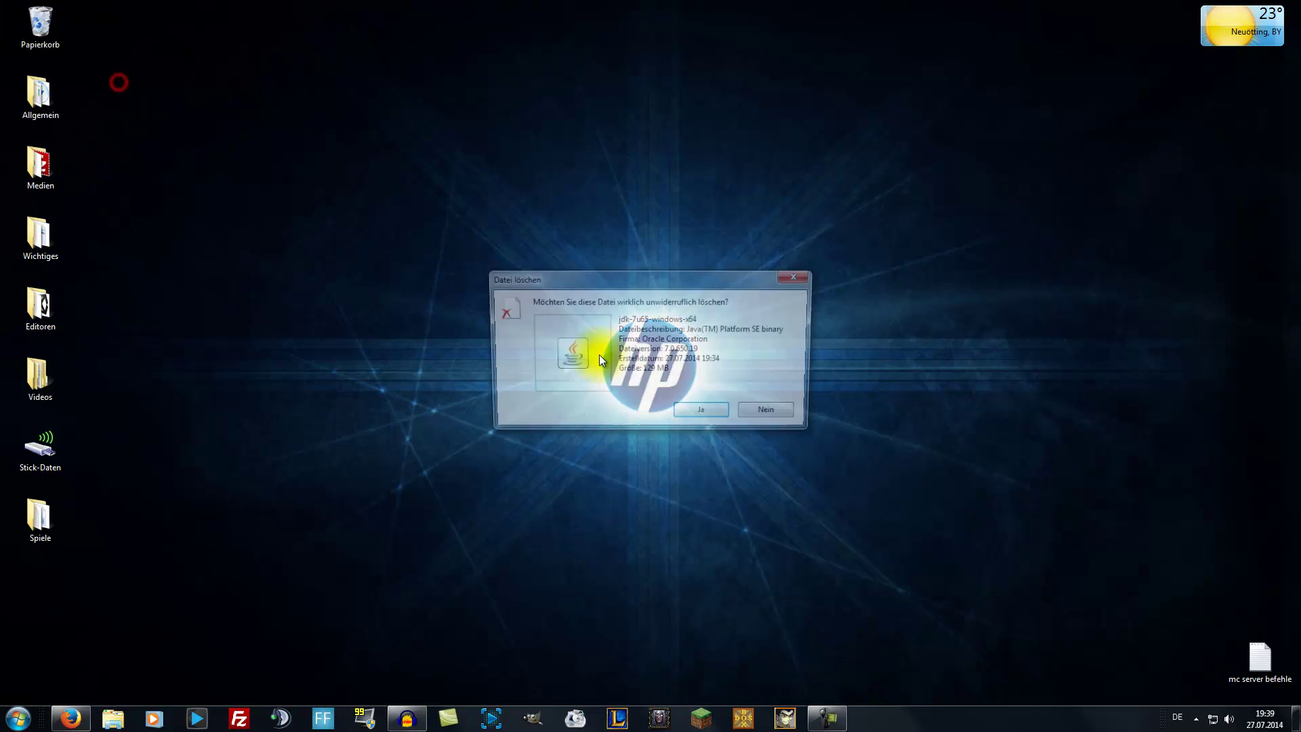
click(701, 418)
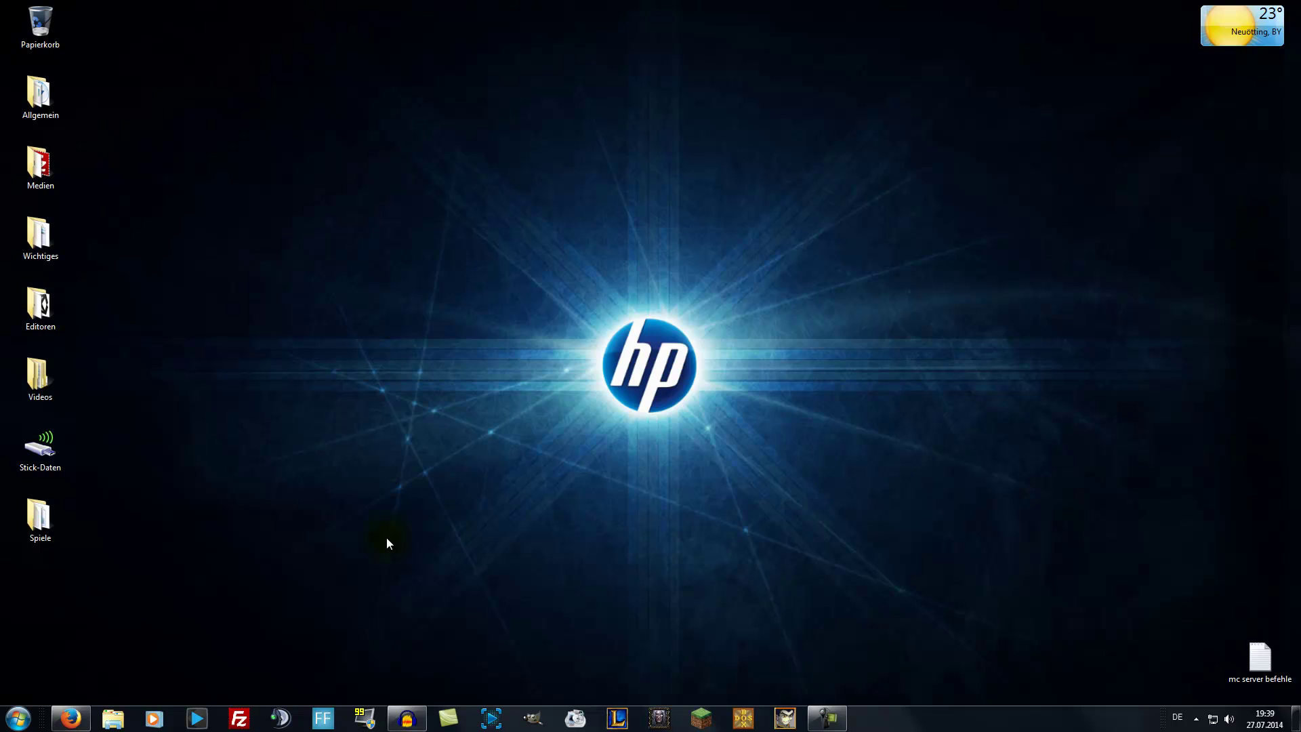
Open a command prompt by running cmd and move its window toward the middle of the desktop.
click(18, 718)
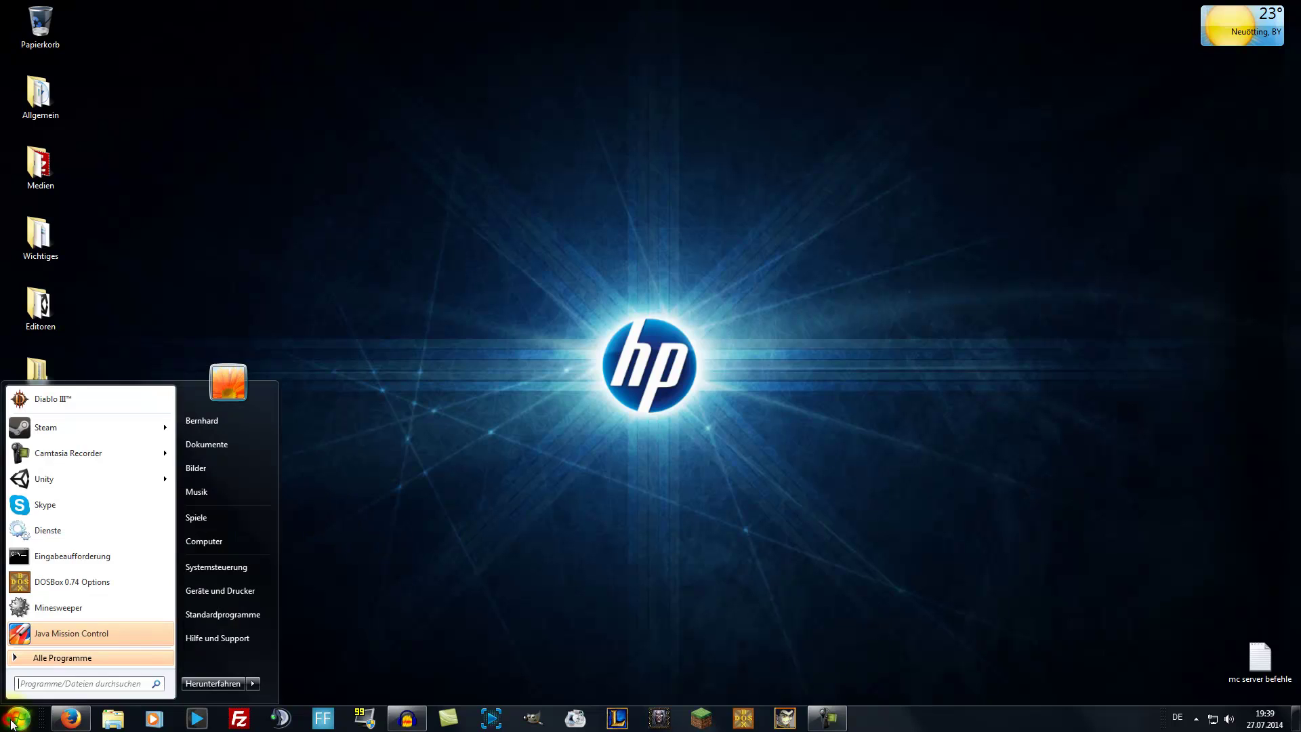
click(76, 654)
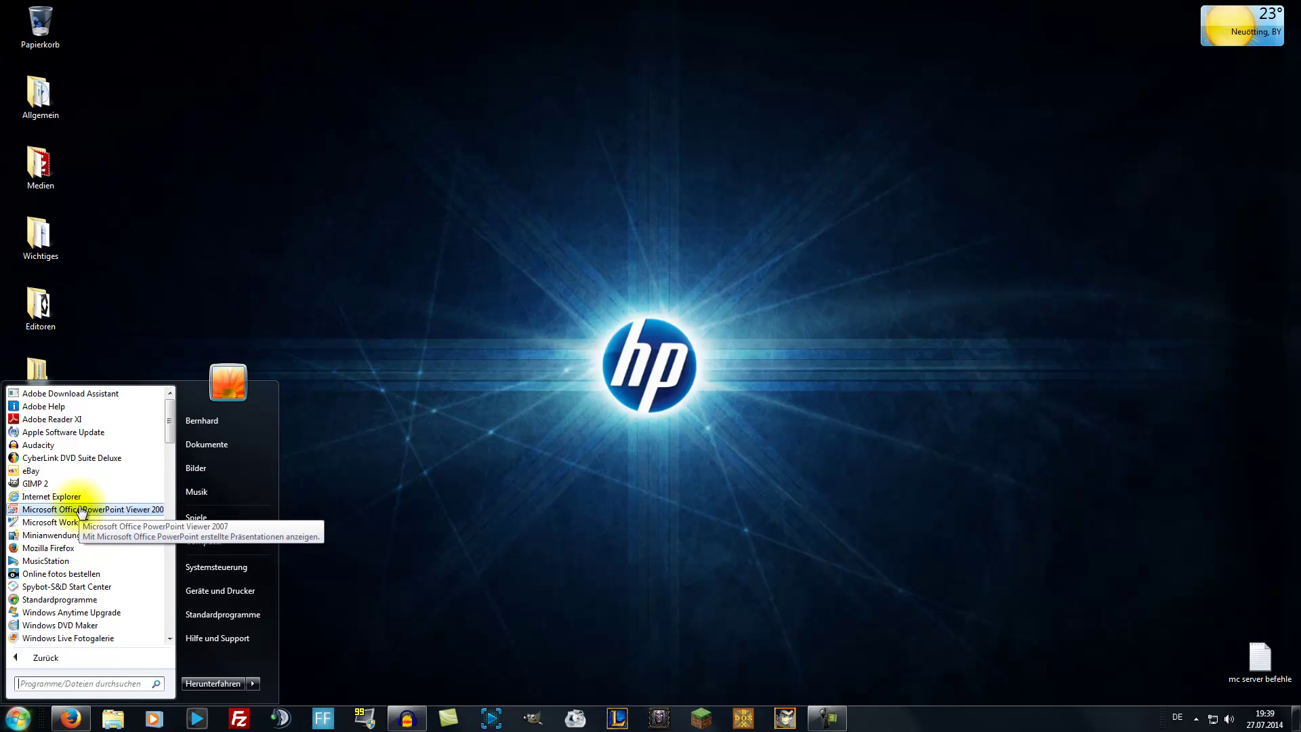
key(super+r)
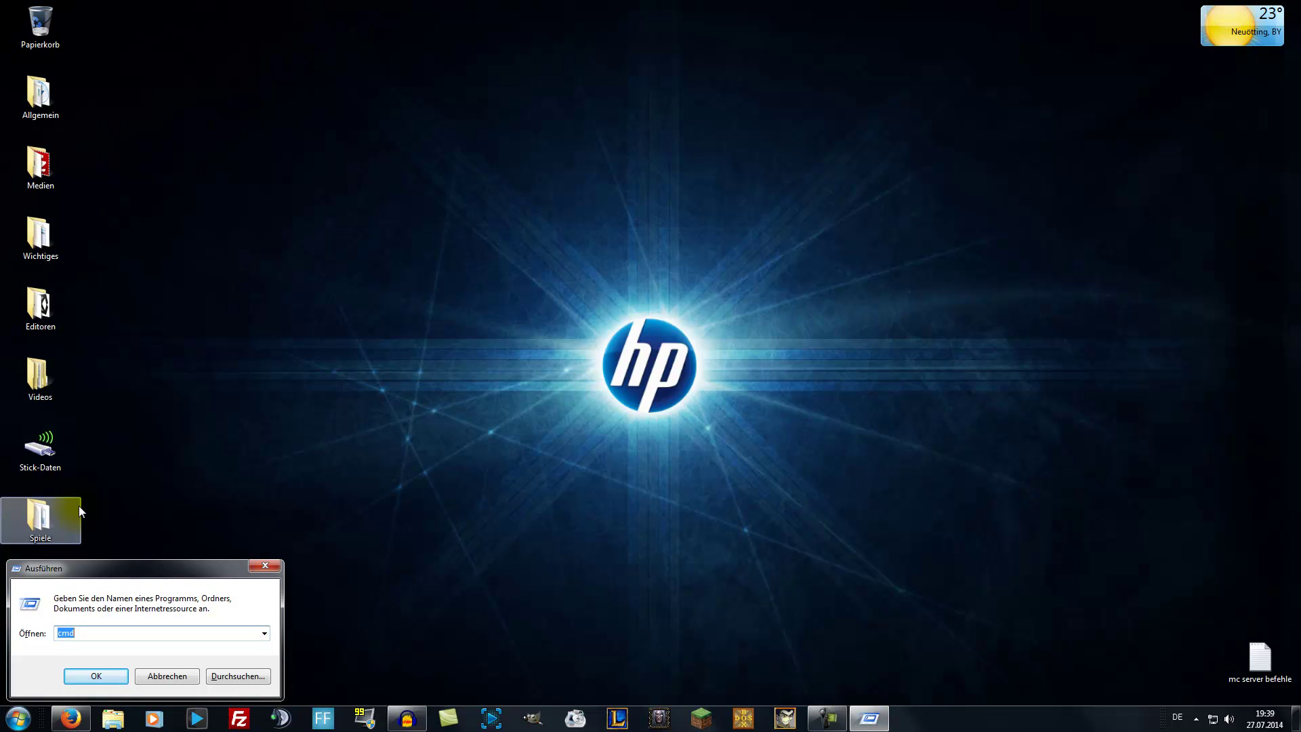
click(18, 720)
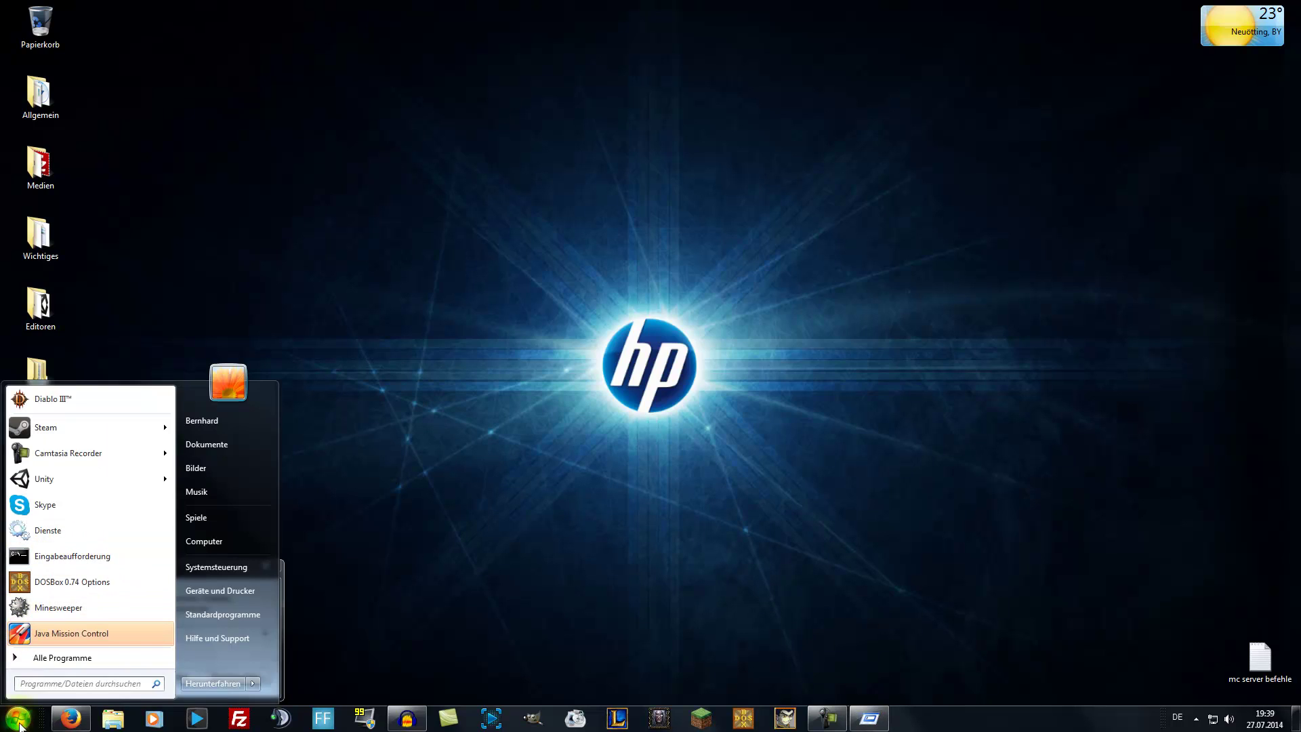
click(104, 633)
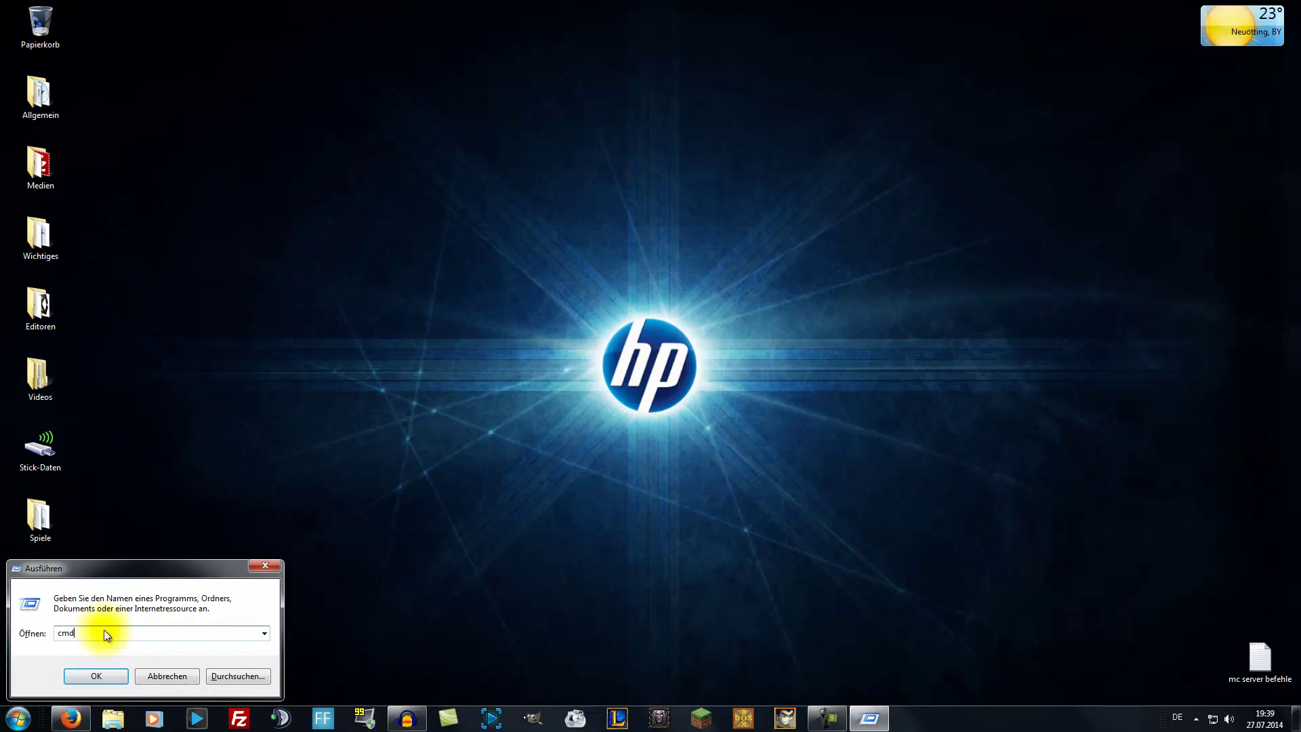
click(96, 676)
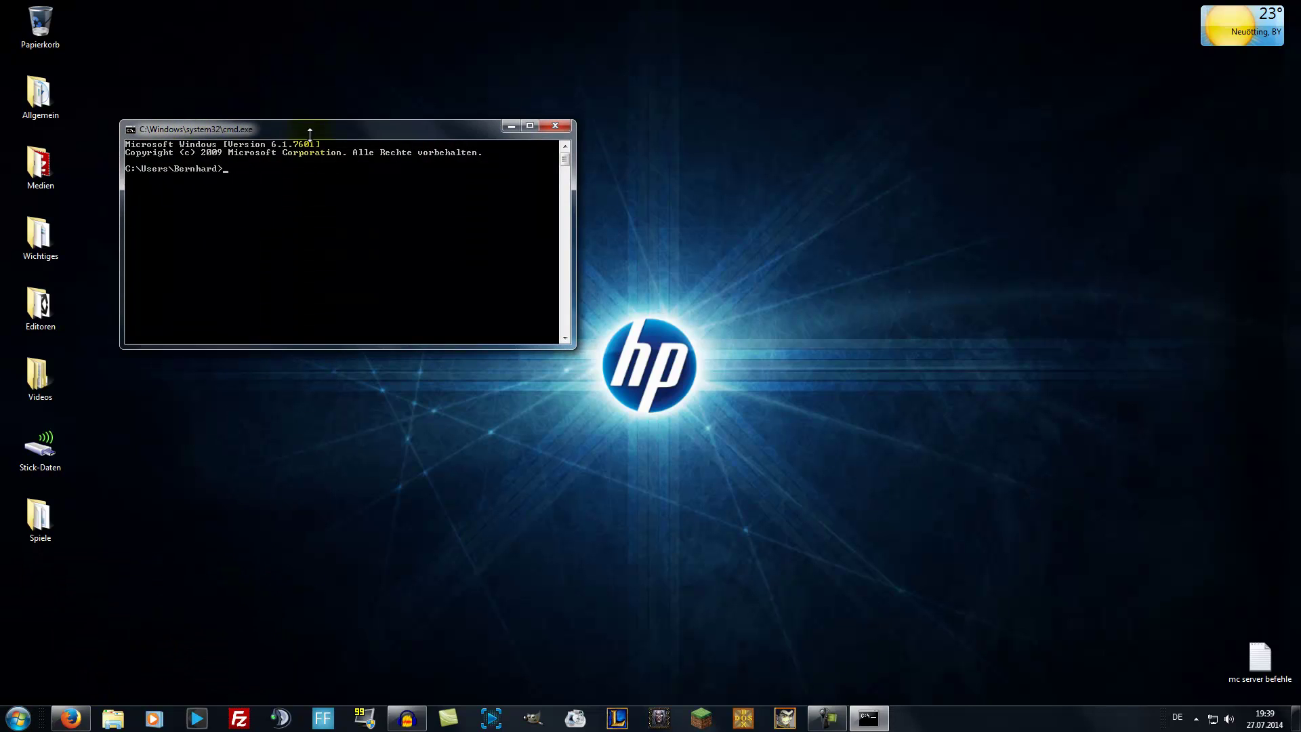
drag(286, 130, 511, 195)
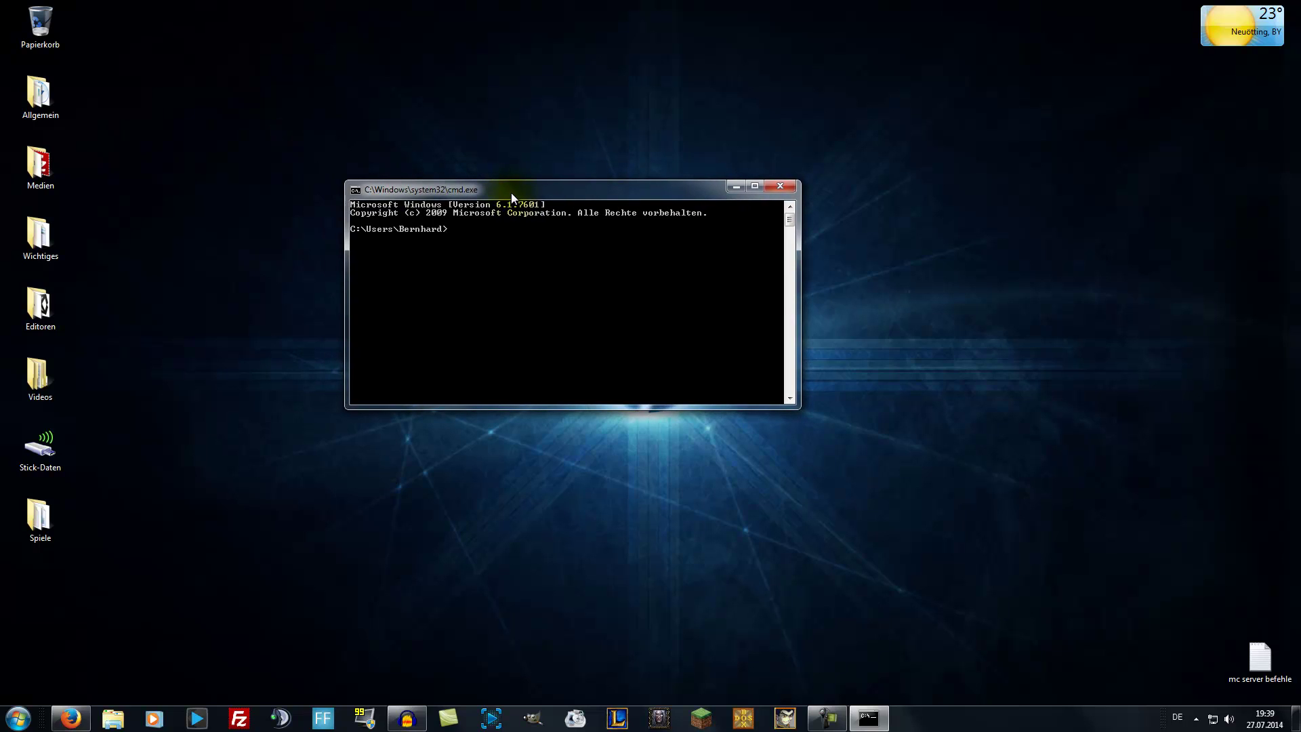
Check the Java compiler and runtime with javac -version and java -version, keeping the current Windows colour scheme.
text(javac -version)
key(Return)
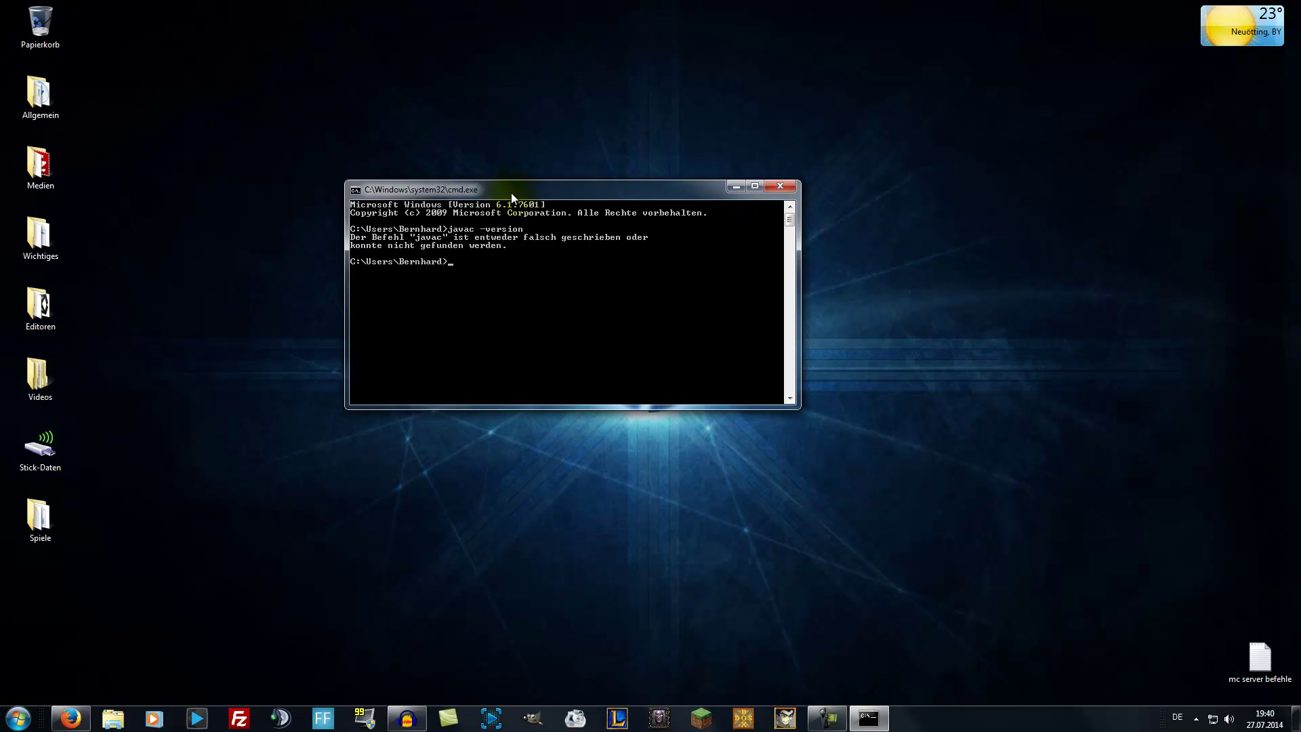
text(java -version)
key(Return)
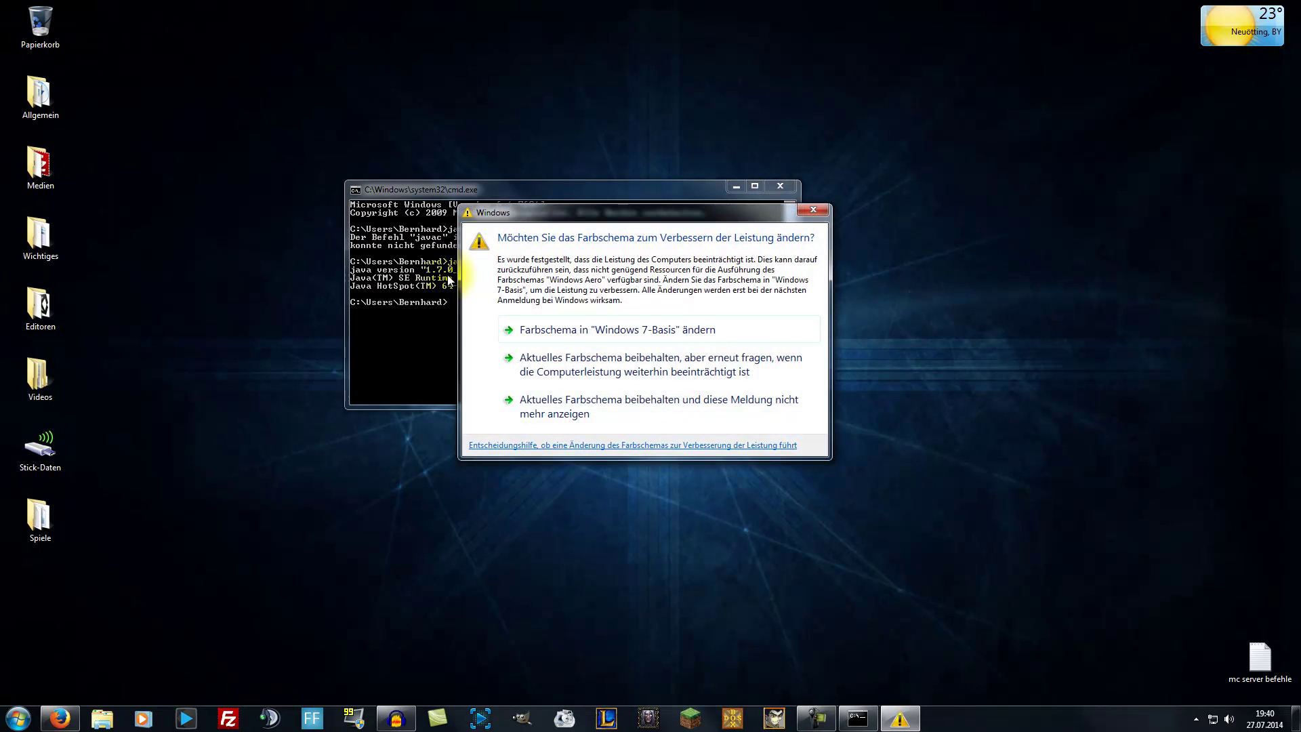
click(604, 405)
click(471, 324)
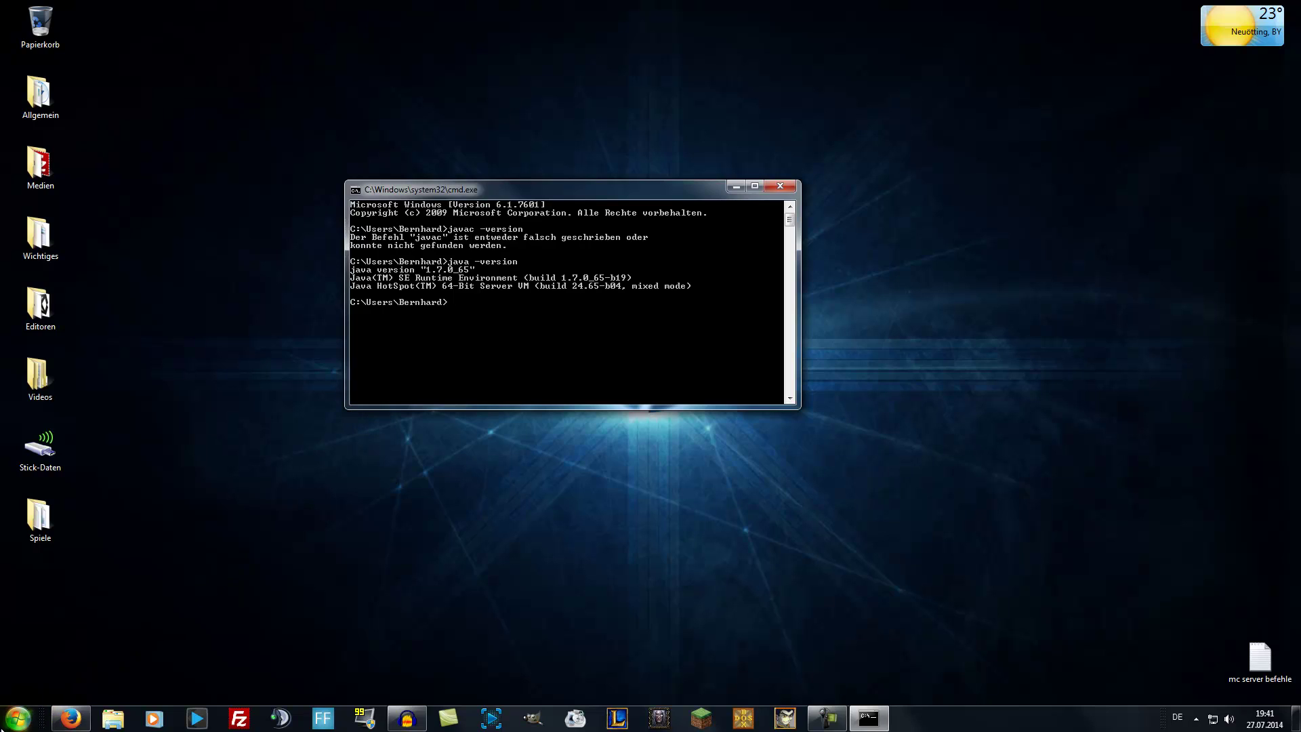
Open the Windows environment variables (Umgebungsvariablen) from the advanced system settings in the Control Panel.
click(19, 719)
click(199, 564)
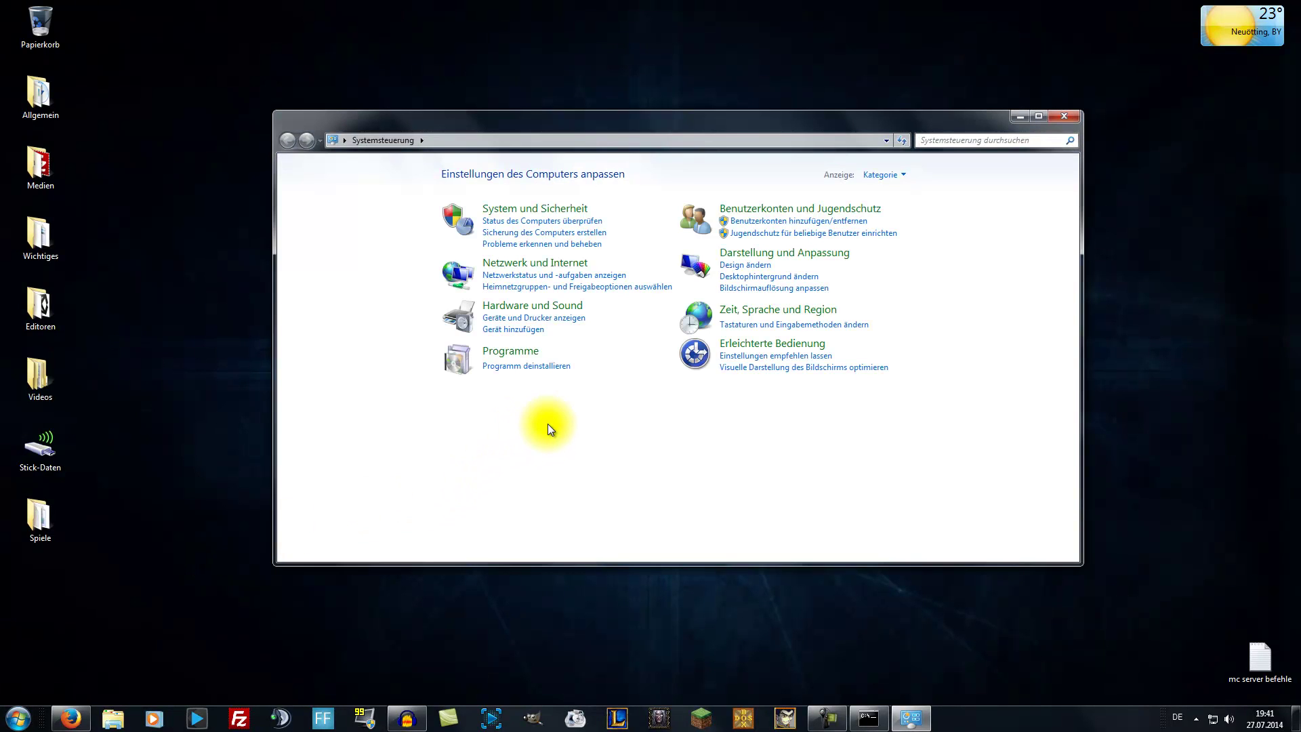
click(529, 210)
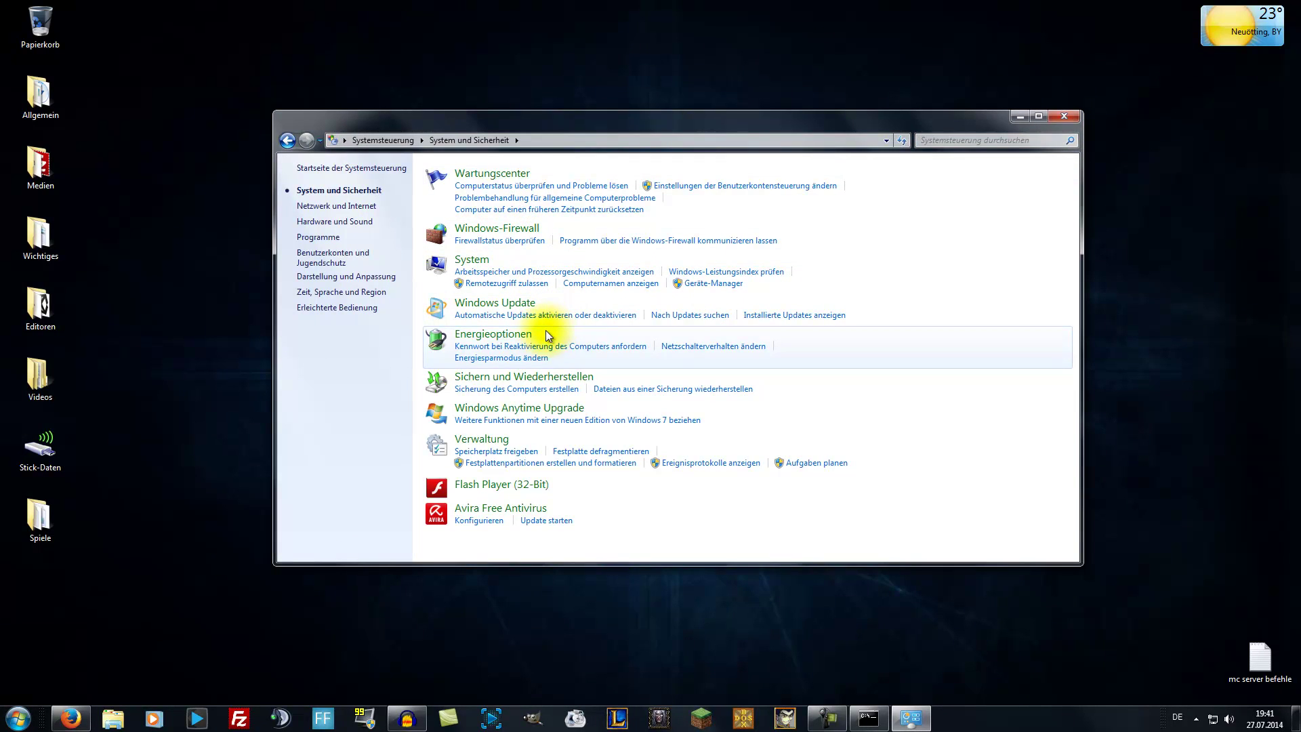
click(465, 259)
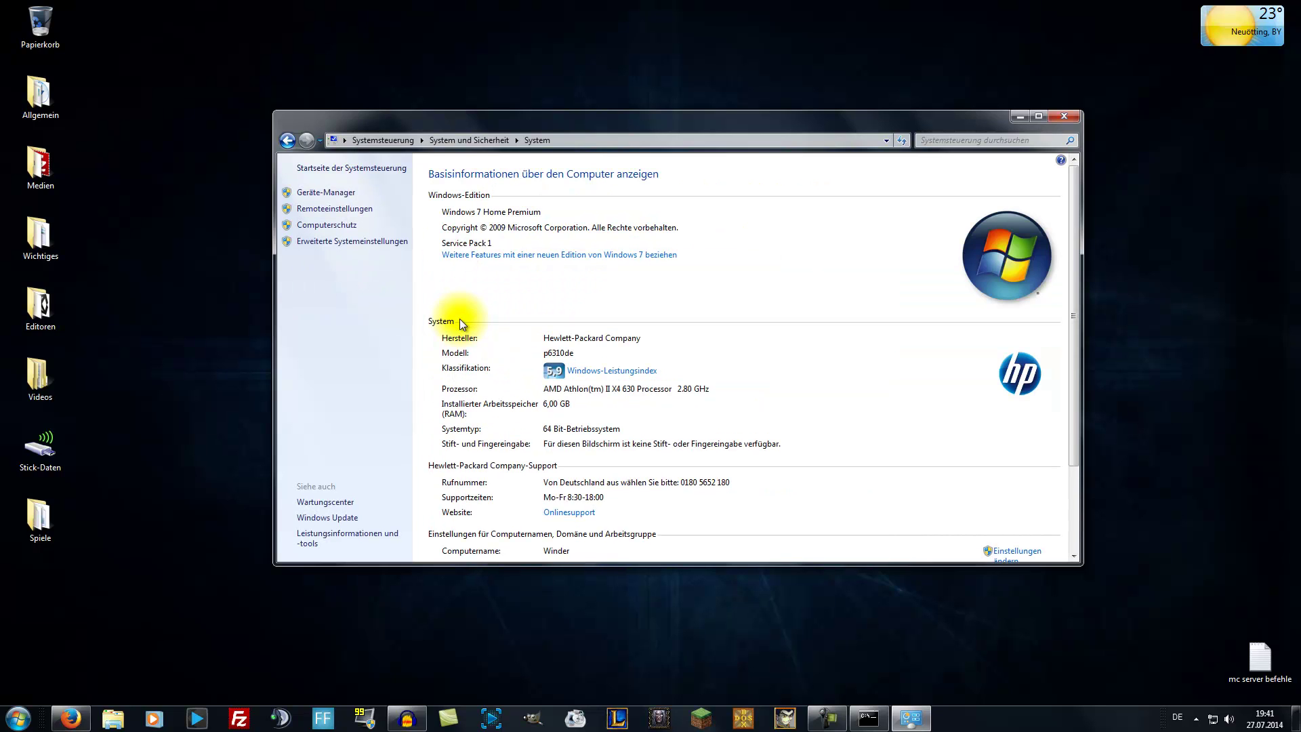
click(368, 242)
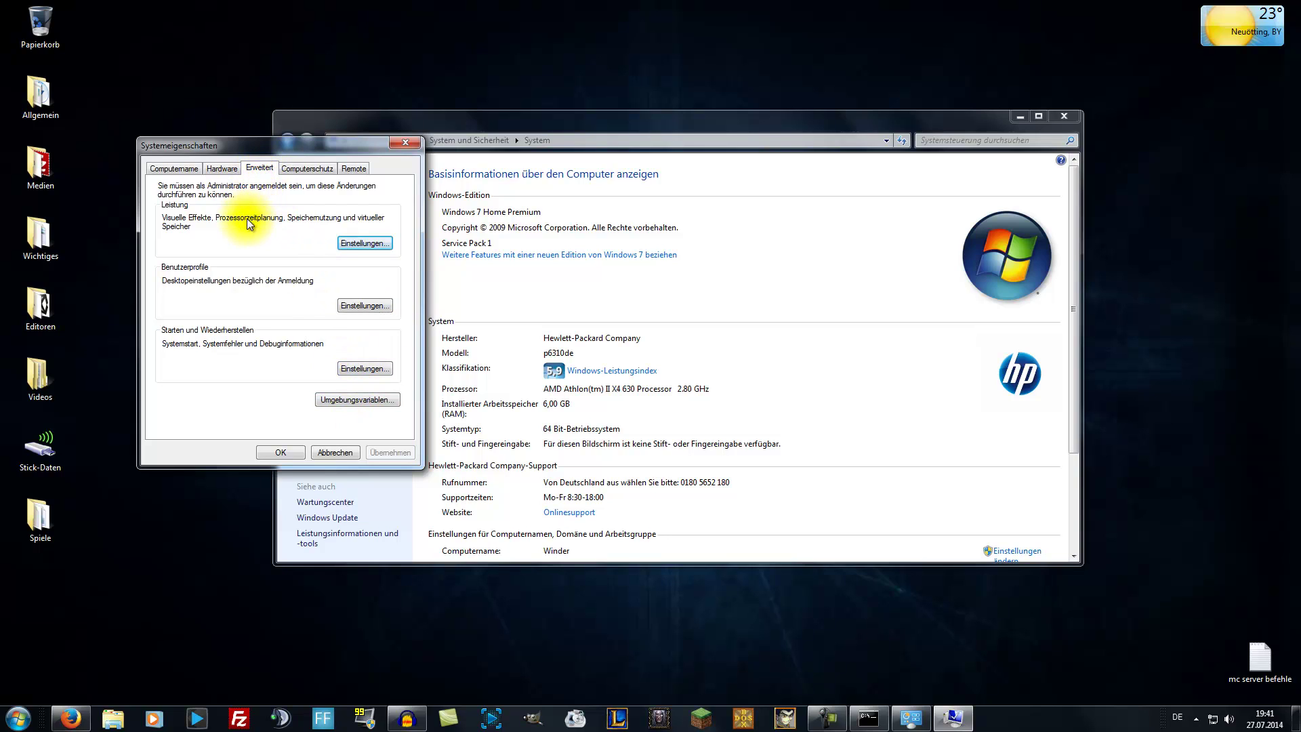
click(360, 405)
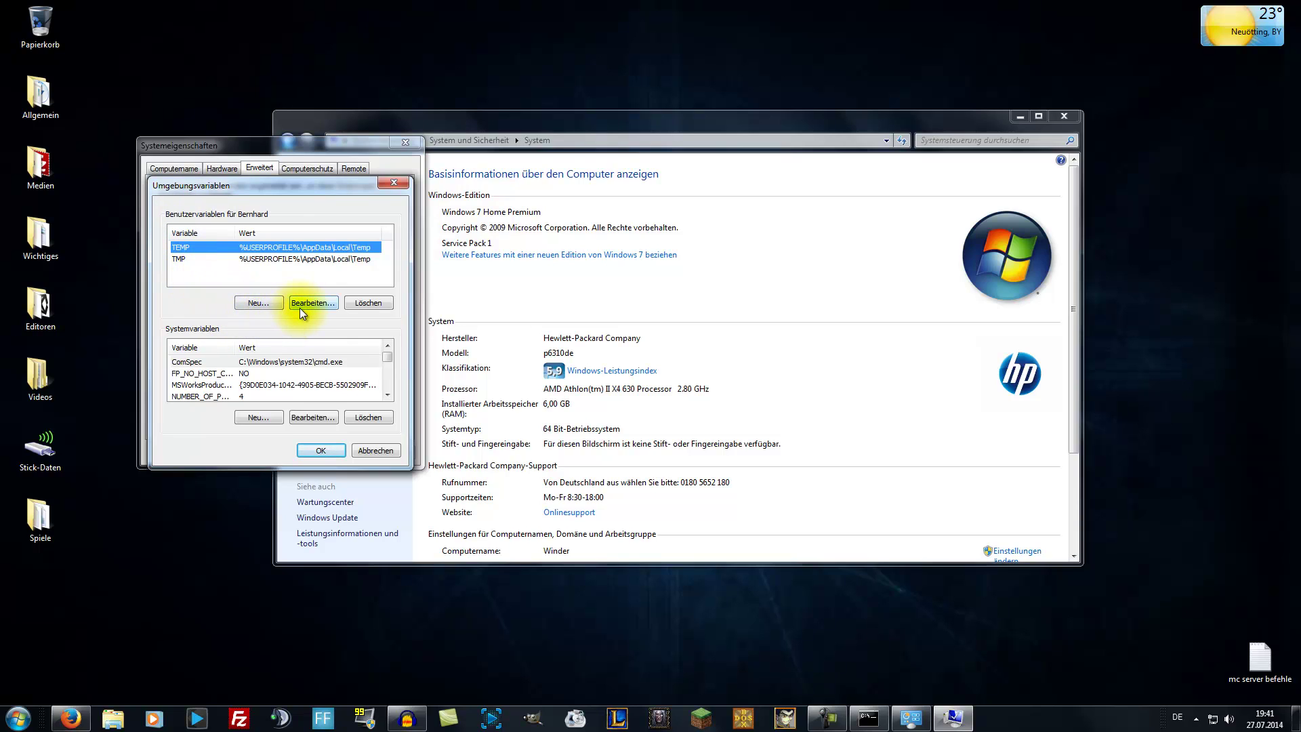
Create a user variable JAVA_HOME with the value C:\Programme\Java\jdk1.6.
click(259, 302)
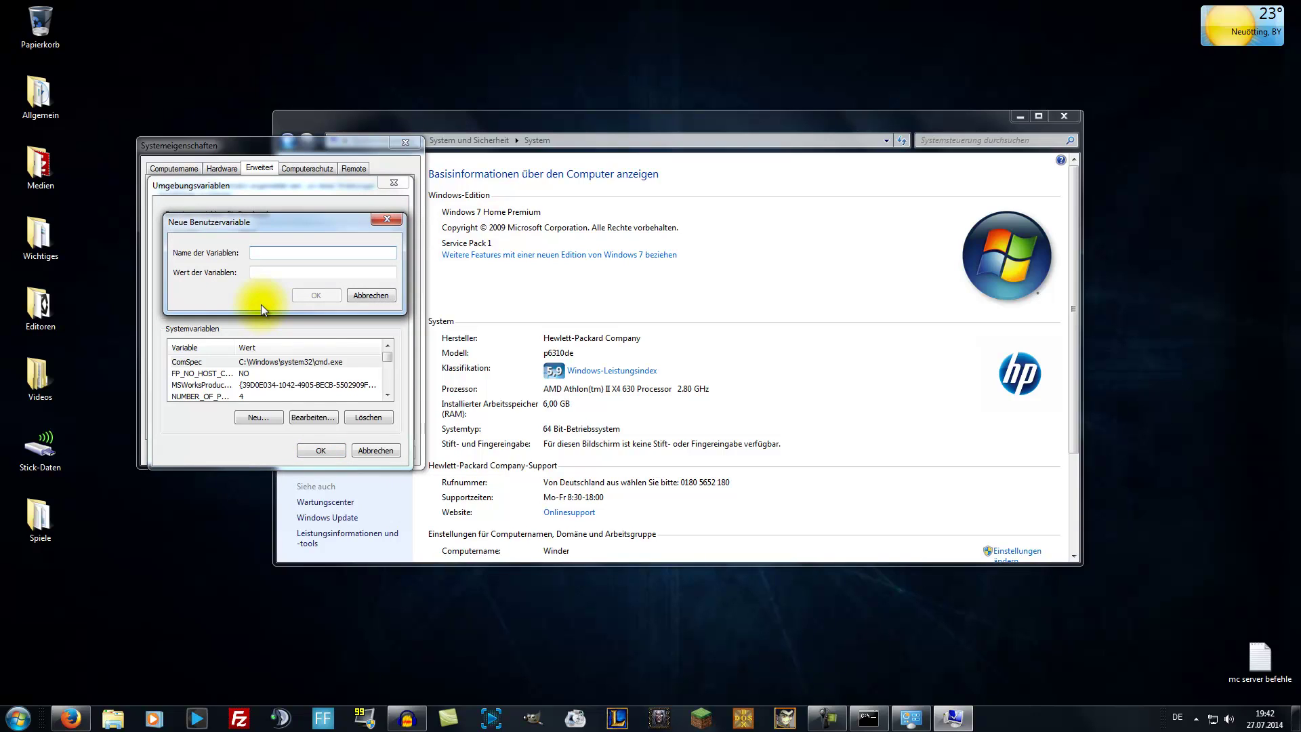
text(JAVA_)
key(BackSpace)
key(BackSpace)
key(BackSpace)
text(VA_HOM)
key(Tab)
text(C:)
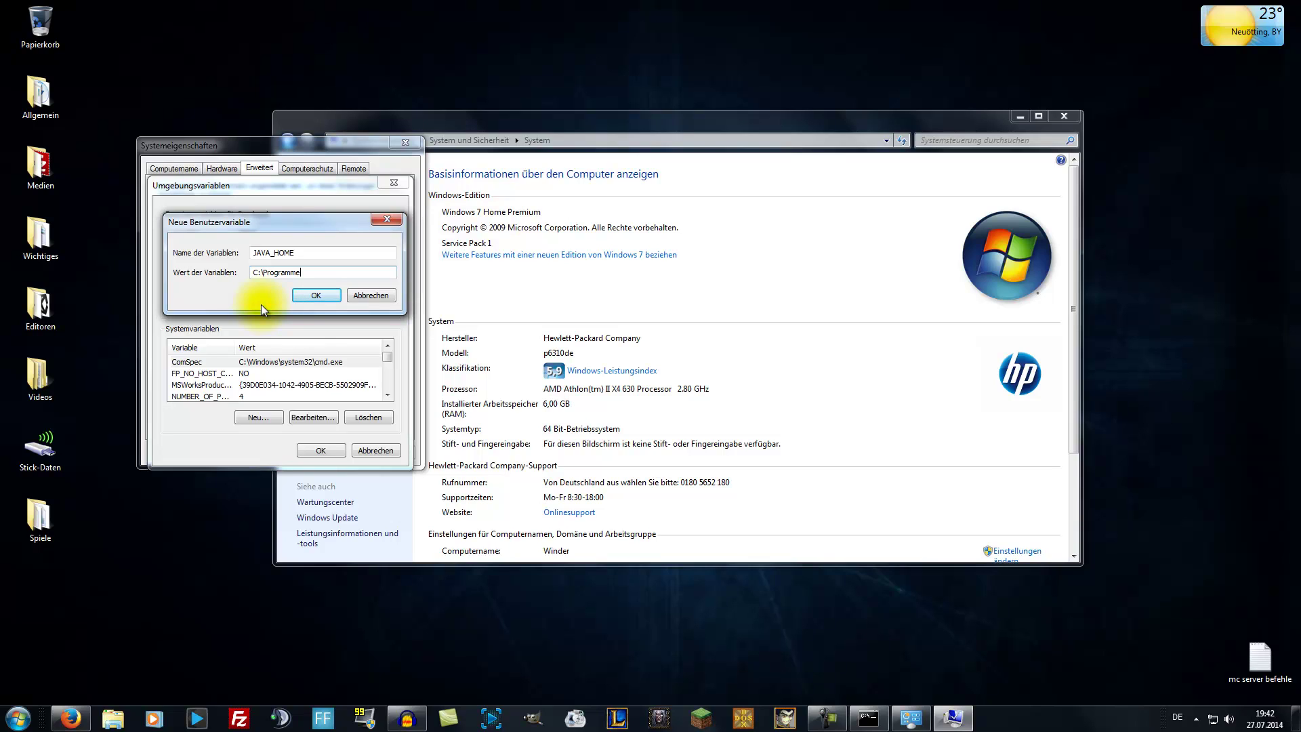
text(Java\jdk1.6)
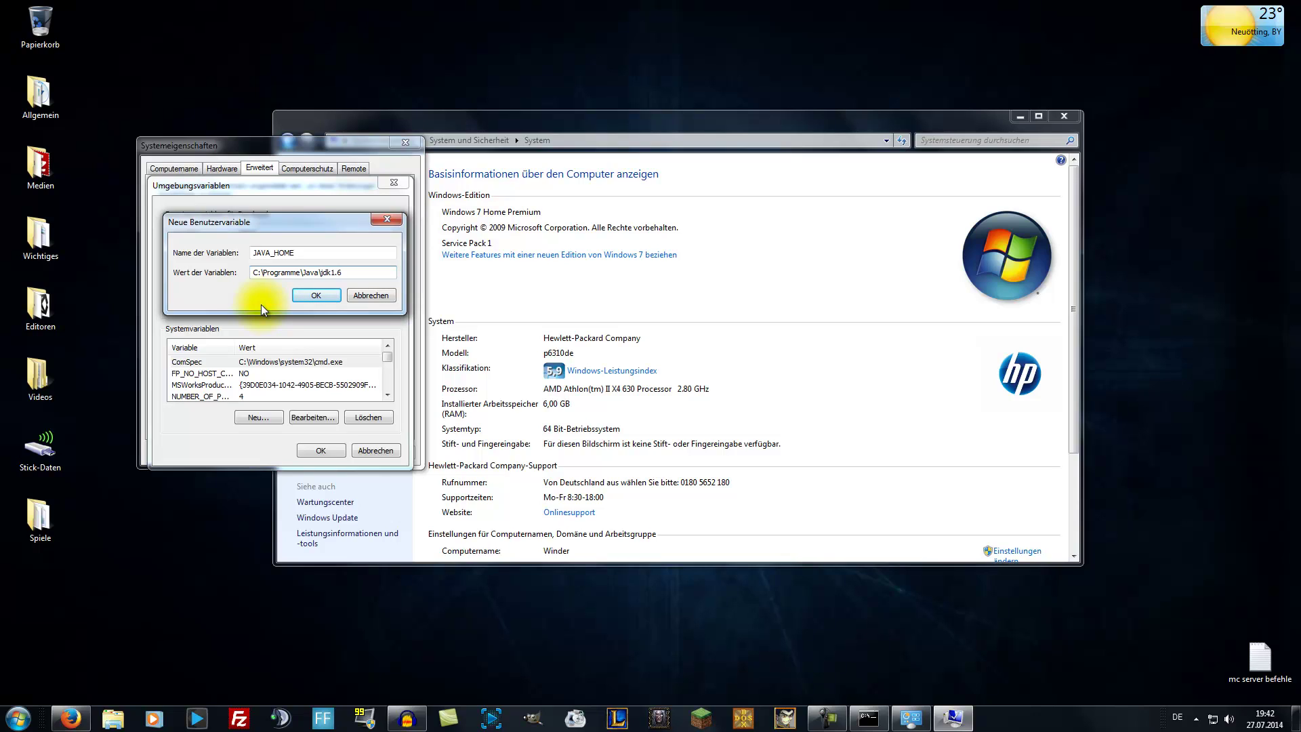
click(313, 299)
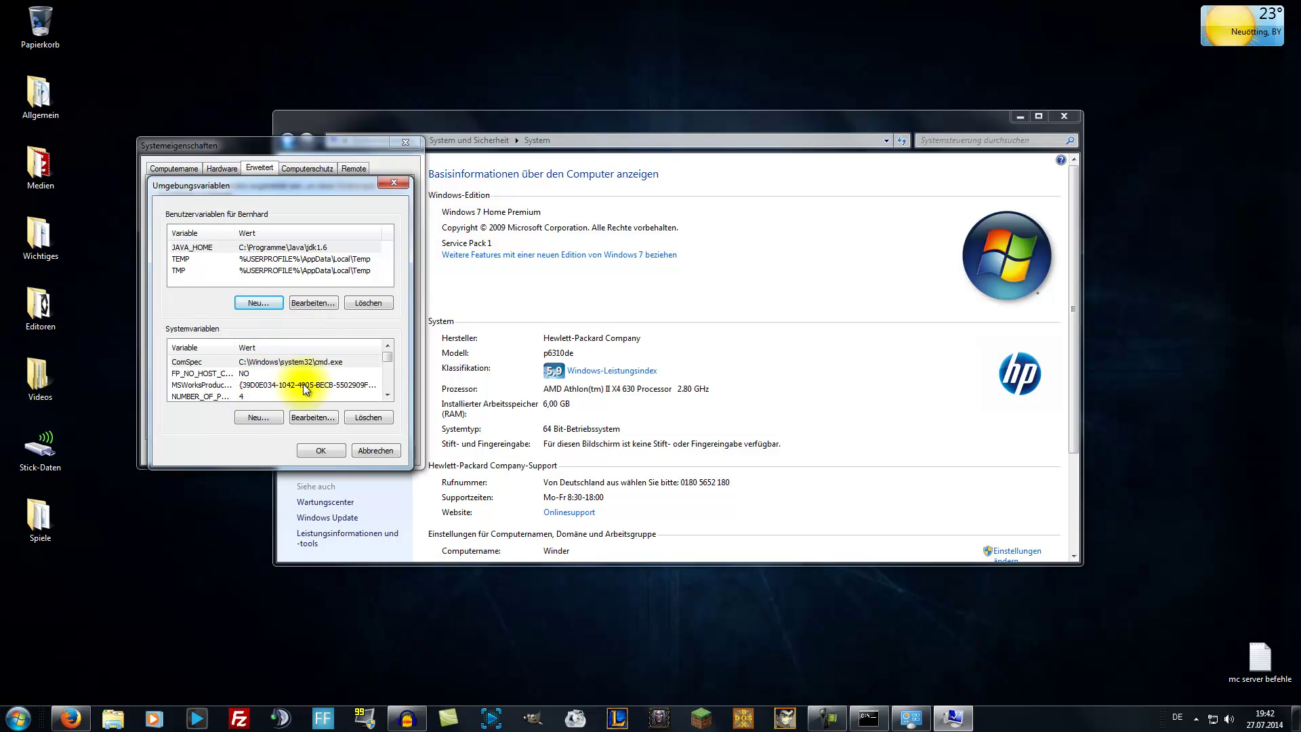
Append ;C:\Programme\Java\jdk1.6\bin to the value of the system variable Path.
click(387, 395)
click(388, 394)
click(388, 394)
click(388, 394)
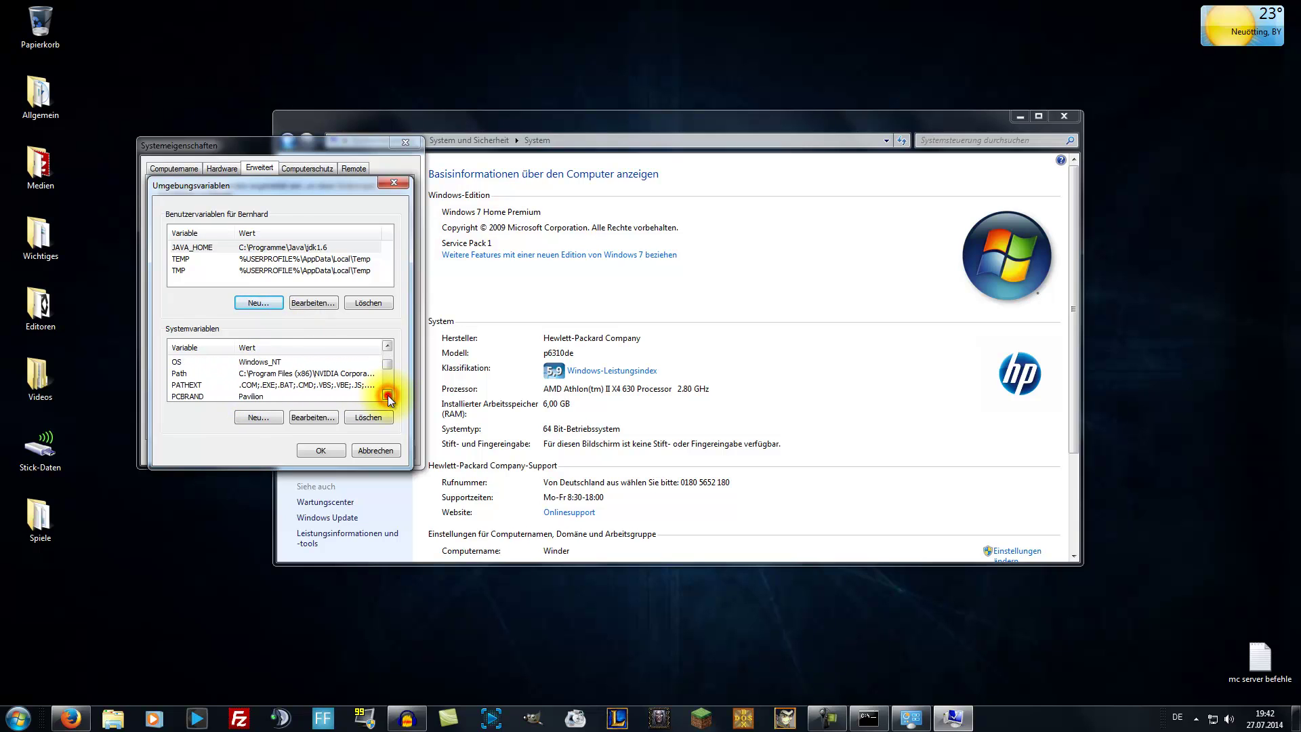
click(284, 376)
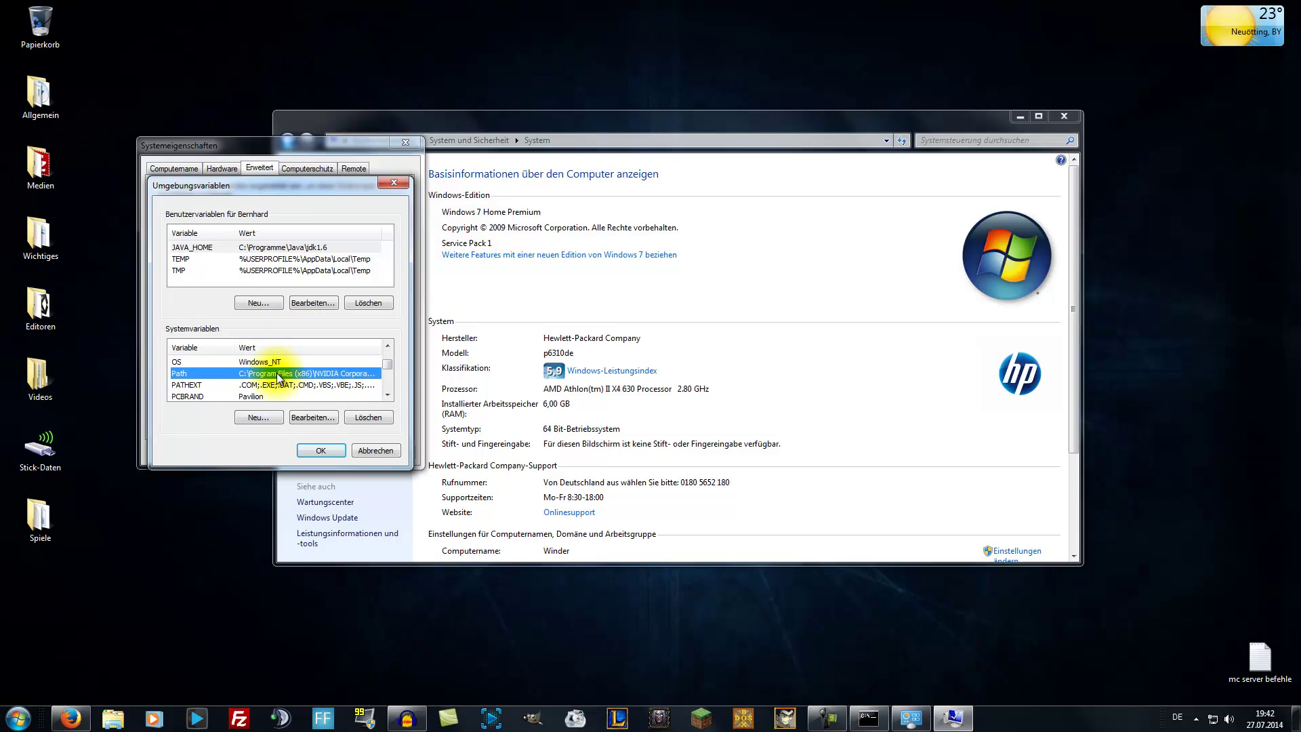
click(314, 418)
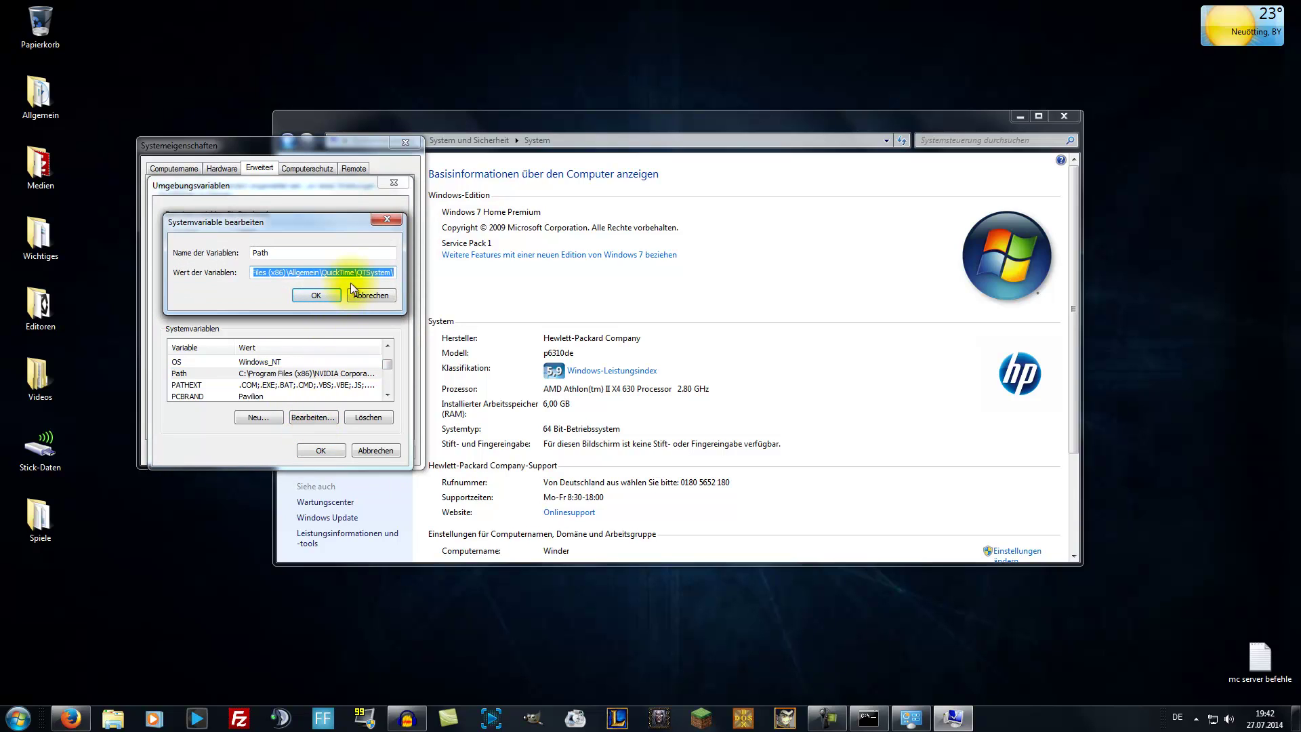
drag(376, 272, 401, 276)
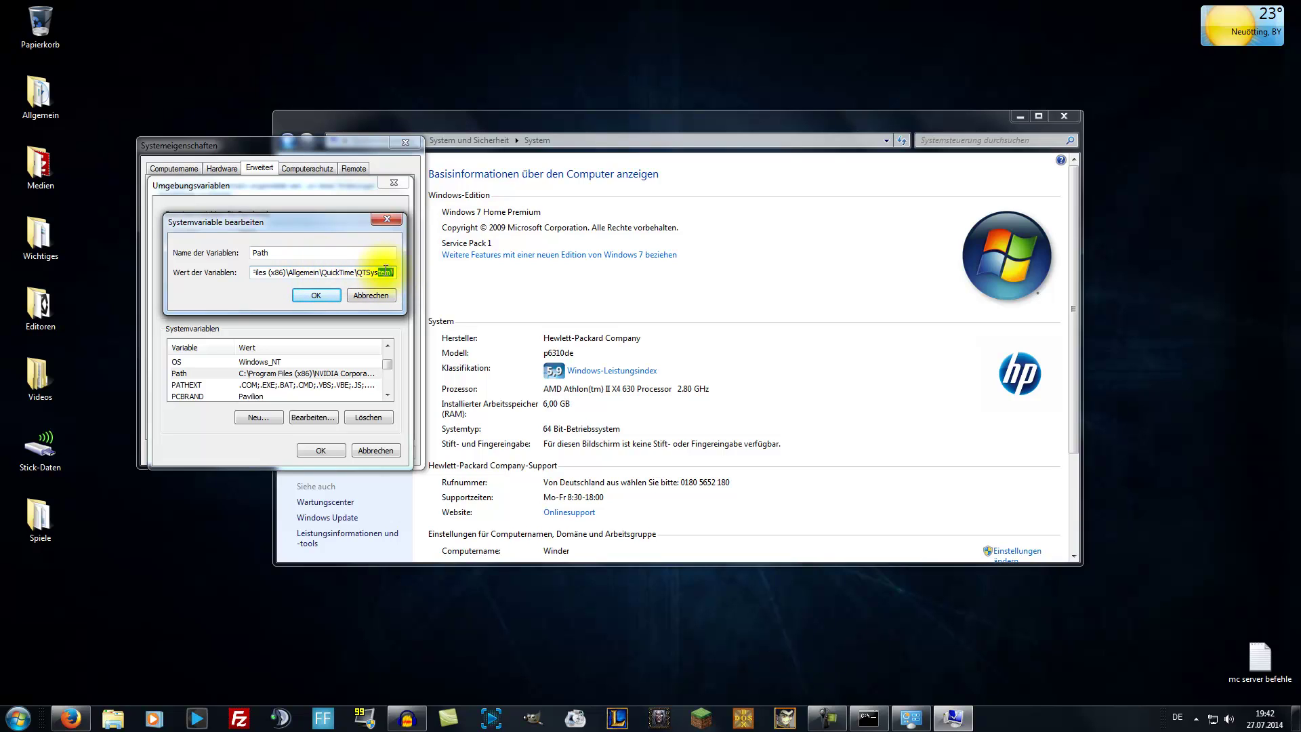
click(395, 275)
text(;)
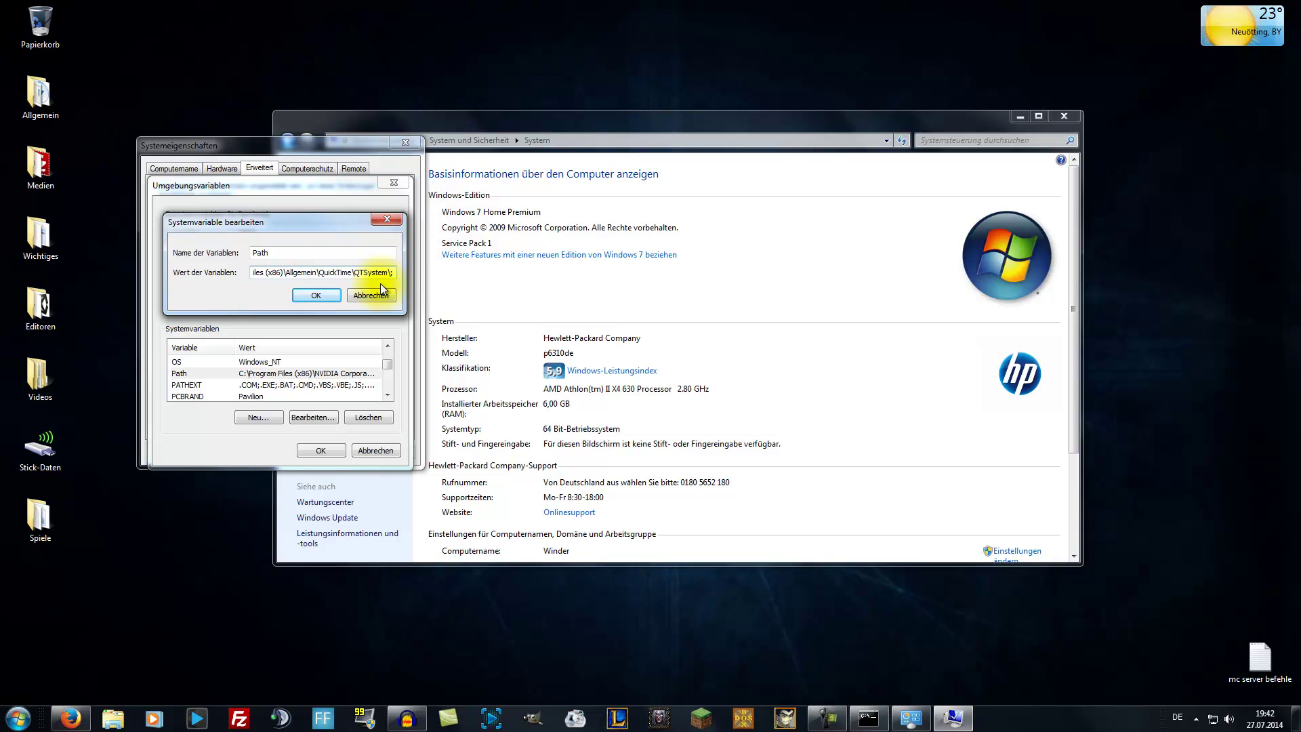
text(C:\Programme\Java\jdk1.6\bin)
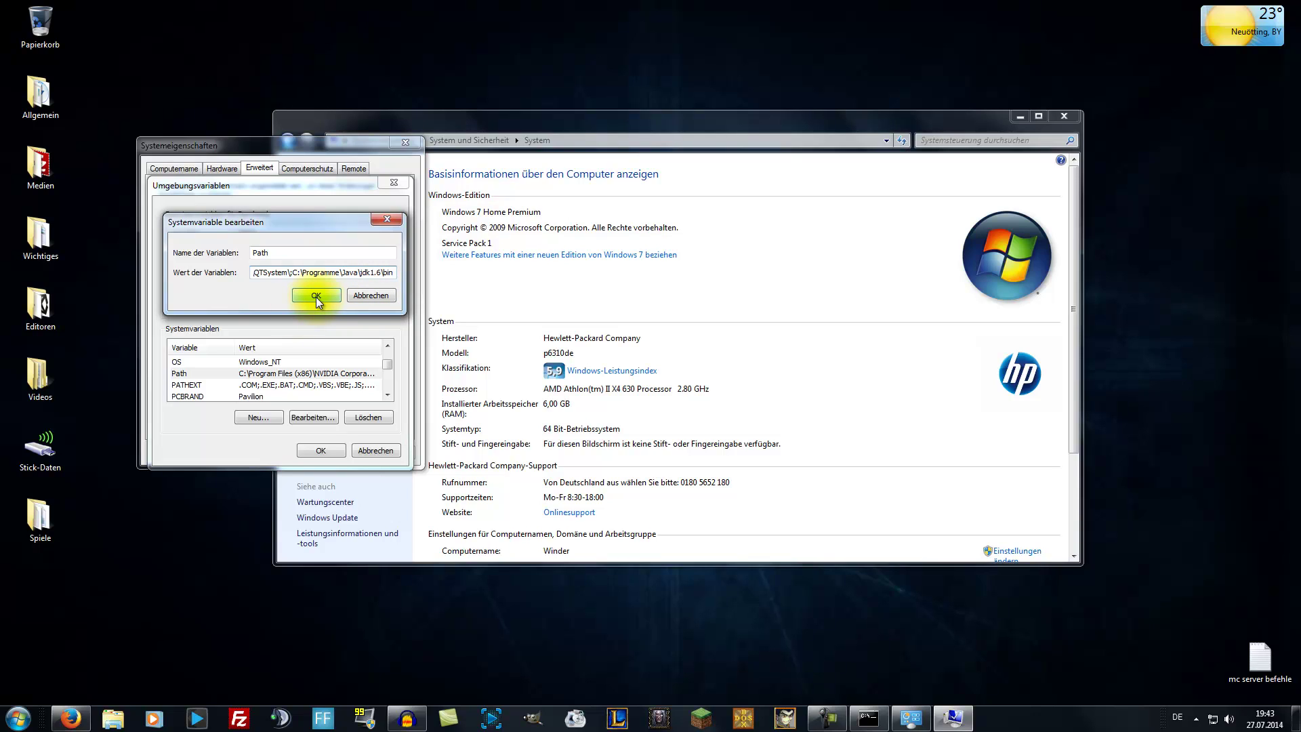
Browse to the folder C:\Program Files\Java\jdk1.7.0_65 in Windows Explorer and copy its full path.
click(18, 719)
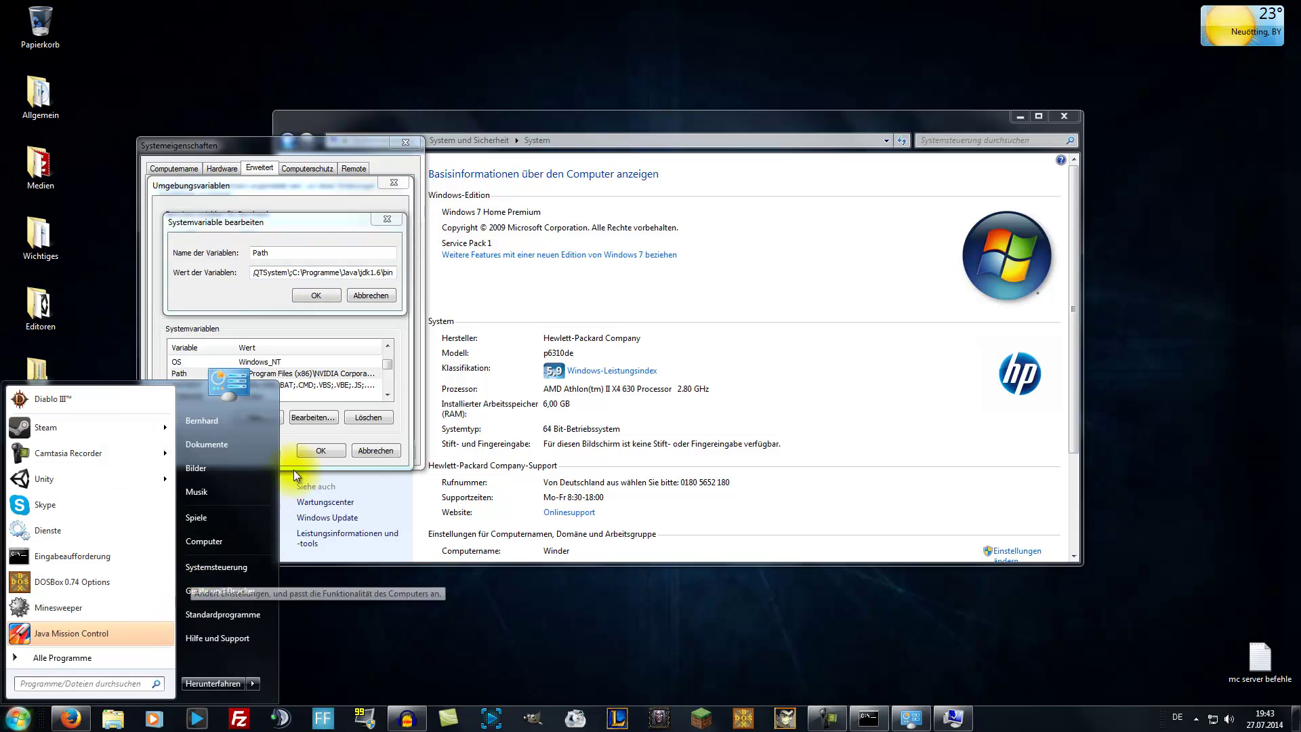
click(204, 541)
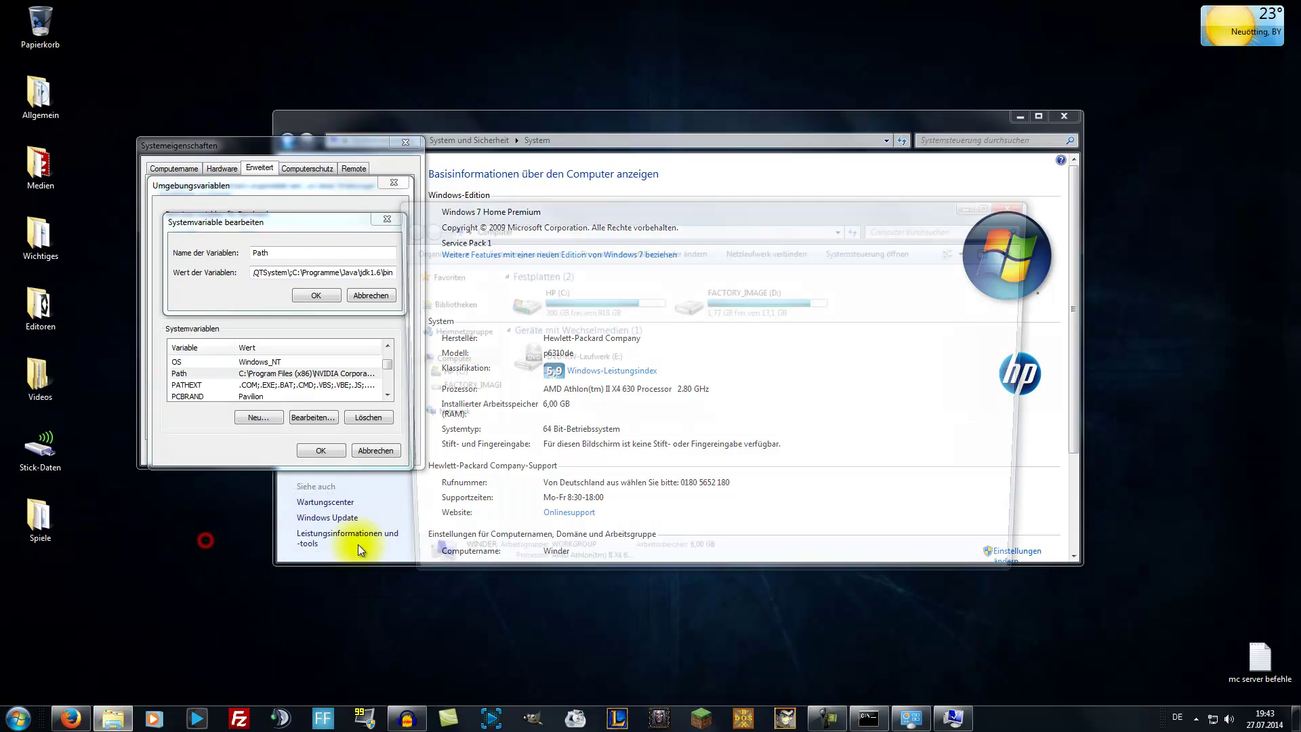
double_click(561, 315)
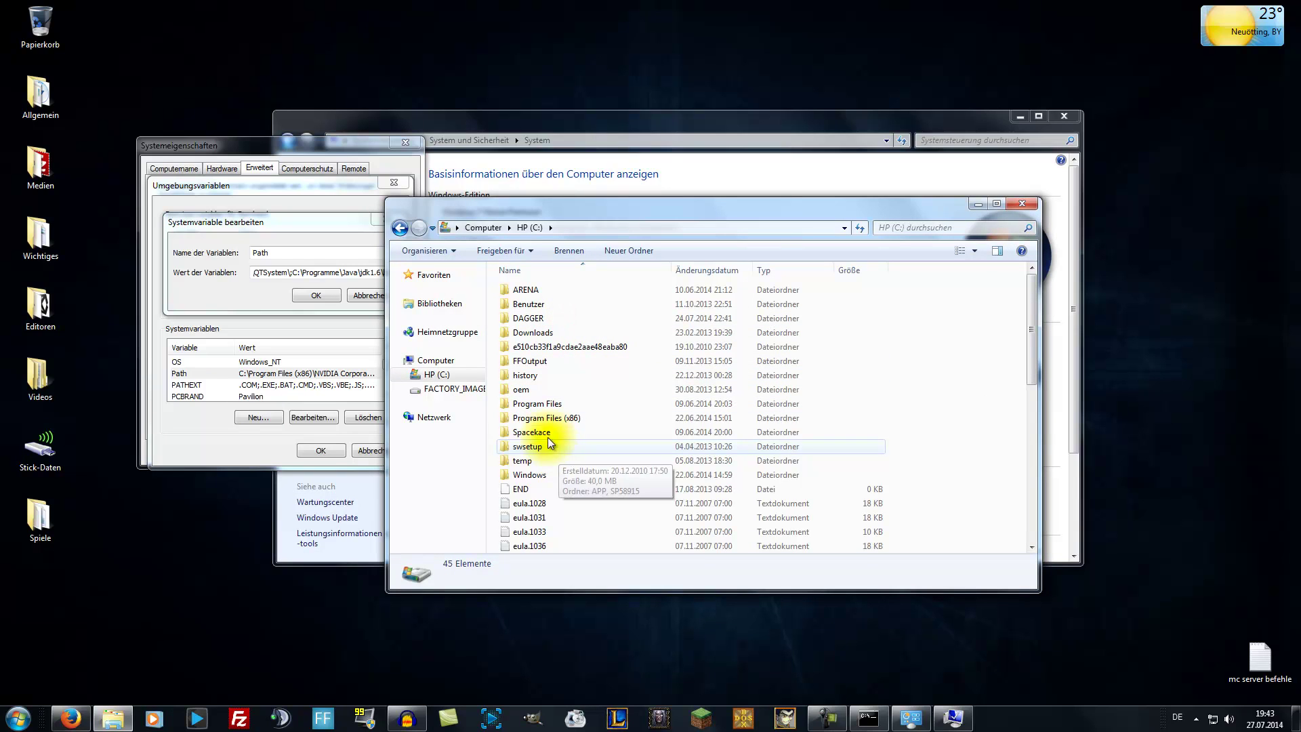
double_click(539, 404)
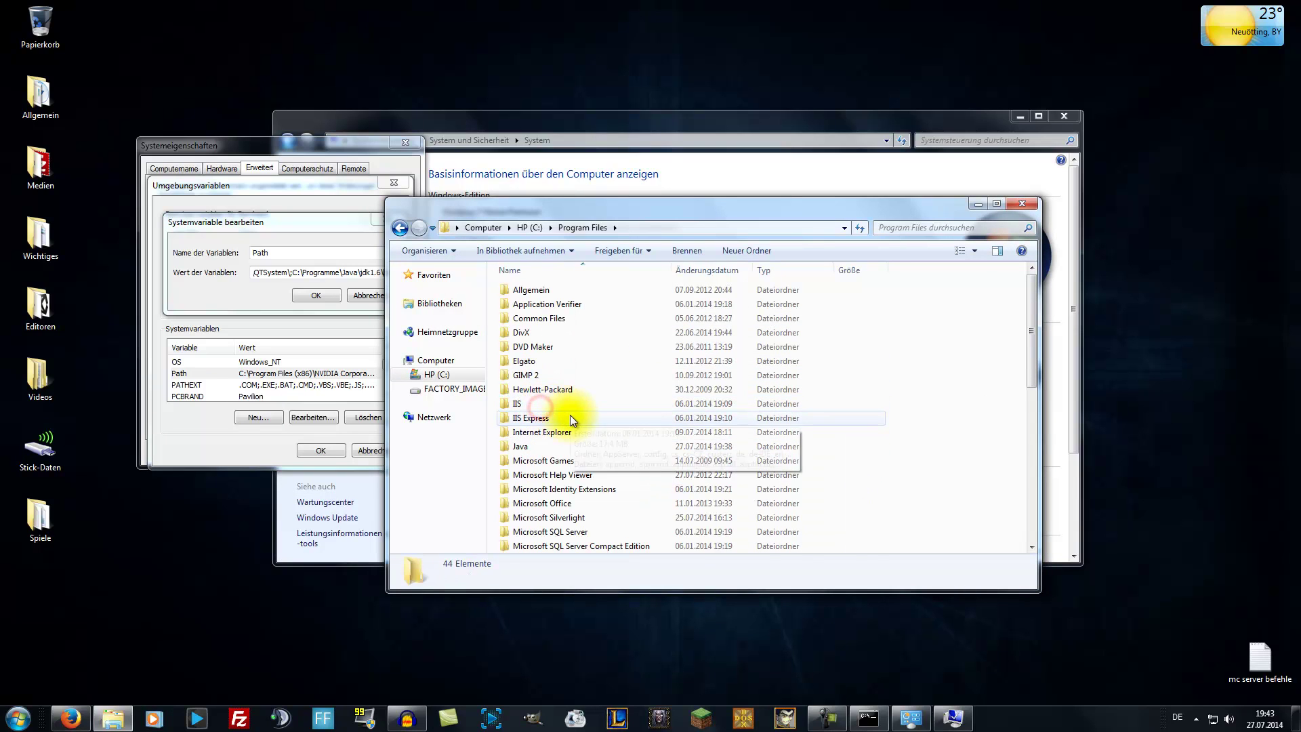
double_click(575, 444)
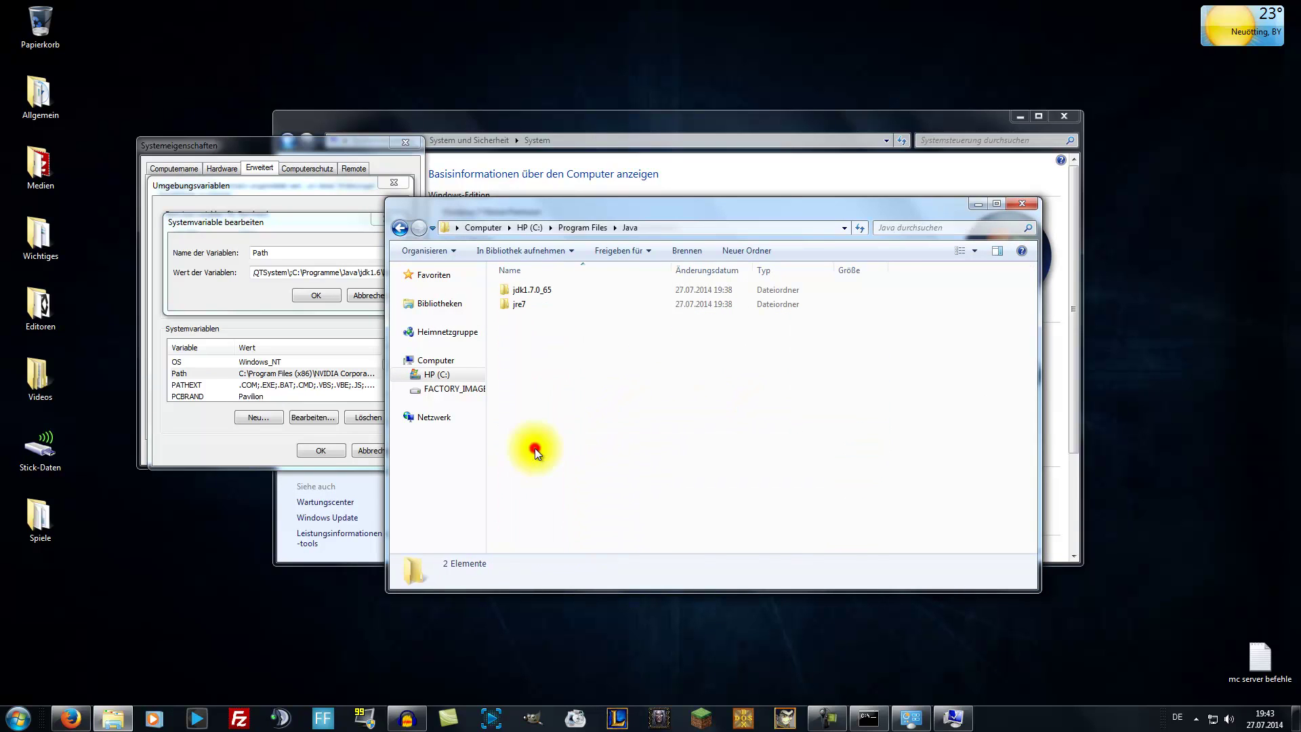
click(538, 290)
double_click(538, 290)
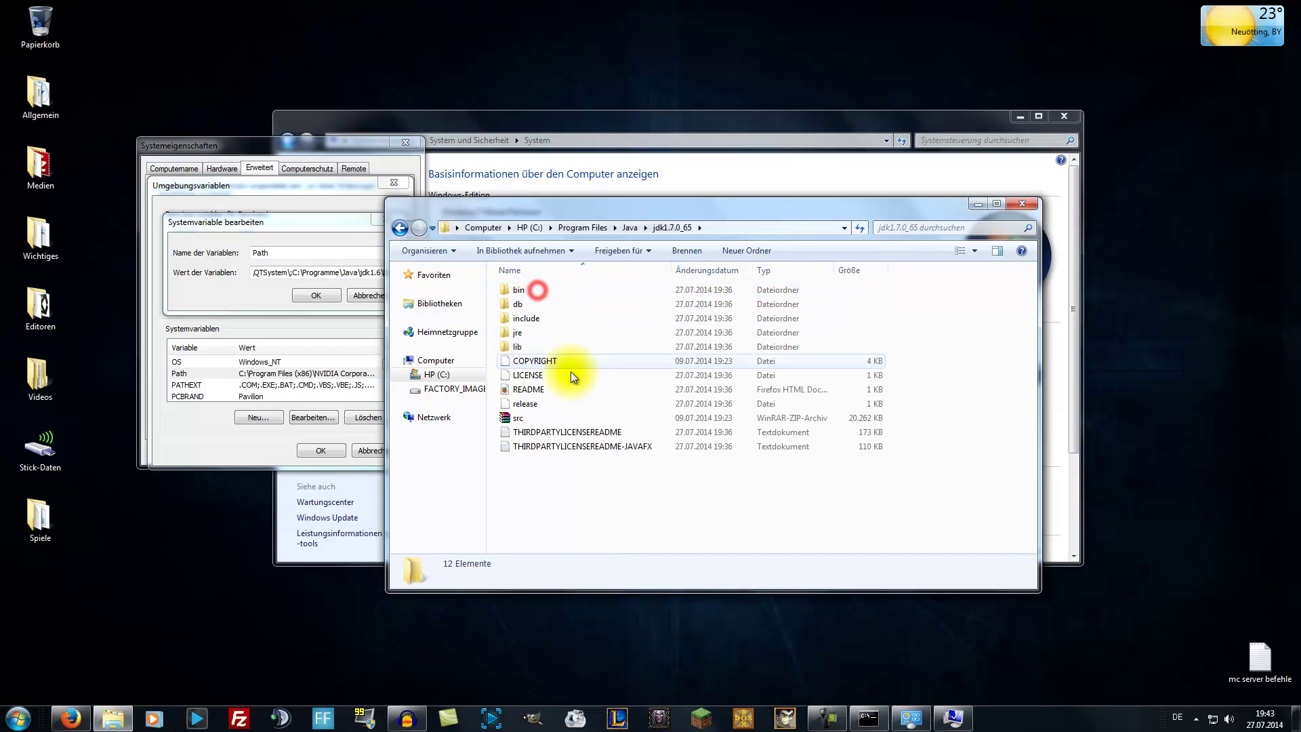
click(399, 227)
click(678, 228)
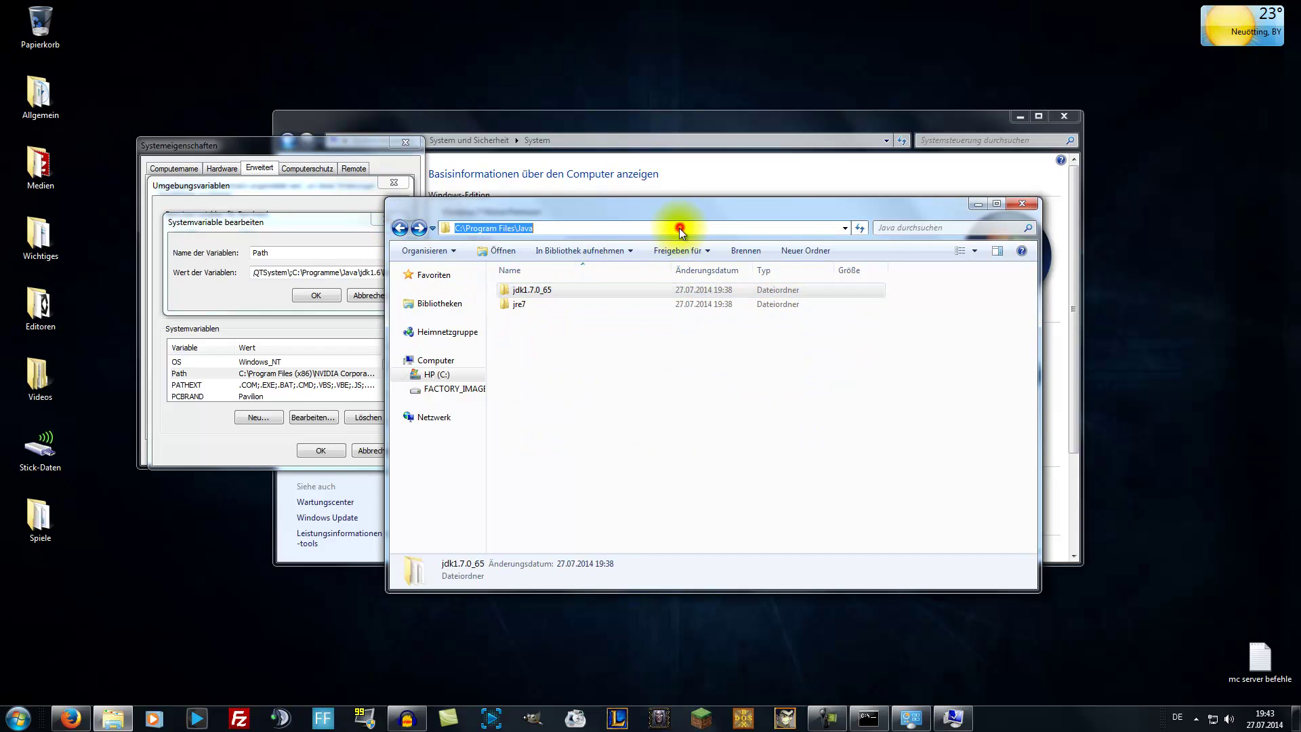
double_click(567, 289)
click(721, 230)
key(ctrl+c)
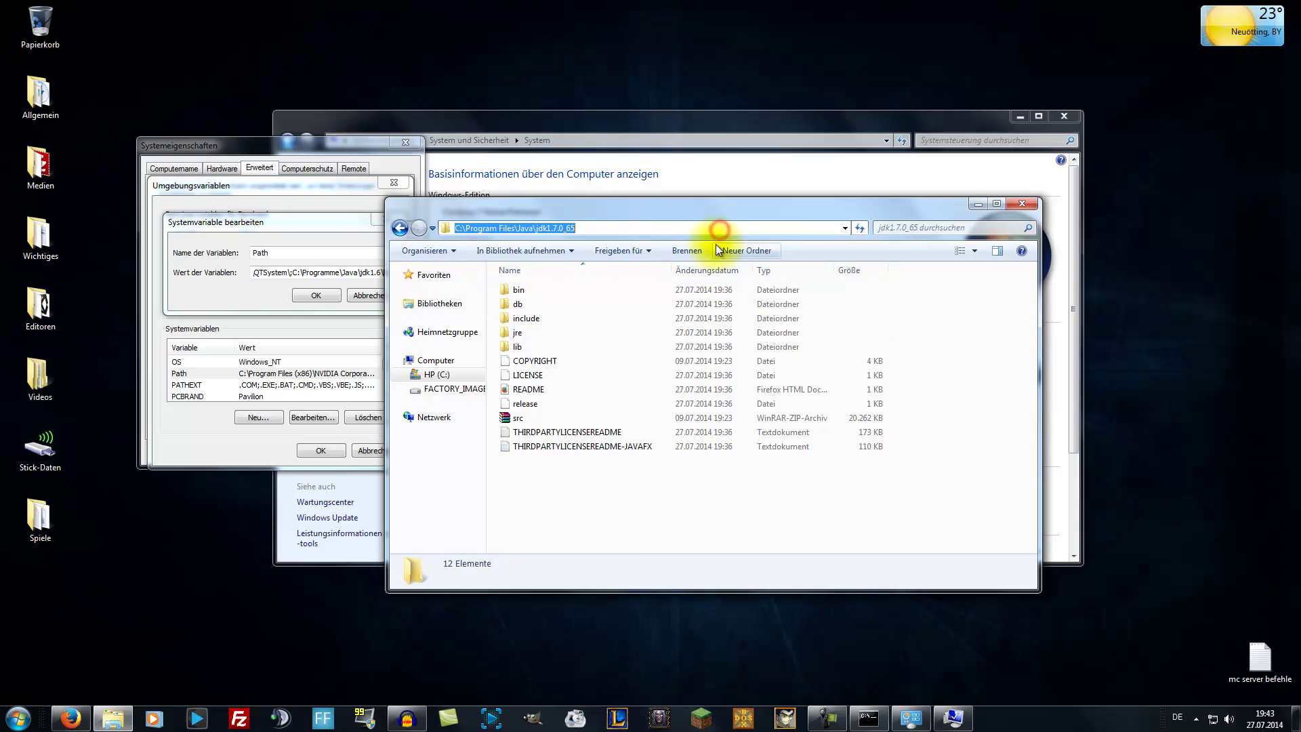
Correct the appended JDK entry in Path to C:\Program Files\Java\jdk1.7.0_65\bin using the copied path, and save the variable.
click(263, 225)
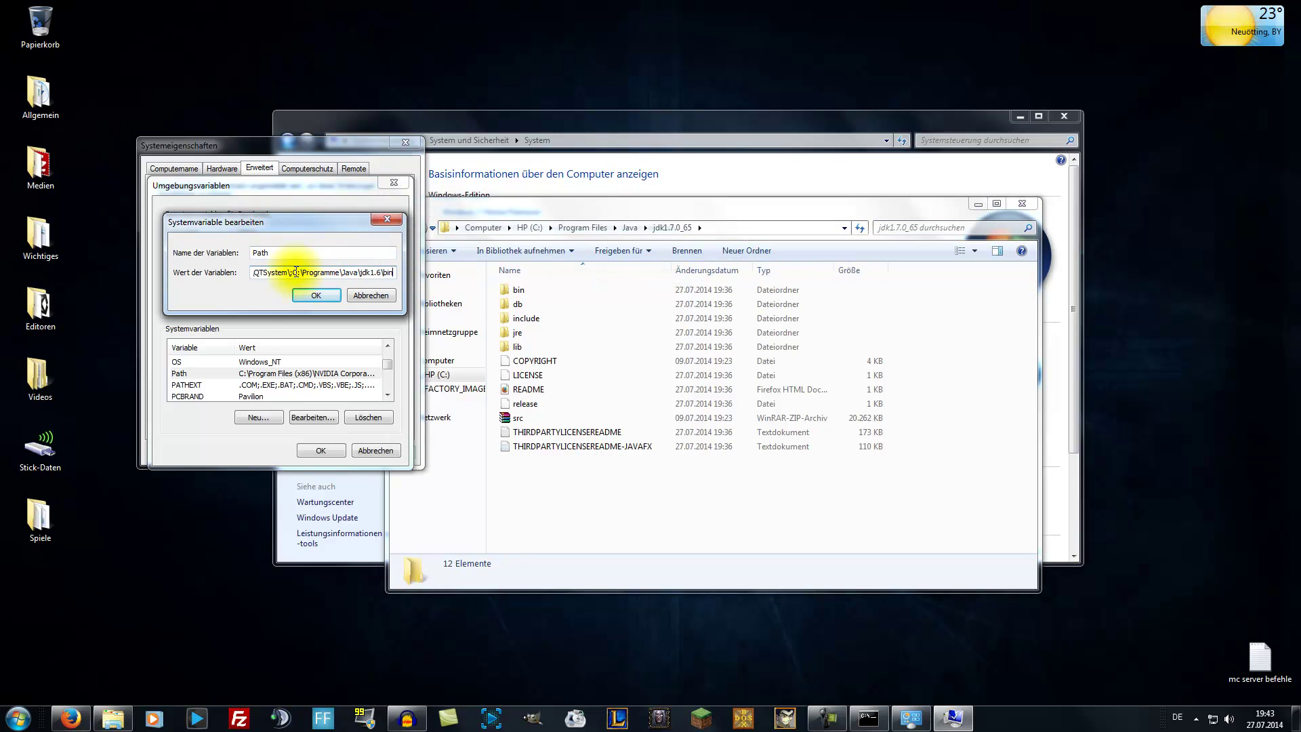
drag(292, 273, 384, 275)
key(ctrl+v)
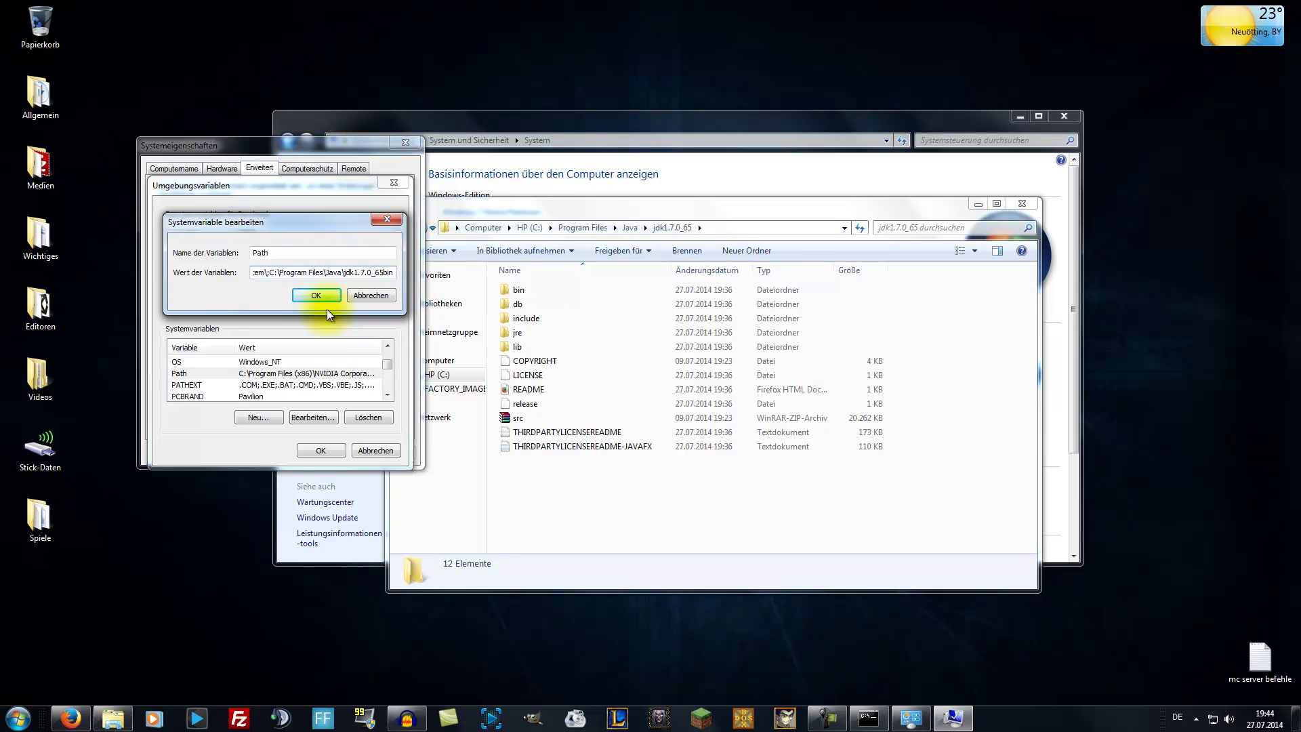
text(\)
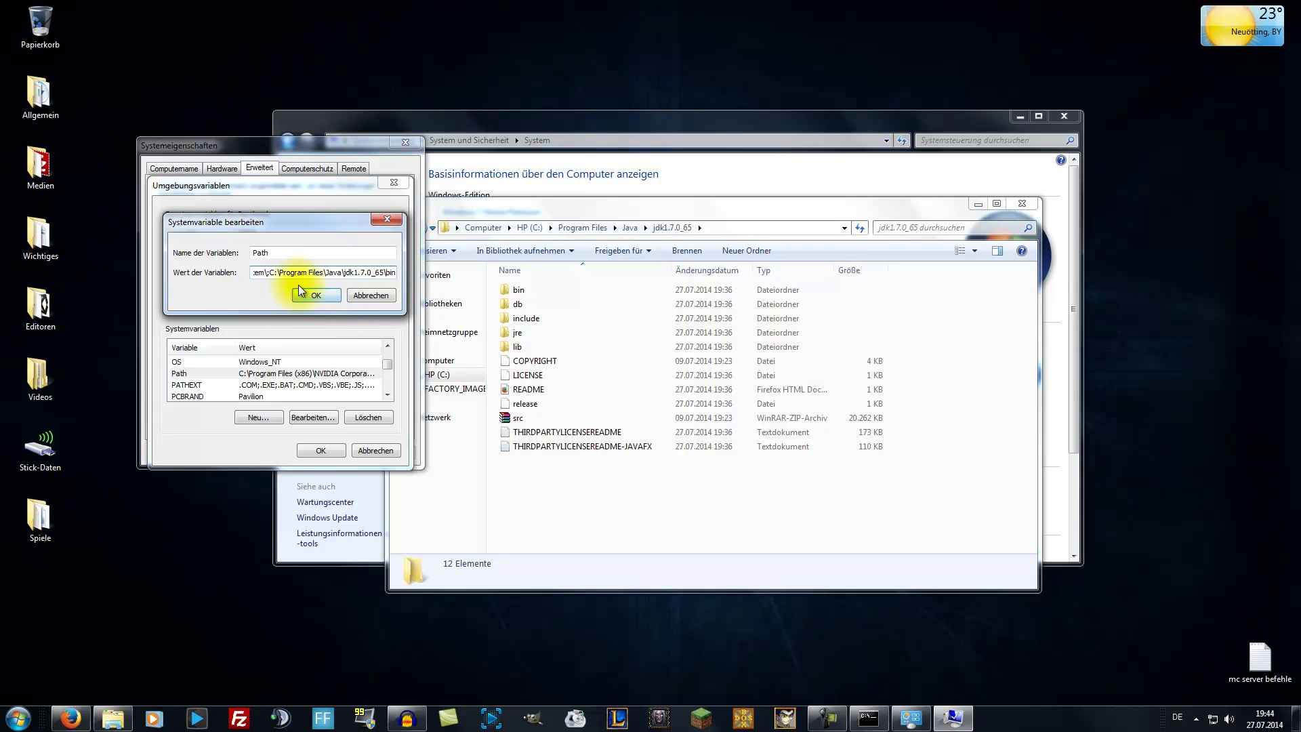
click(314, 298)
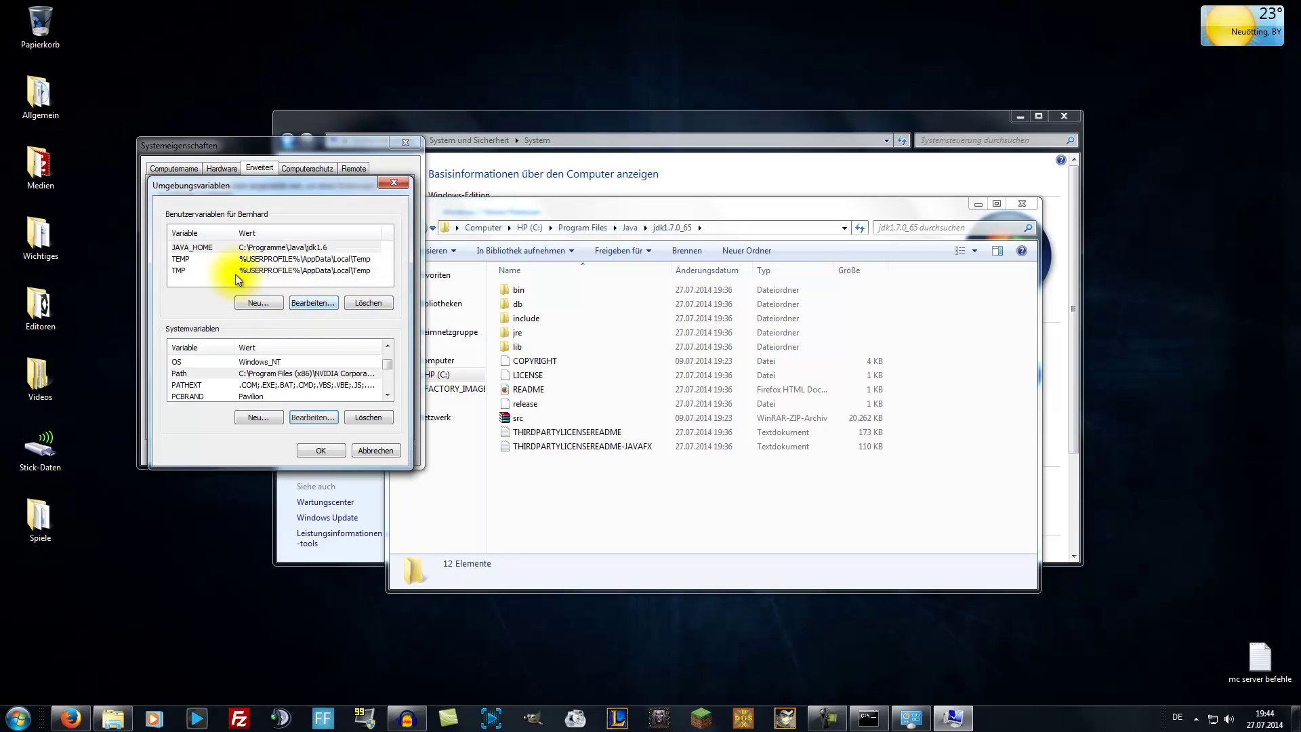
Set the user variable JAVA_HOME to C:\Program Files\Java\jdk1.7.0_65 and apply the environment variables.
double_click(265, 247)
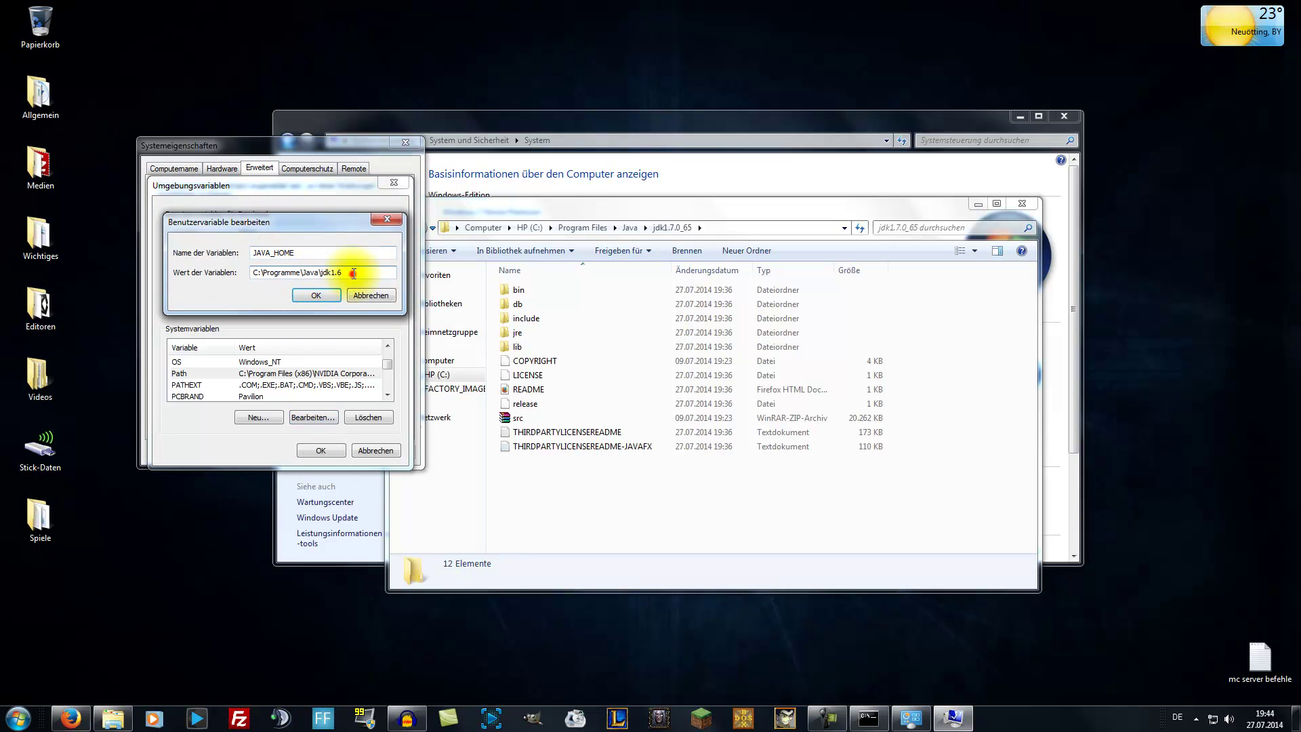
key(ctrl+v)
click(317, 297)
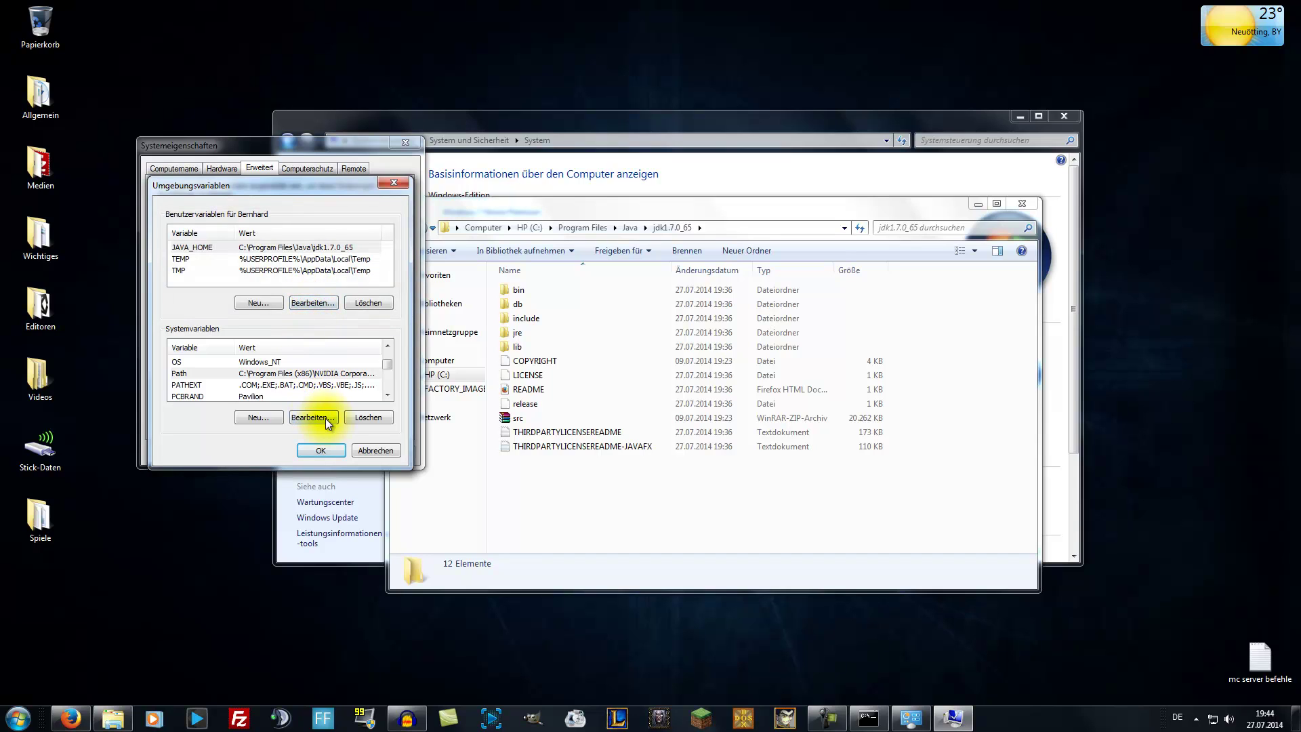
click(335, 453)
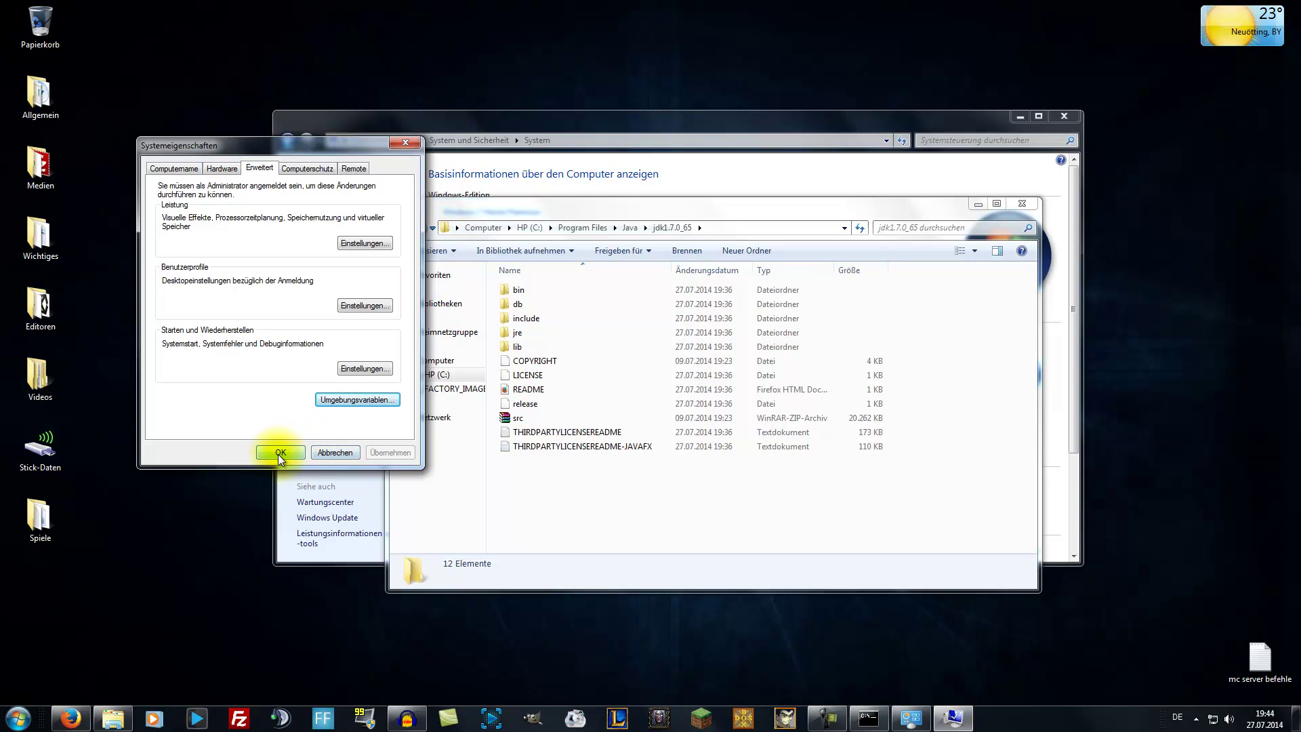
Confirm the system properties and close the Explorer, System and old command prompt windows.
click(1022, 203)
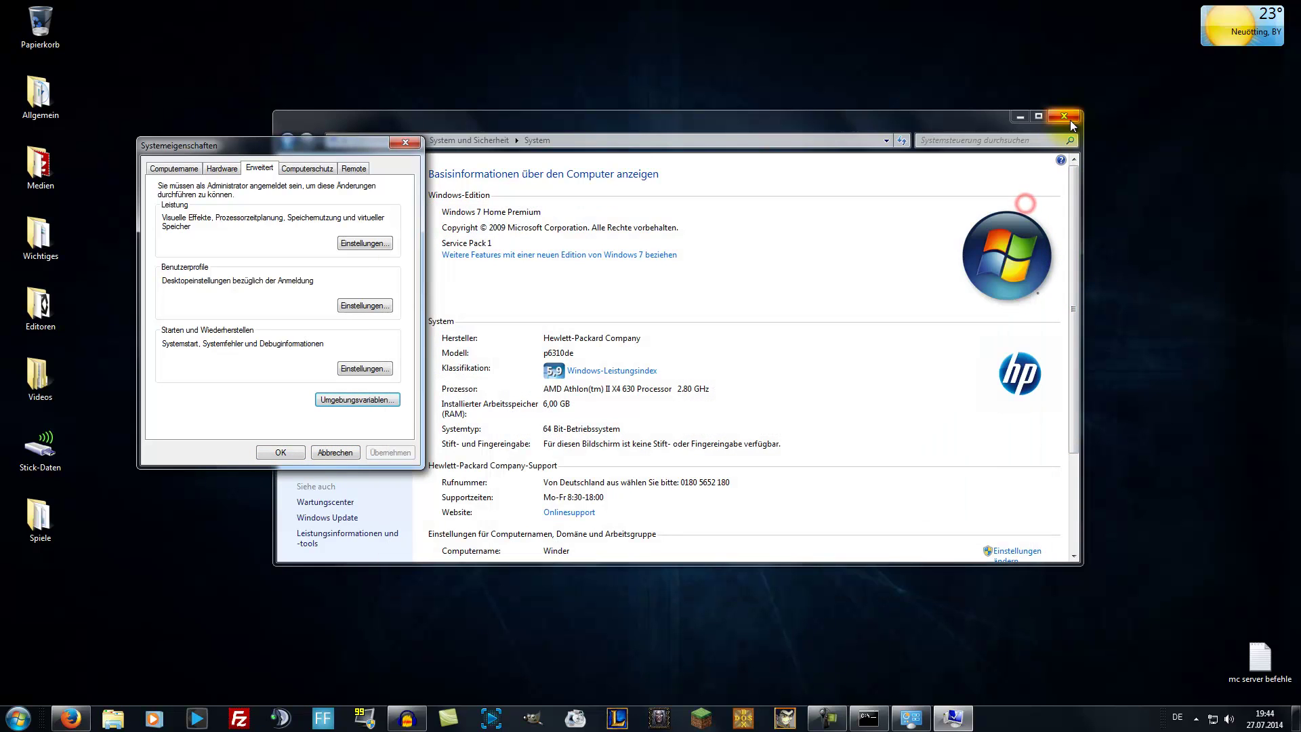
click(1064, 117)
click(279, 452)
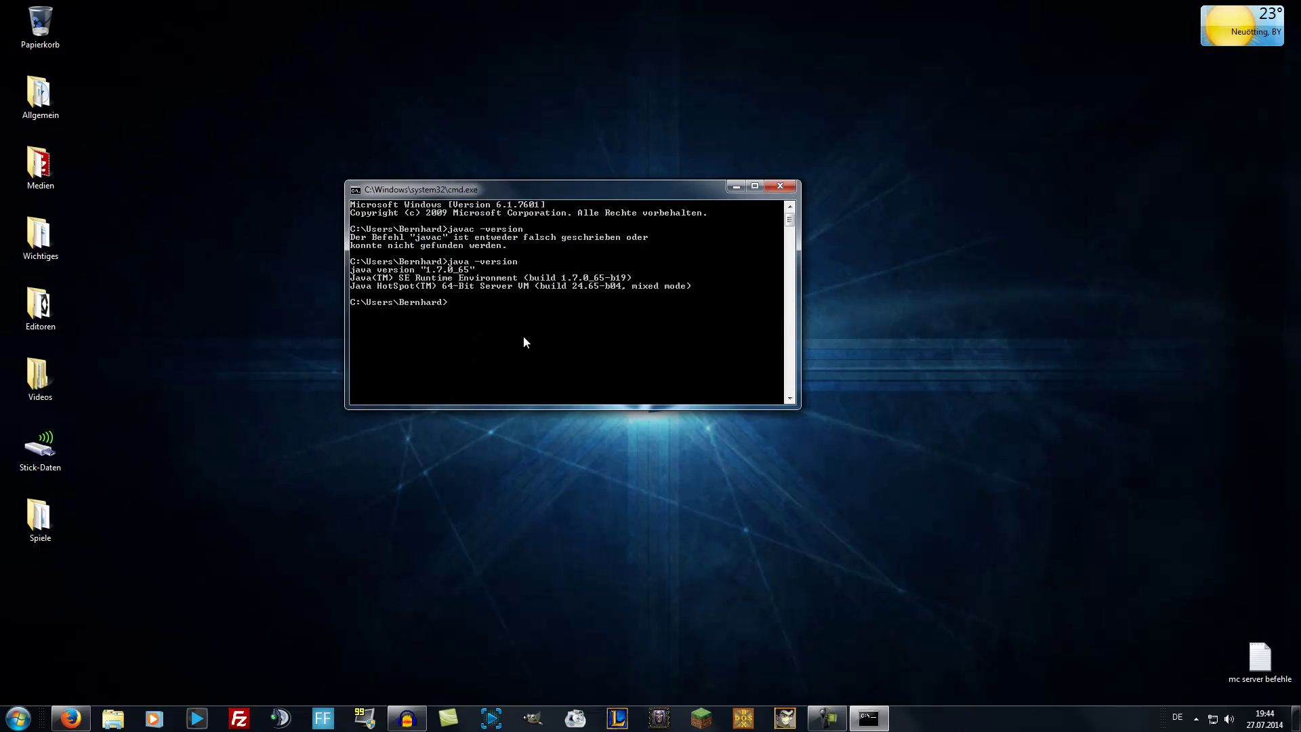
click(780, 186)
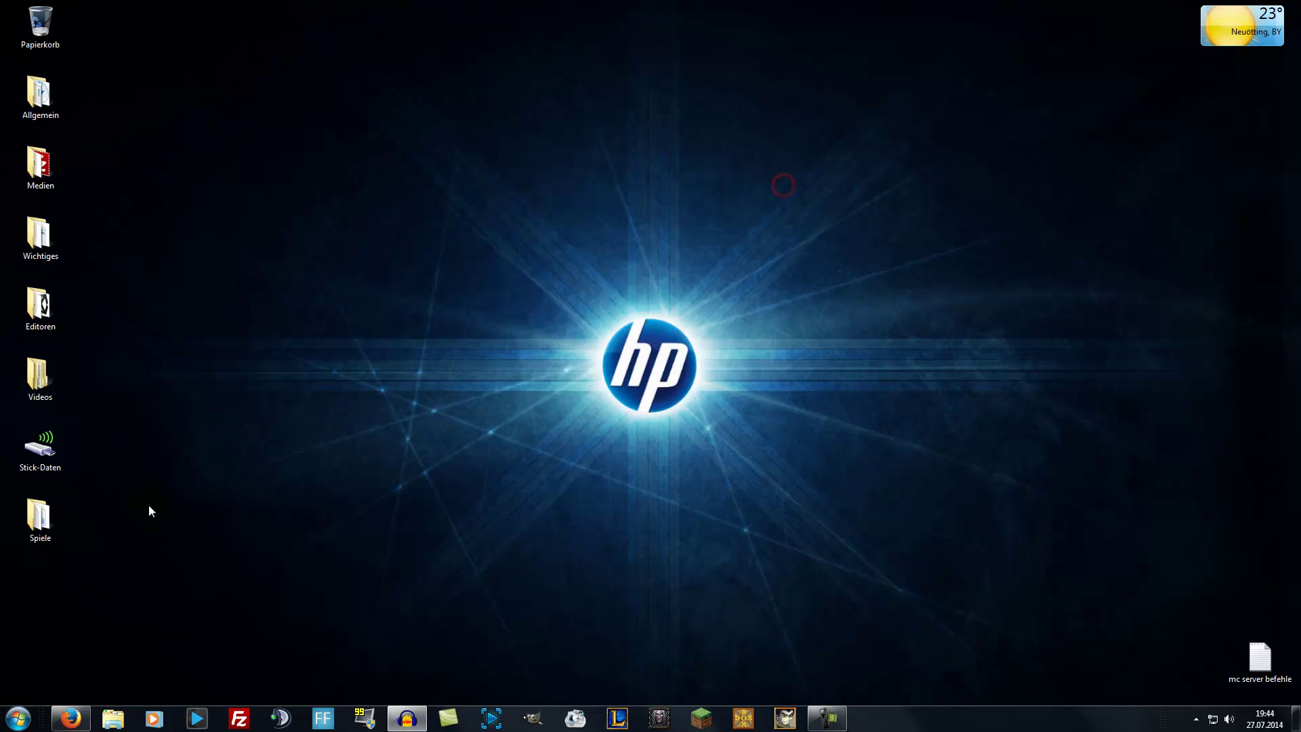
Check java -version and javac -version in a new command prompt, then close it.
click(18, 718)
click(63, 555)
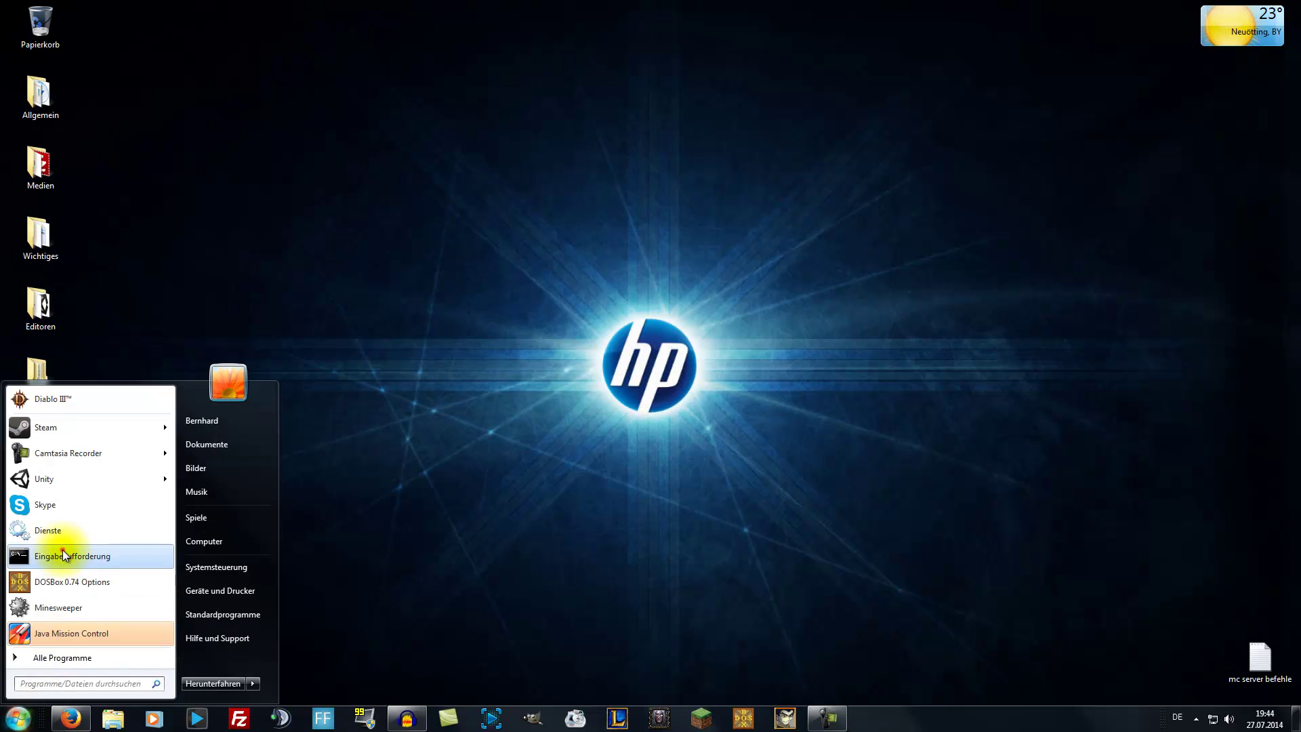
drag(358, 165, 619, 223)
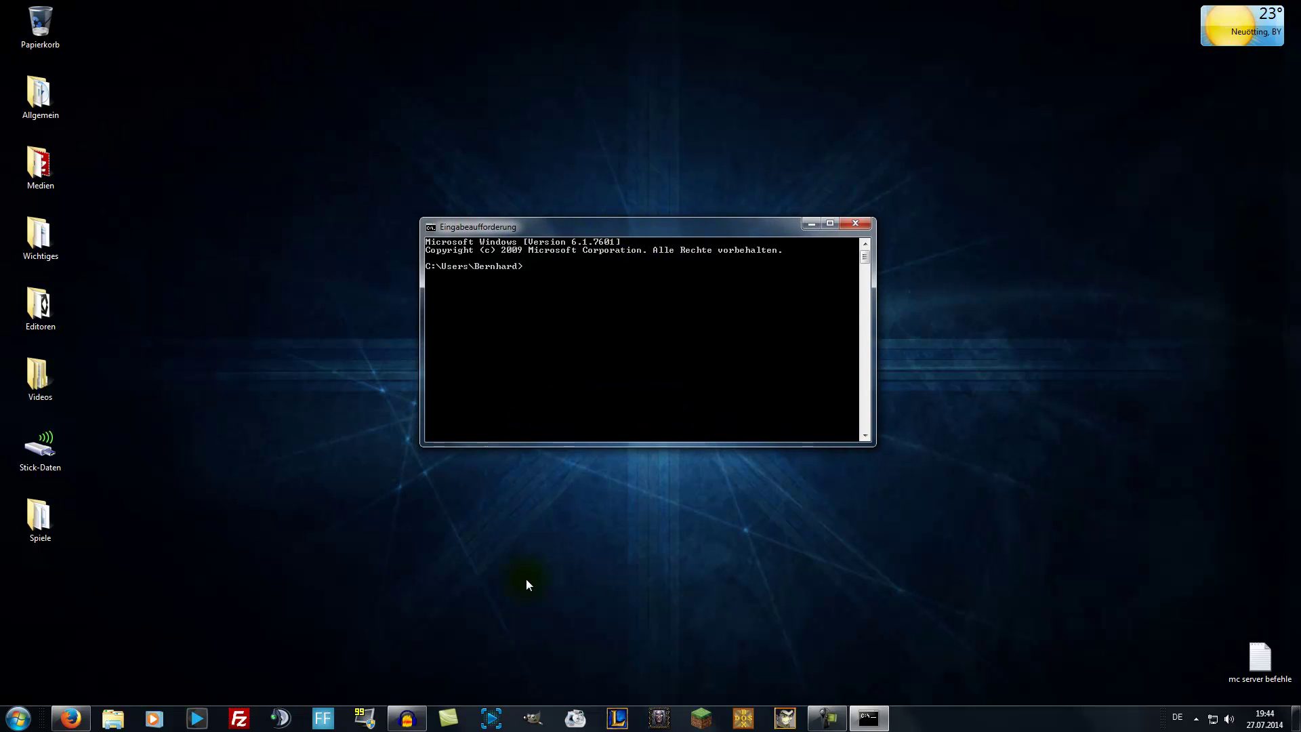
text(java -version)
key(Return)
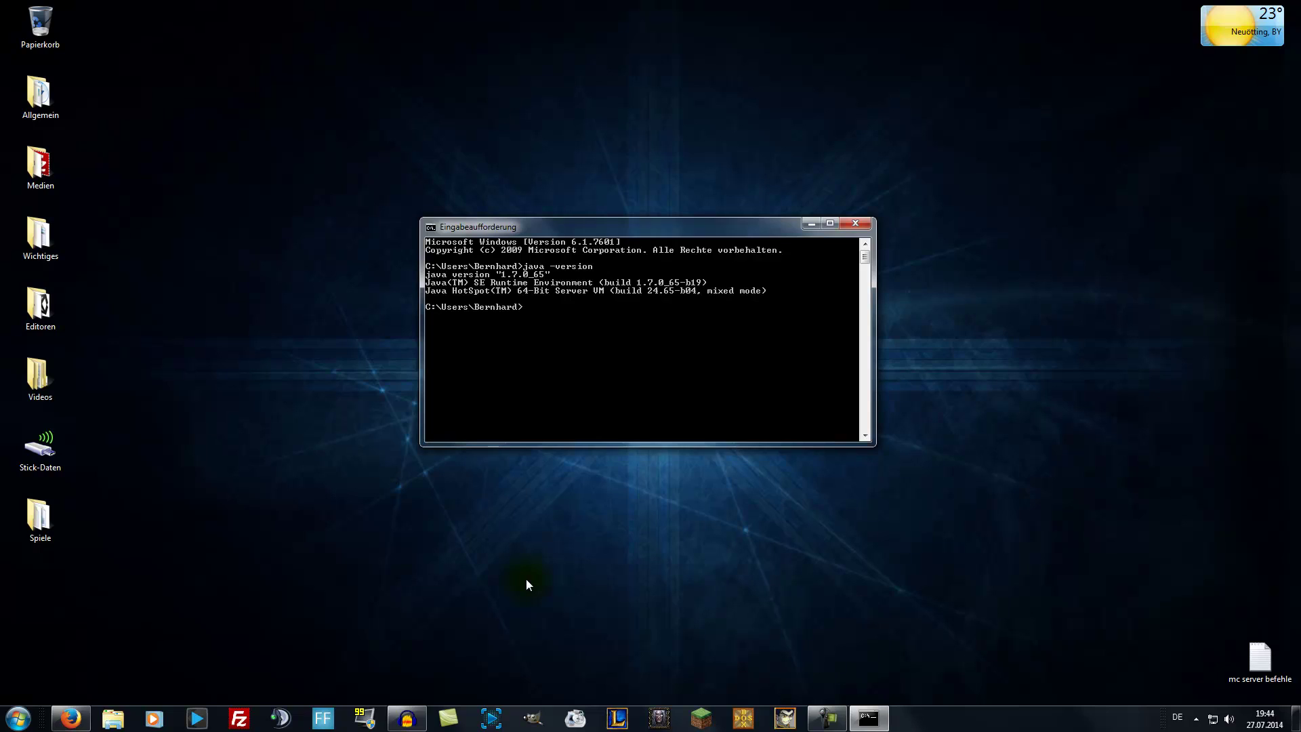
text(javac -version)
key(Return)
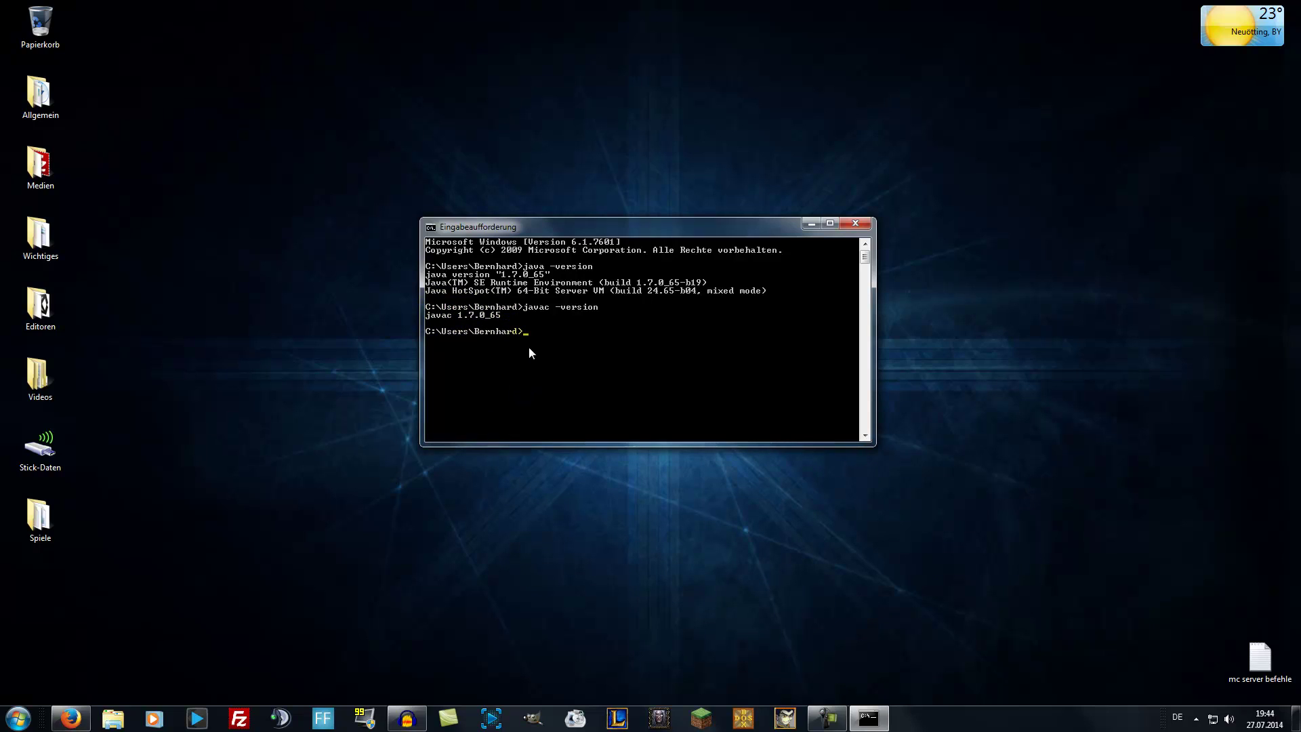
click(856, 225)
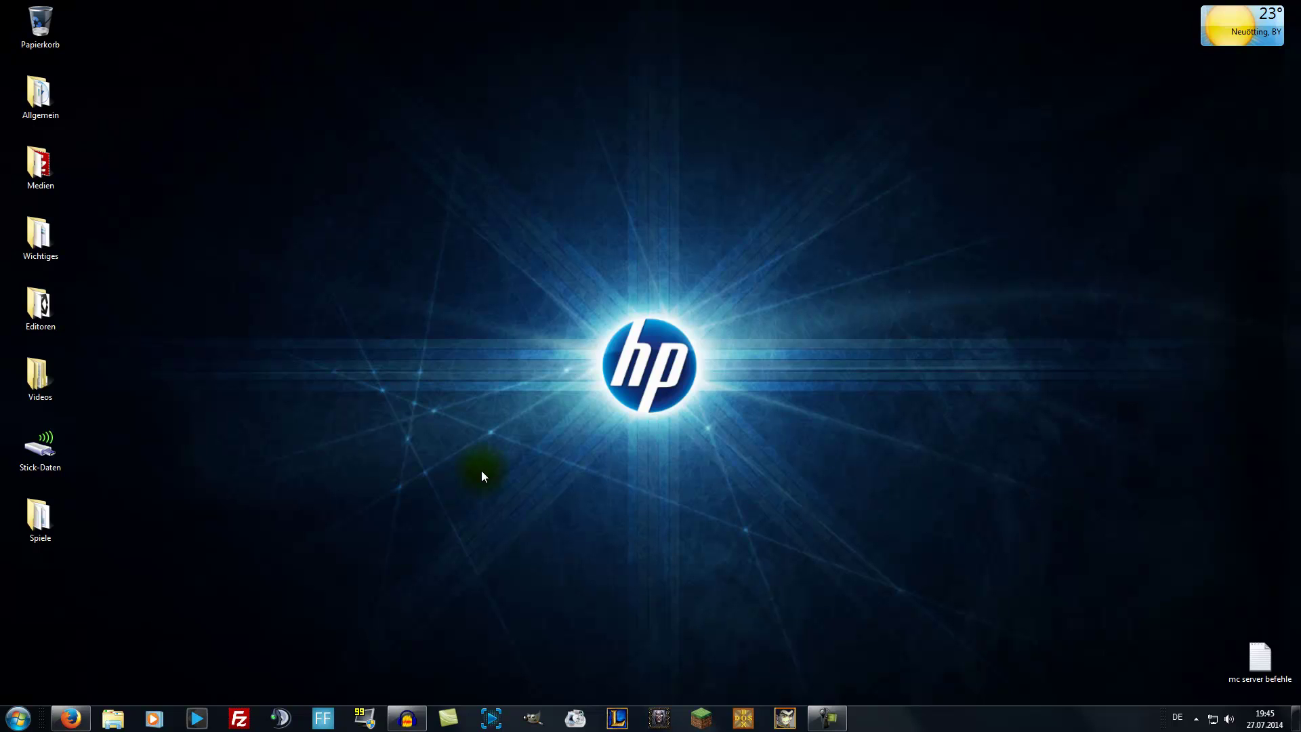
click(71, 718)
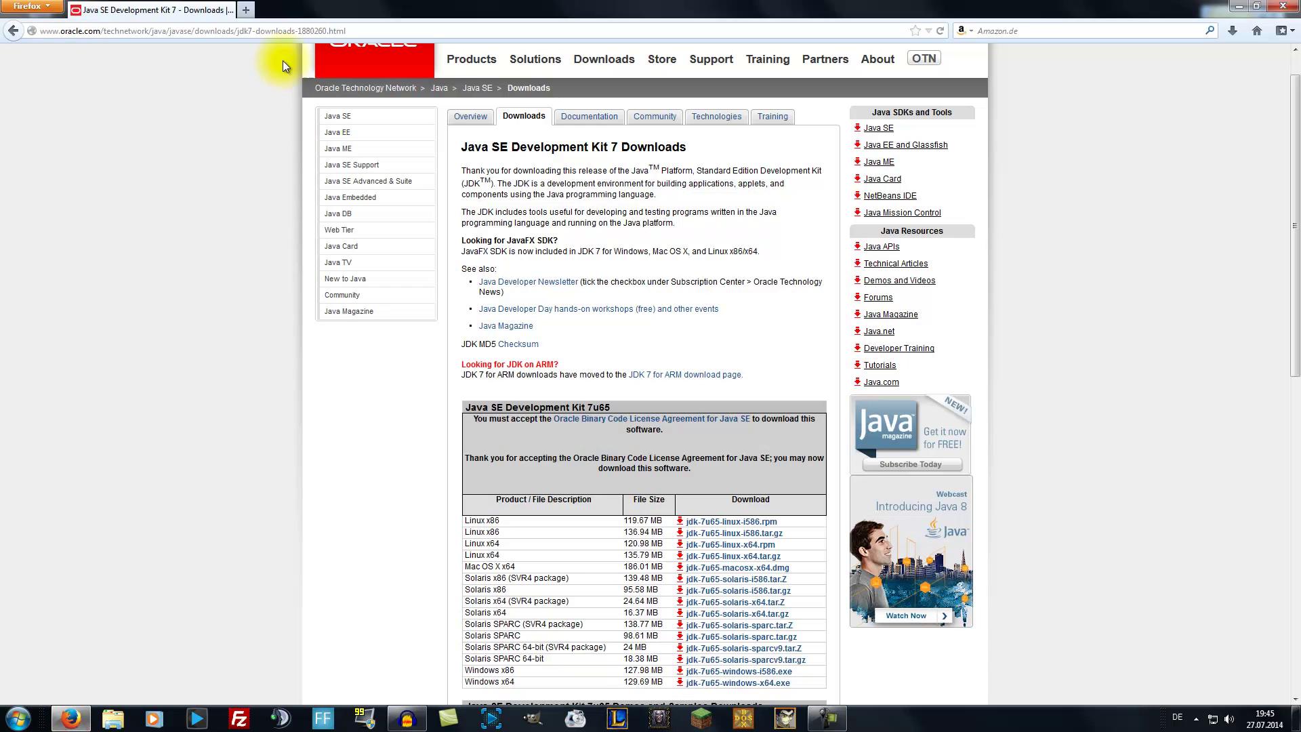
click(367, 33)
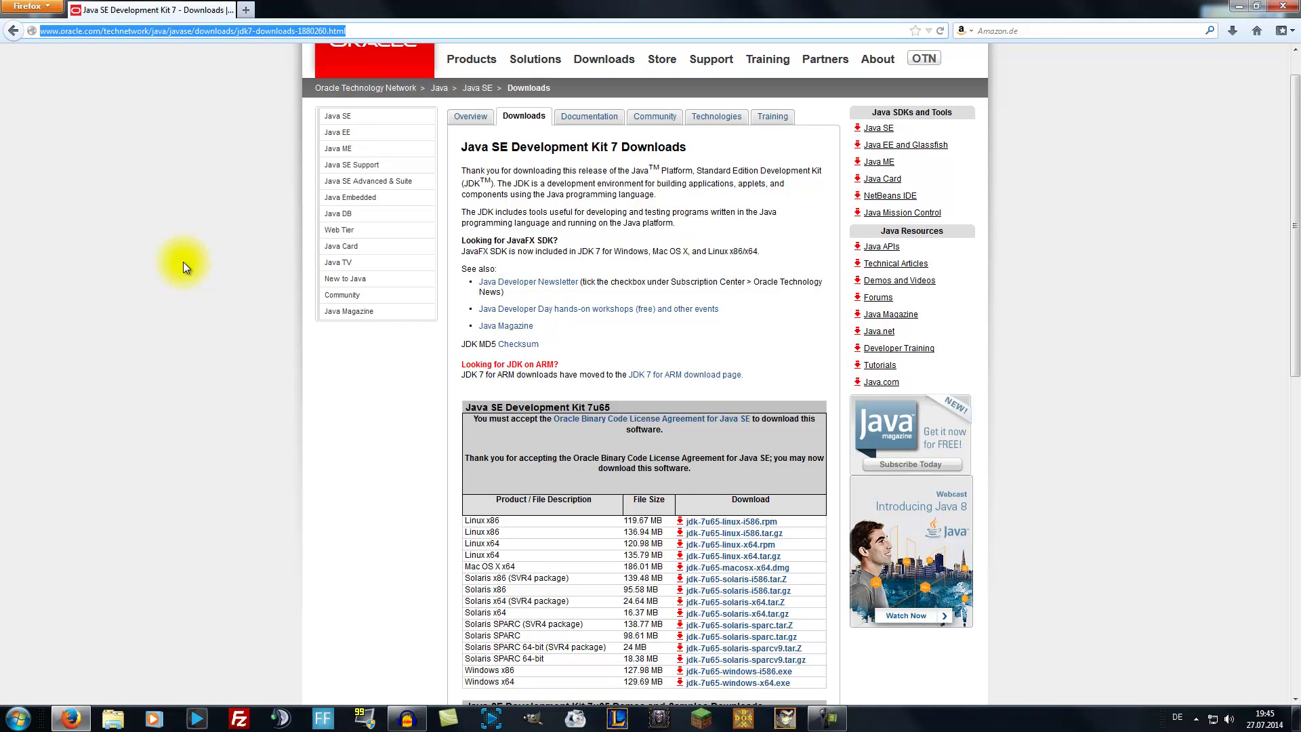
text(htt)
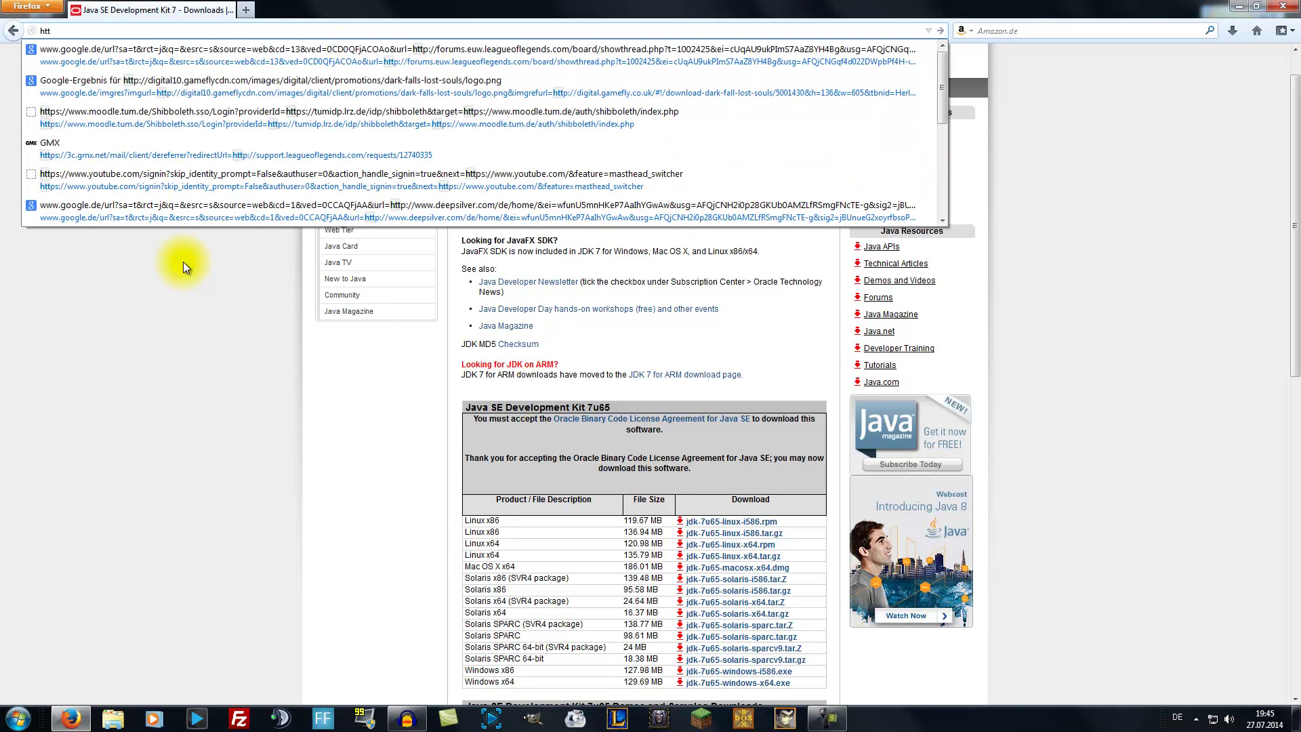
text(p://)
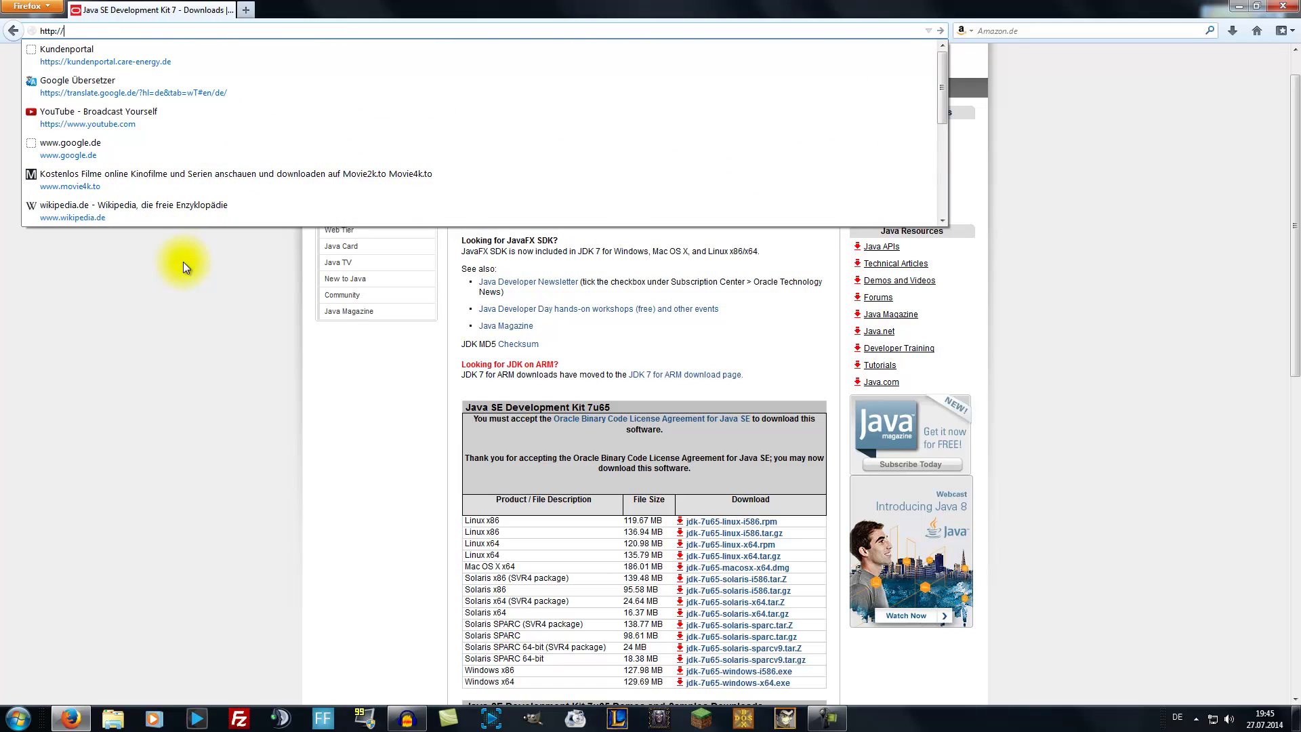
text(www.)
text(ecli)
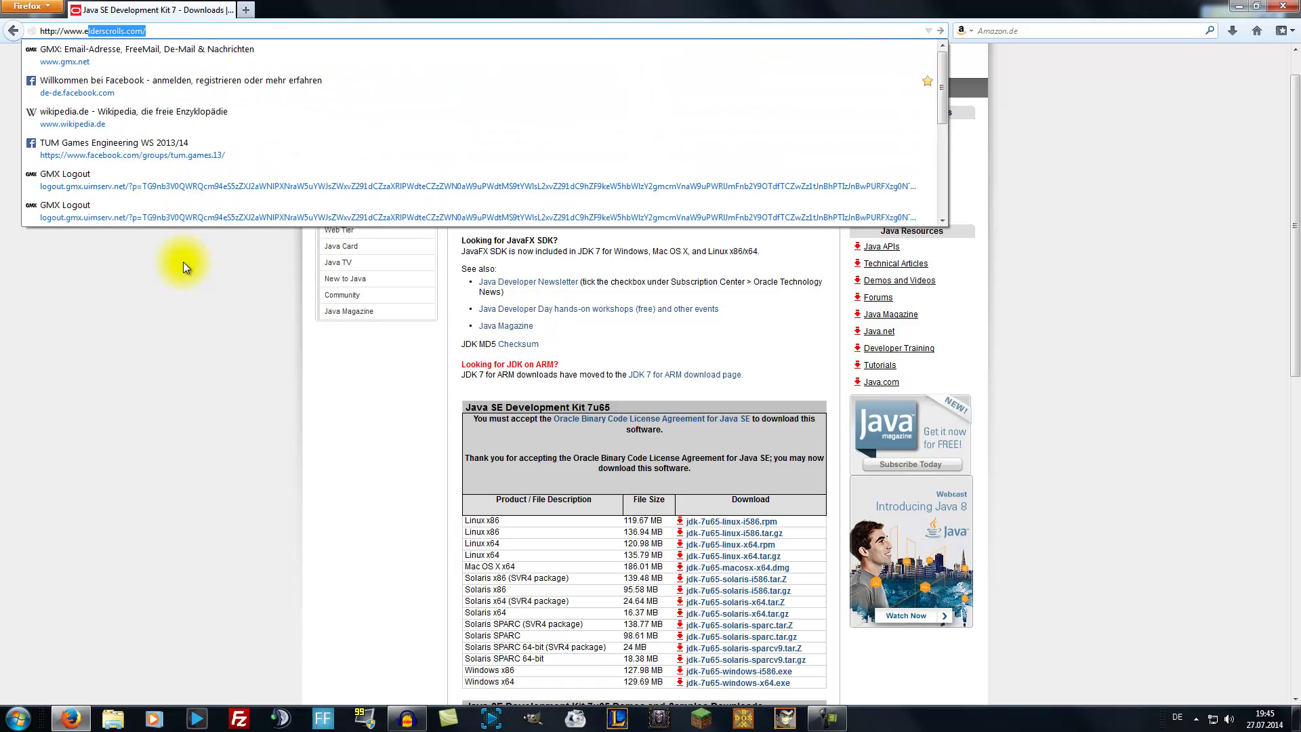
text(pse)
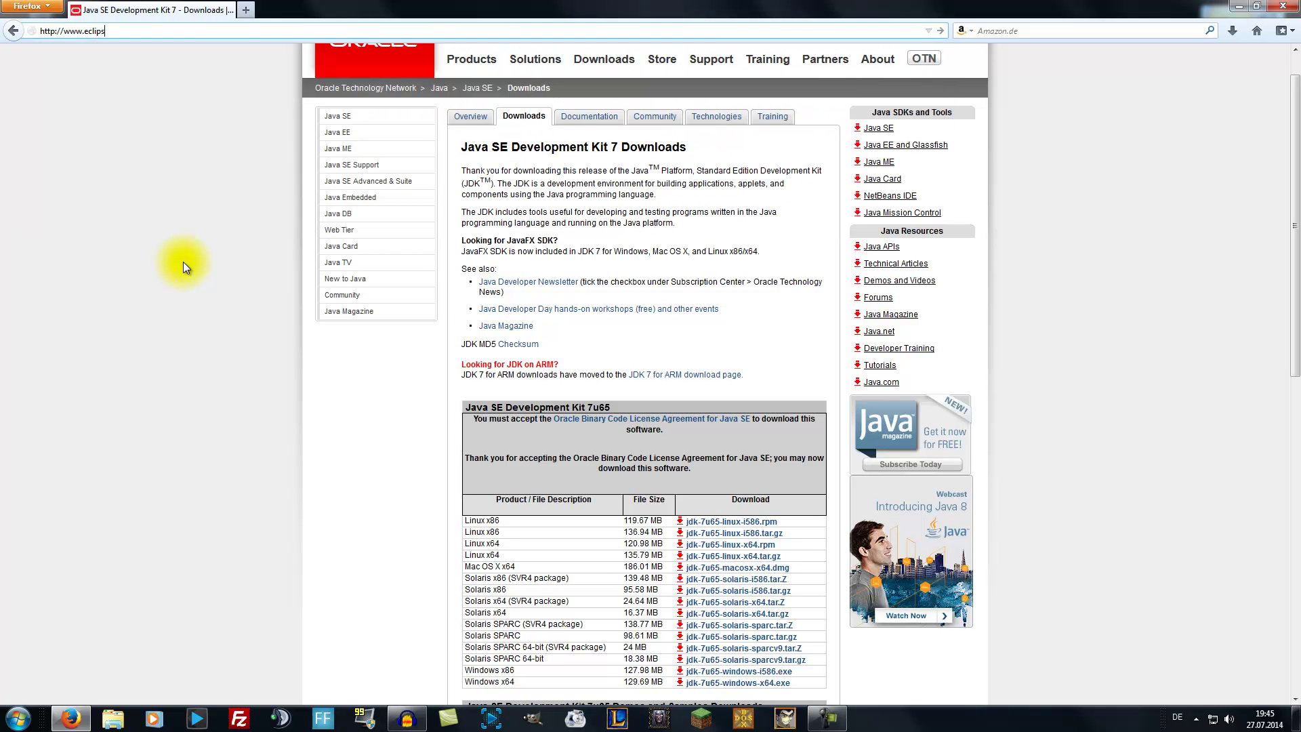
text(.org/downloads/)
key(Return)
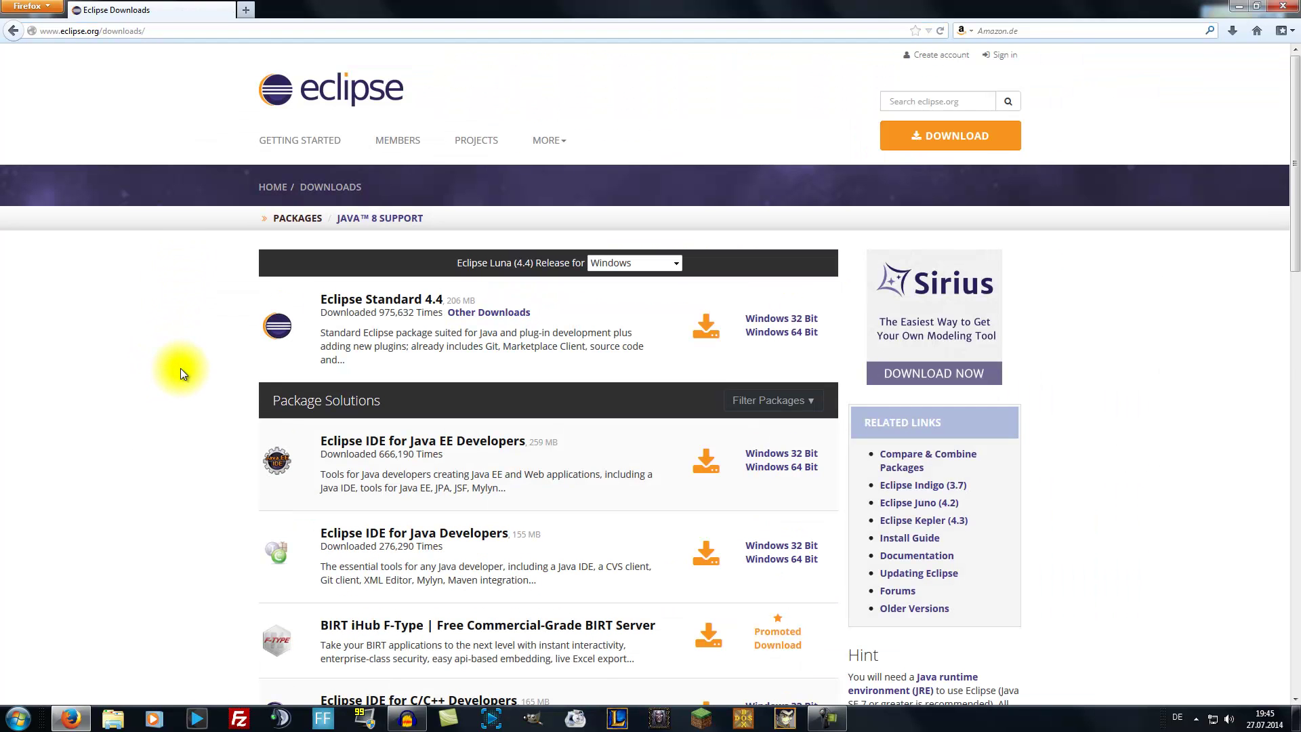
Look through the Eclipse packages and choose the Windows 64 Bit download of Eclipse Standard 4.4.
scroll(205, 392, down, 2)
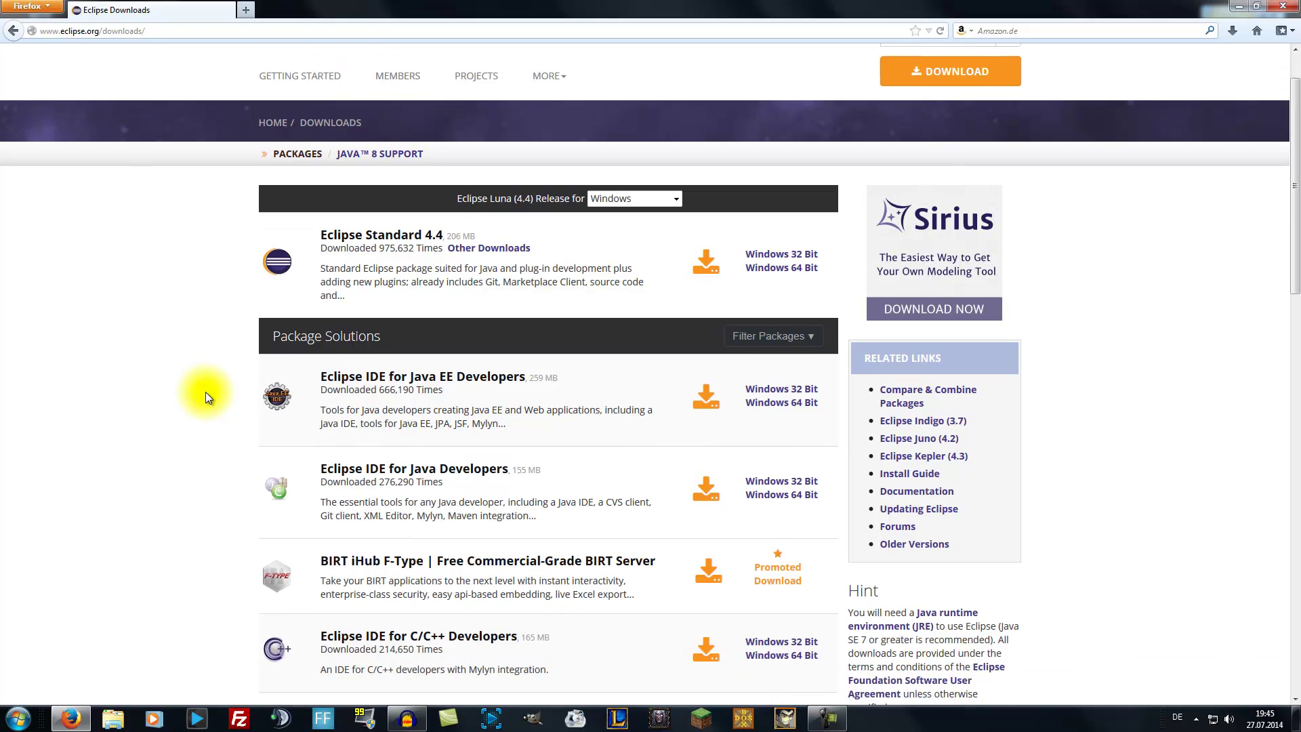
scroll(206, 392, up, 2)
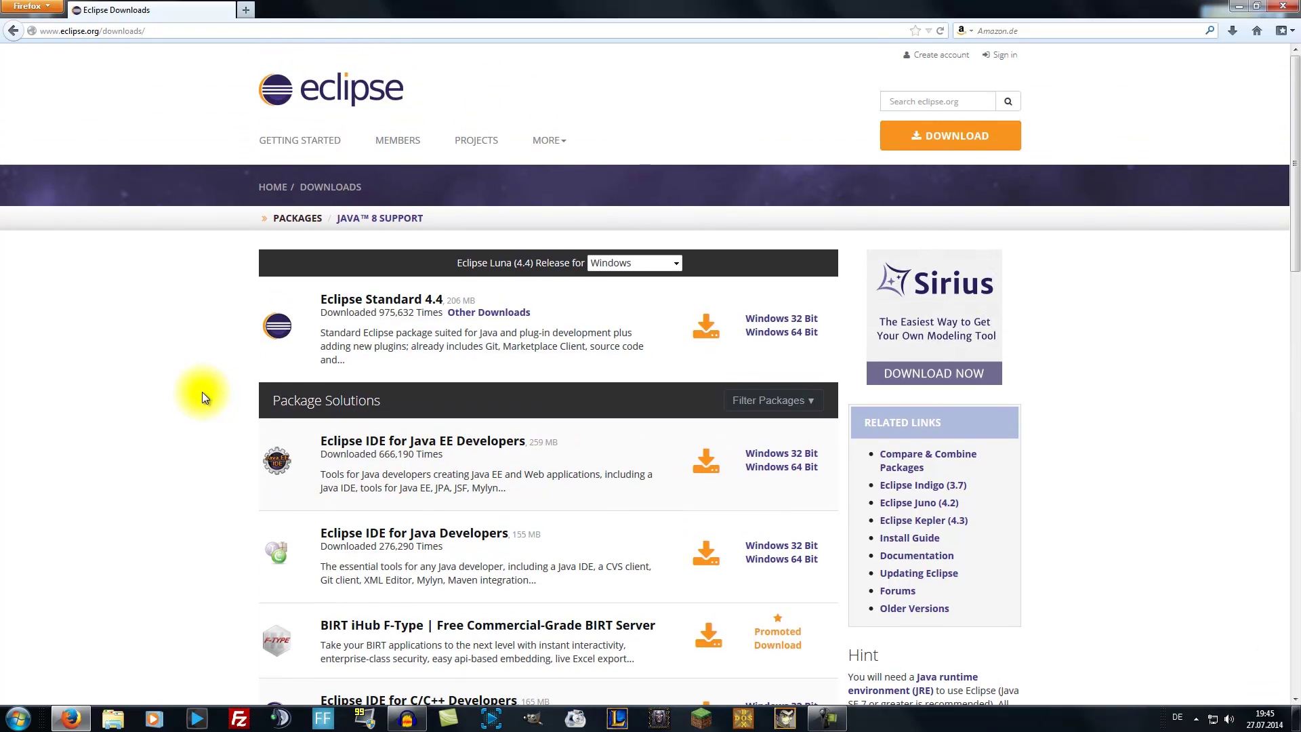
scroll(201, 389, down, 5)
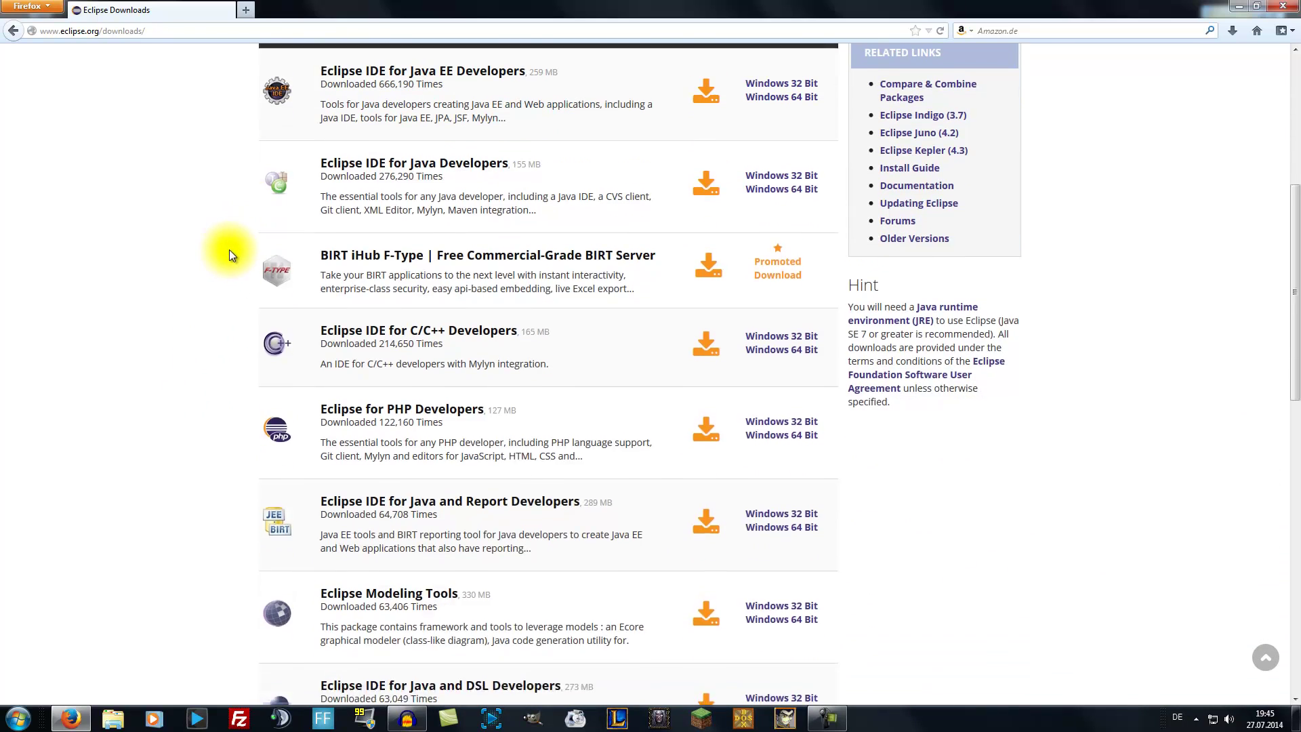
scroll(224, 261, down, 4)
scroll(221, 263, up, 9)
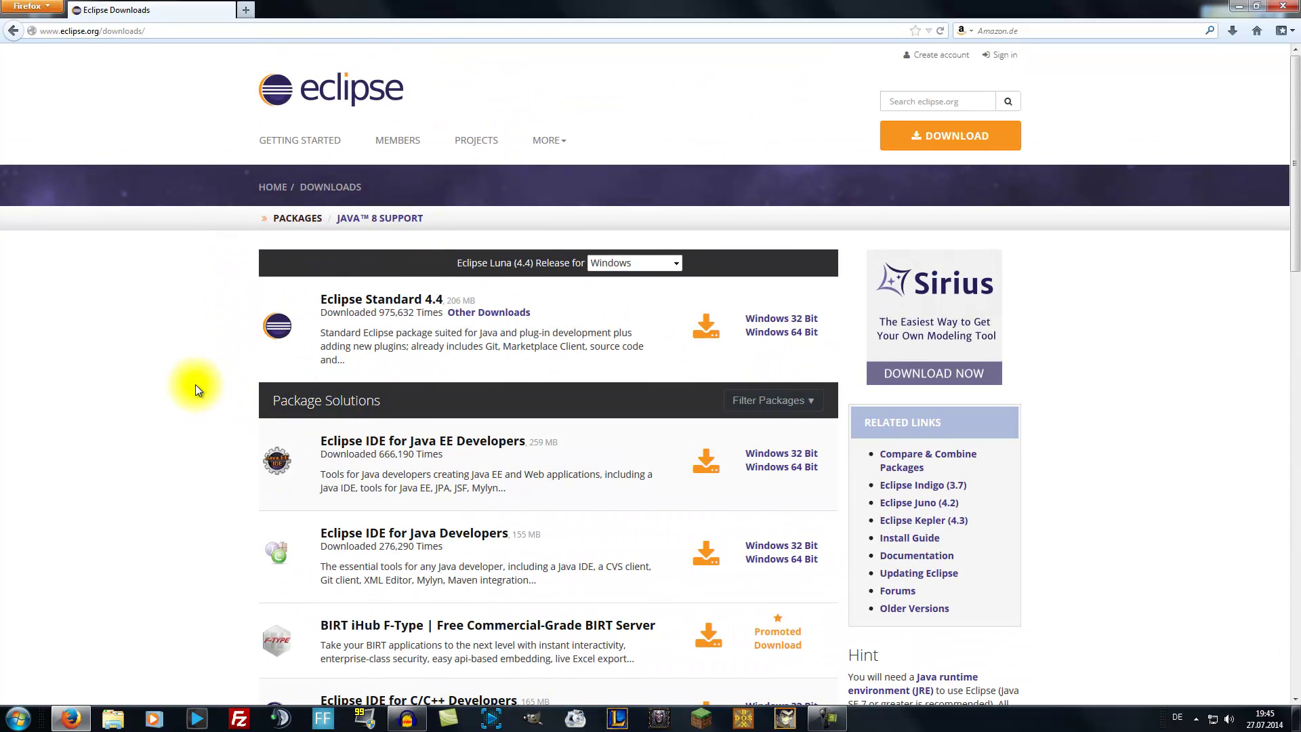
click(675, 263)
click(675, 263)
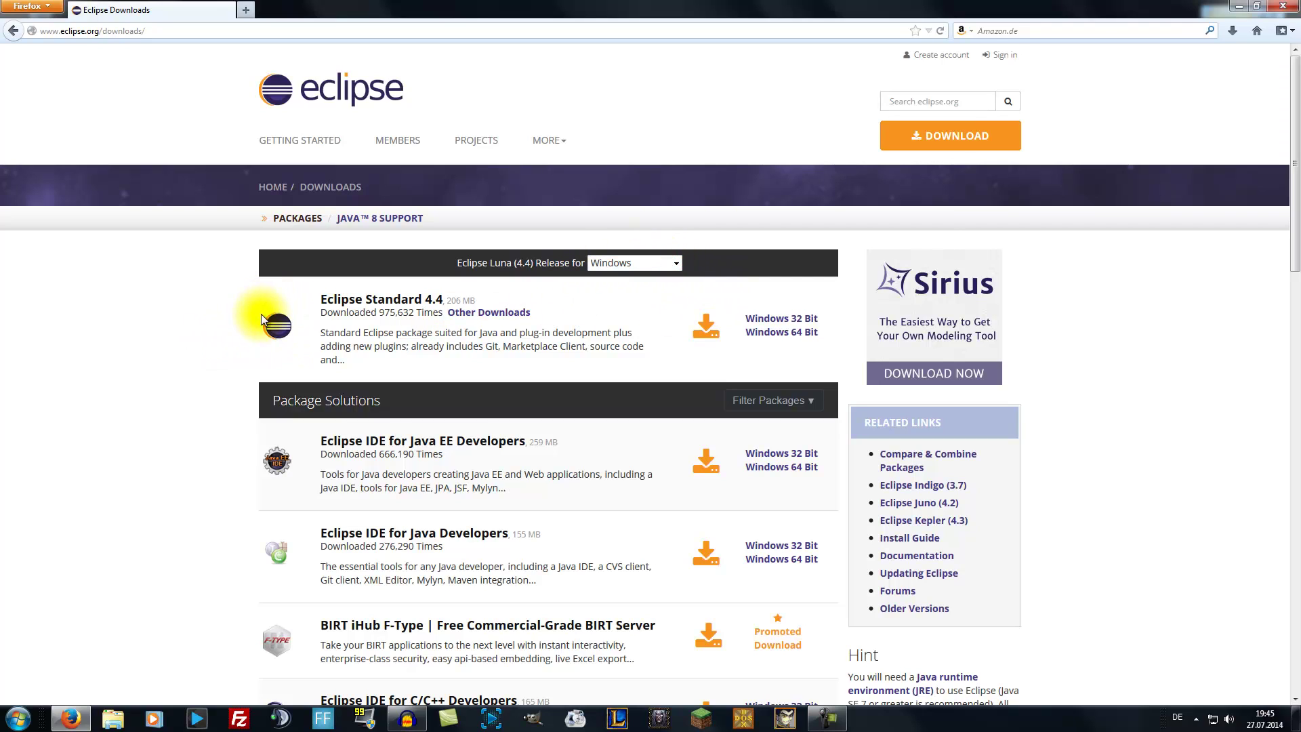
click(771, 334)
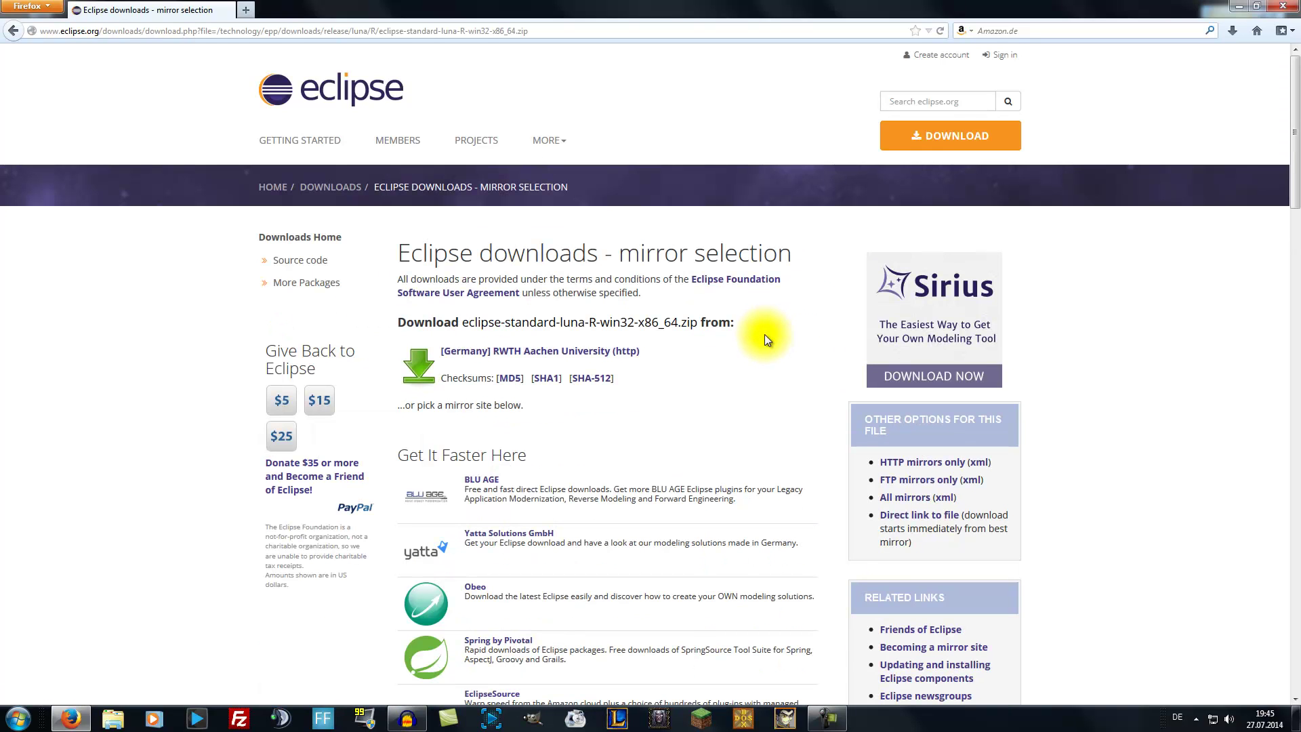
Download eclipse-standard-luna-R-win32-x86_64.zip from the RWTH Aachen University mirror and save the file.
click(463, 353)
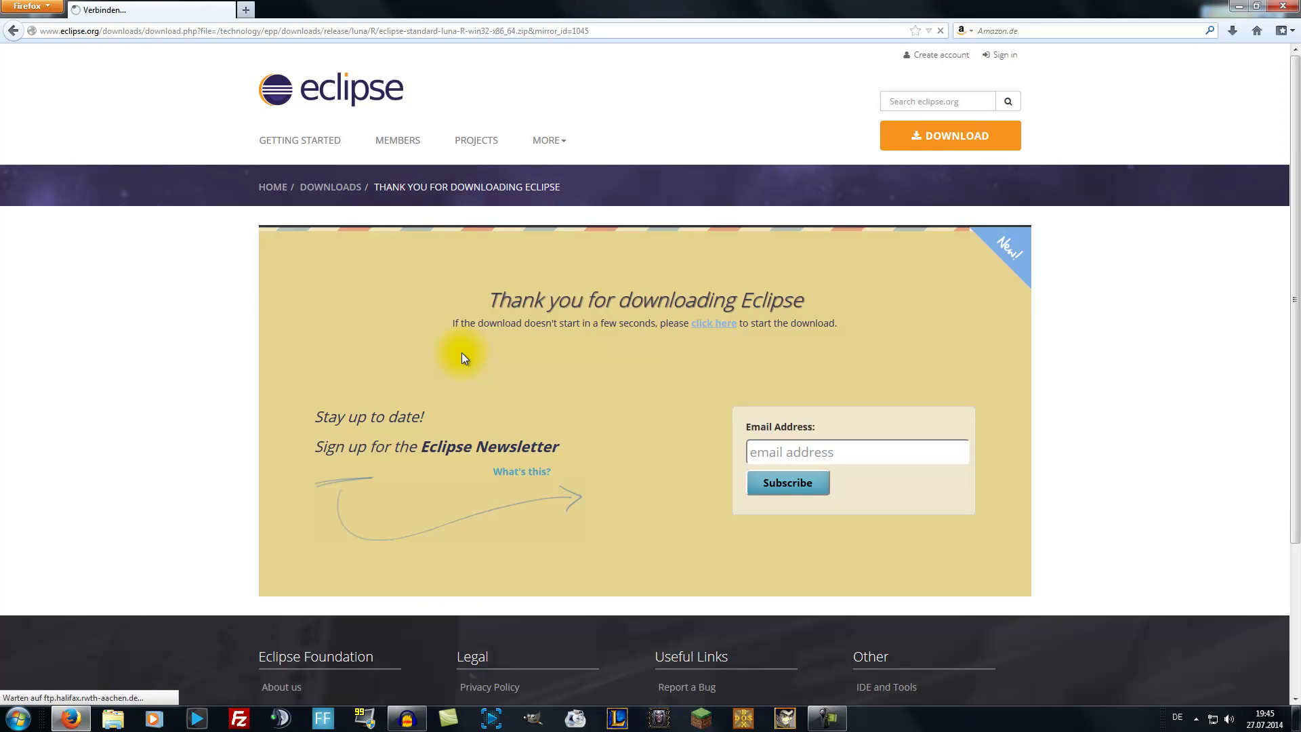
click(539, 388)
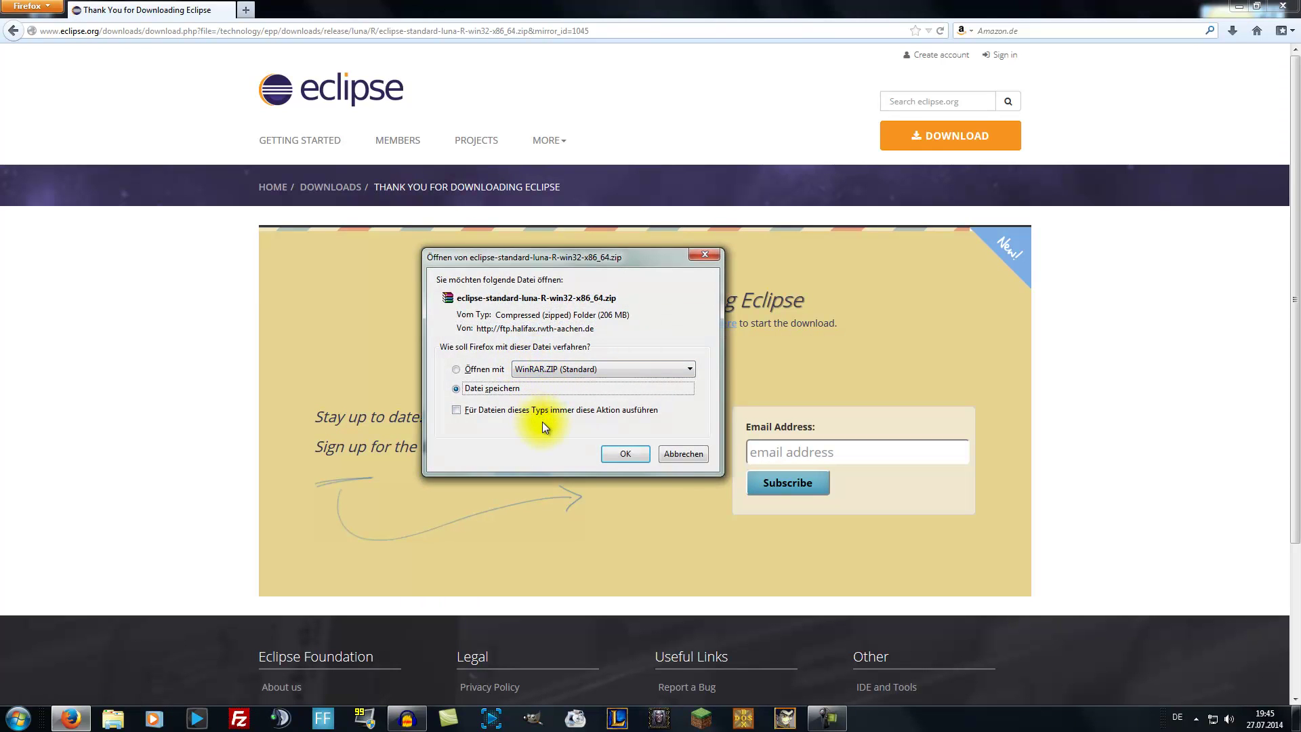
click(622, 456)
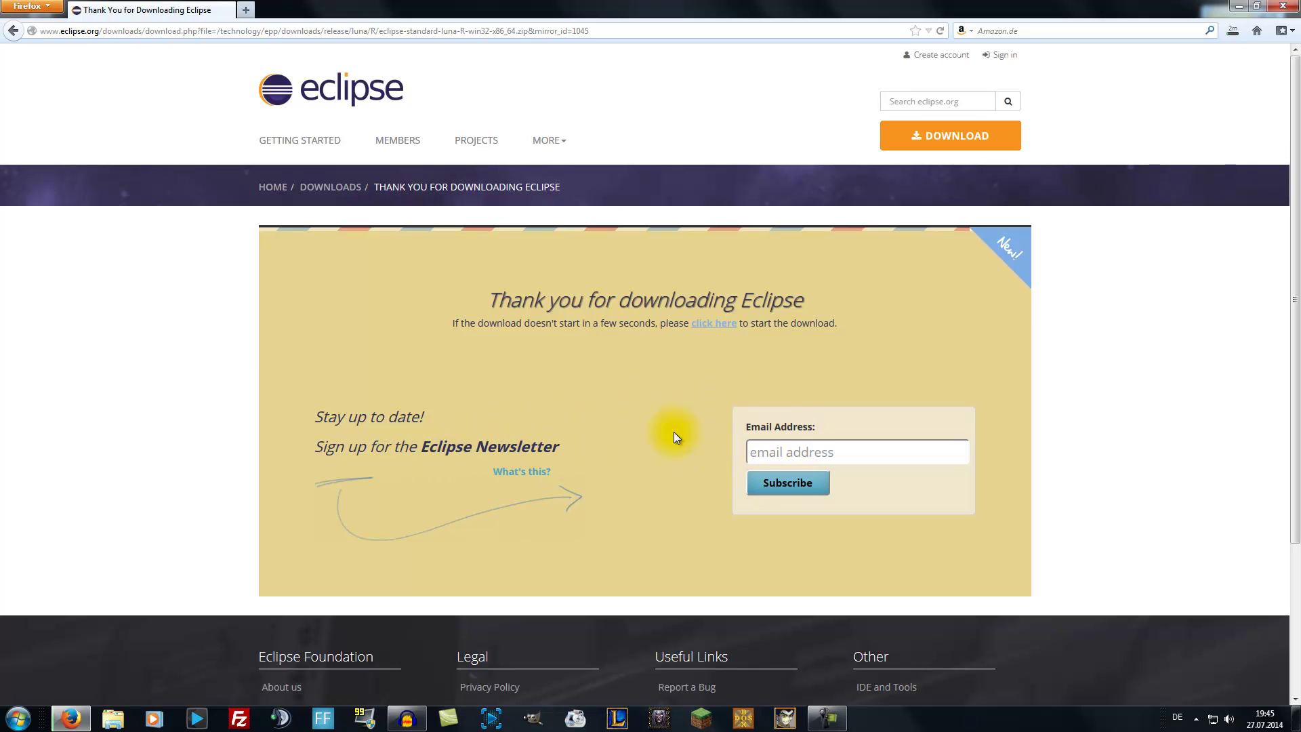
Check the Eclipse download's progress and its destination folder, and close the folder window.
click(1235, 31)
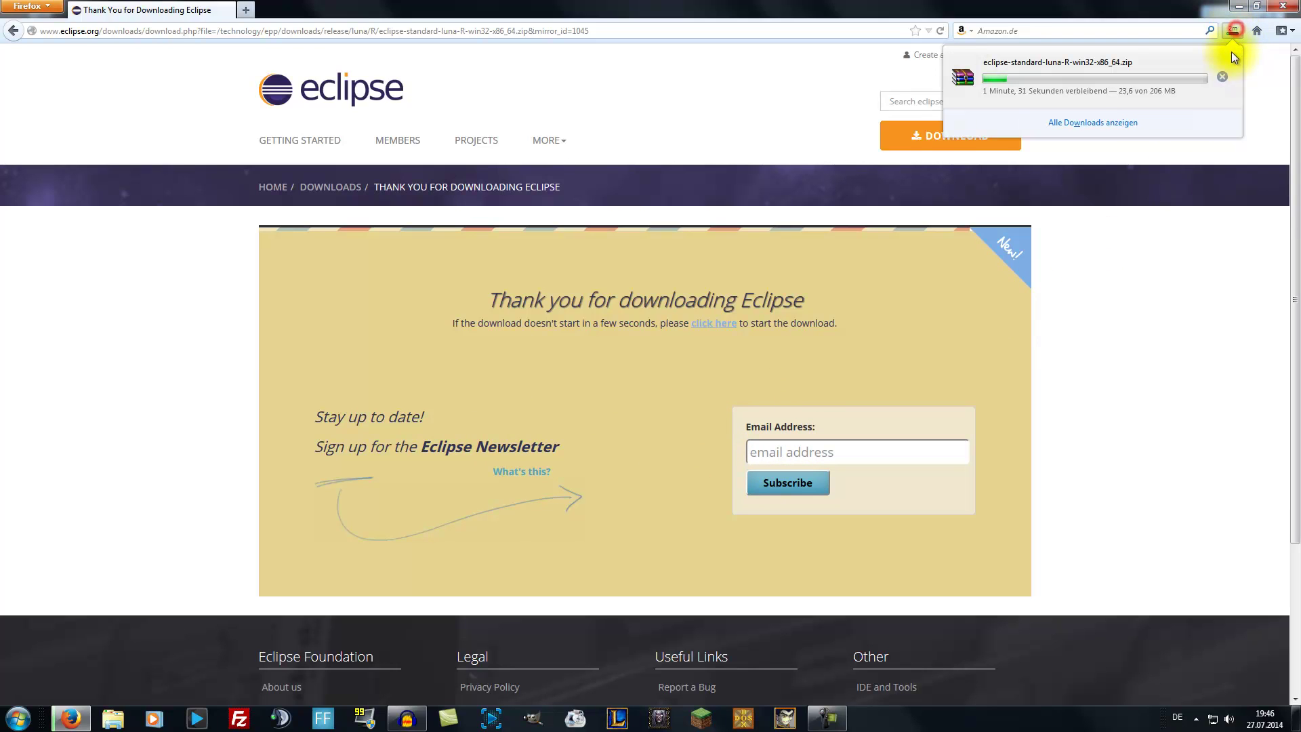
right_click(1157, 74)
click(1175, 112)
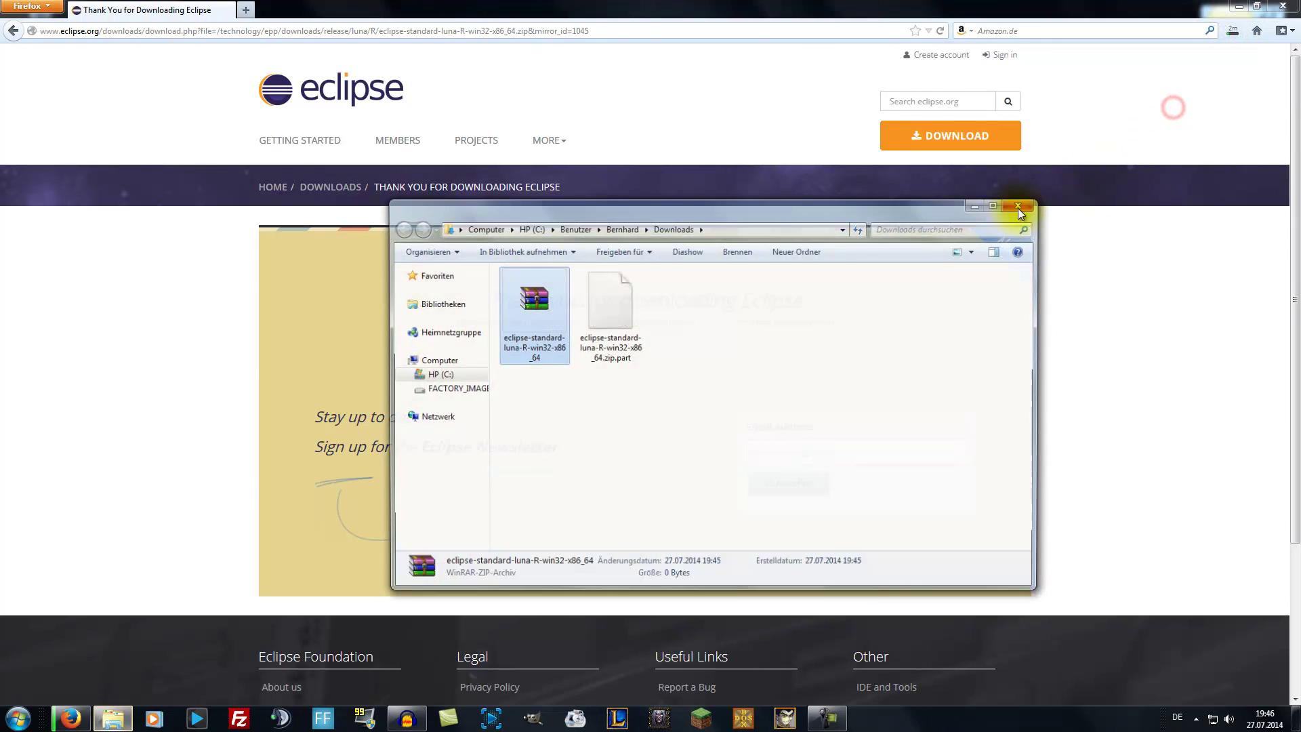
key(alt+F4)
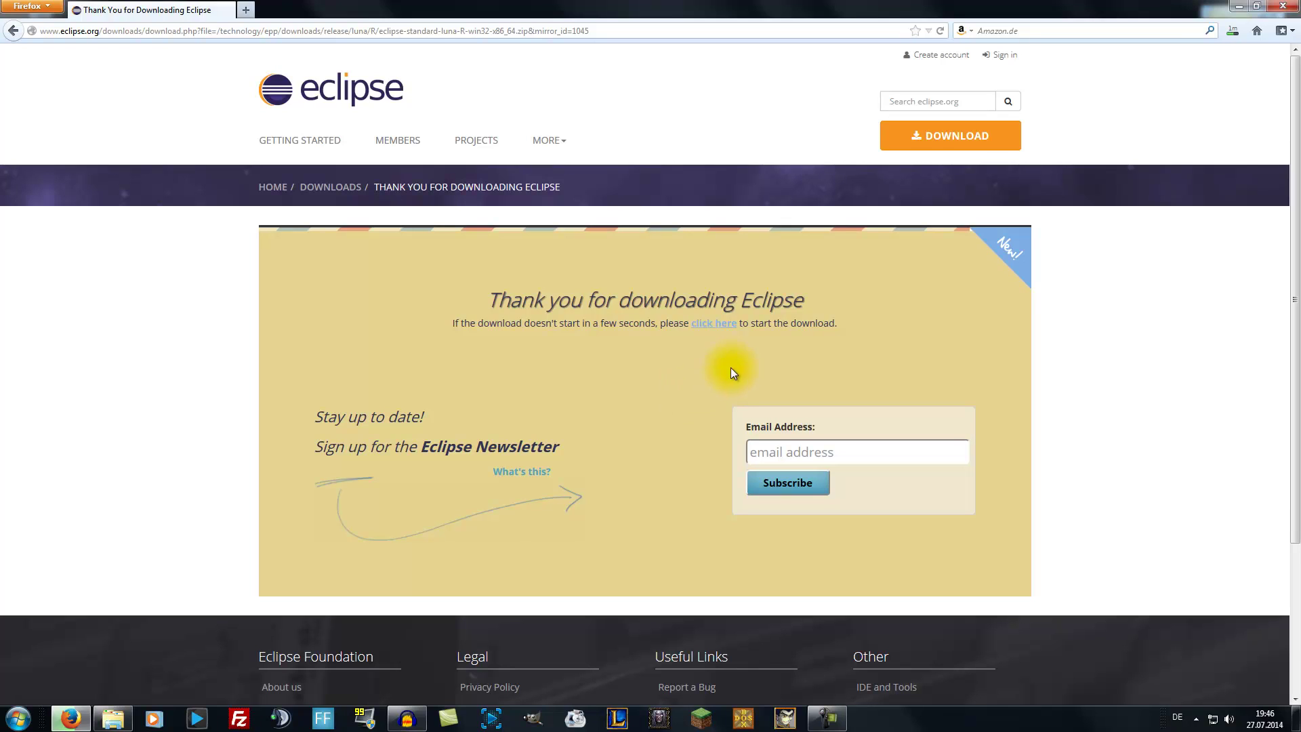
Open the folder containing the finished Eclipse zip from the browser's download list.
click(1234, 34)
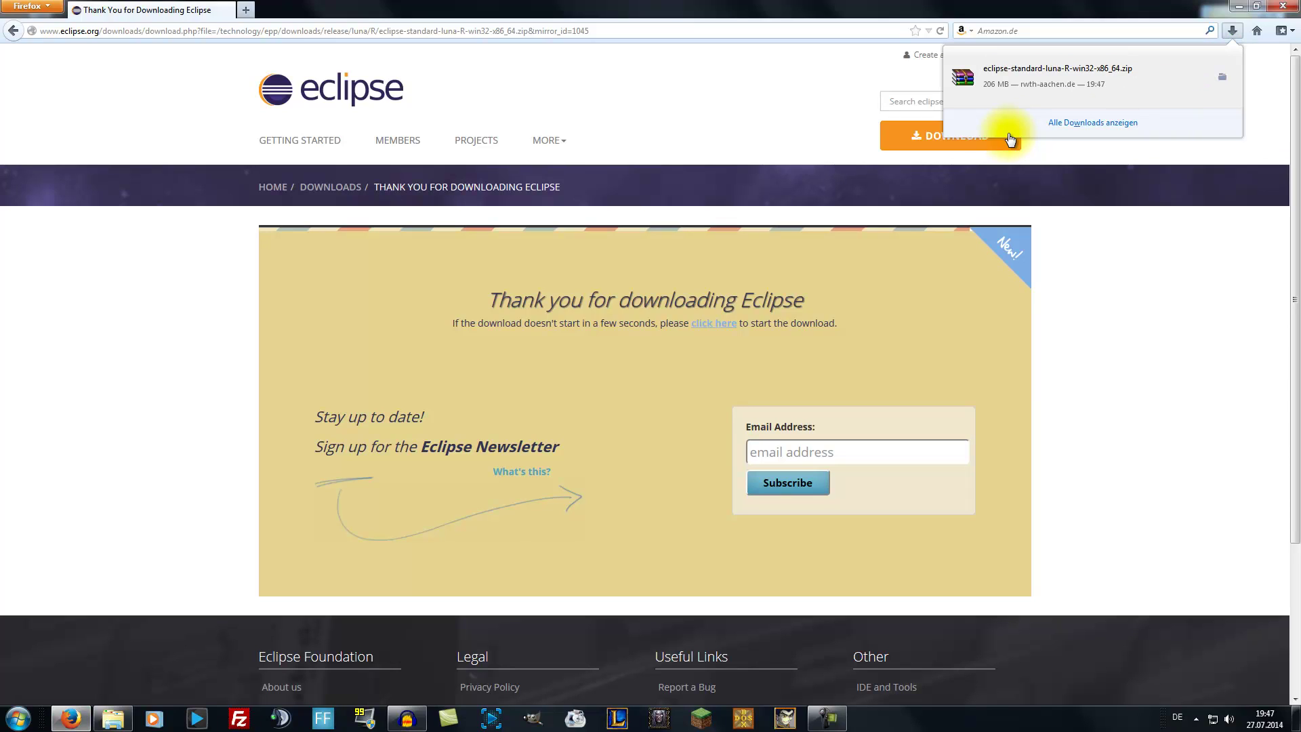
right_click(1085, 73)
click(1075, 101)
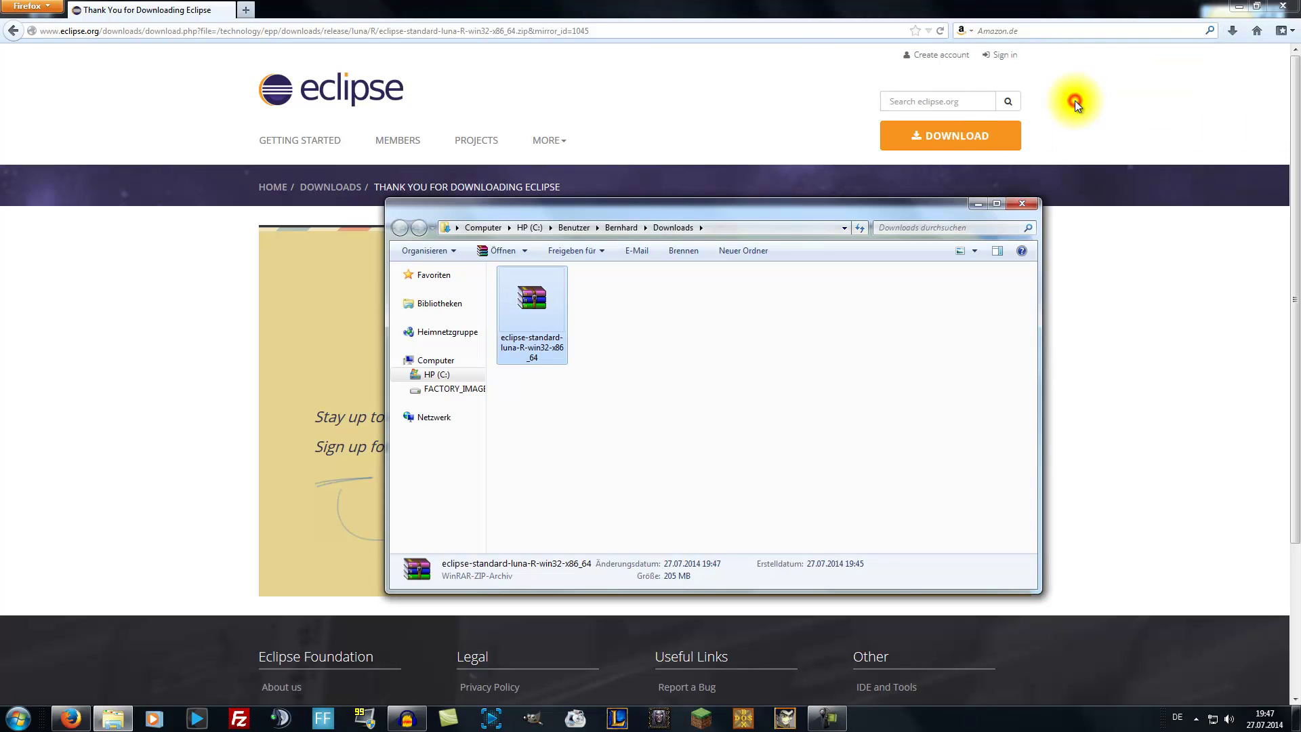
Clear the Eclipse entry from the browser's download list and close Firefox.
click(1231, 27)
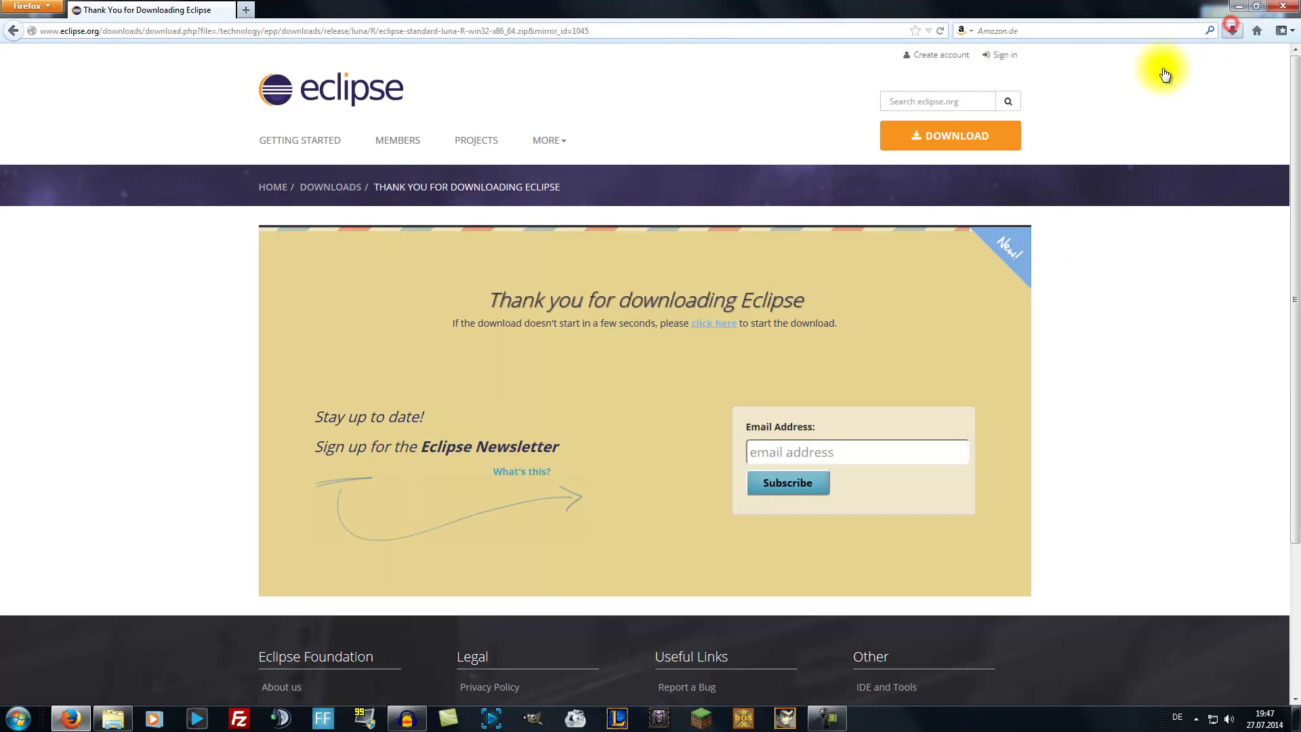
right_click(1165, 74)
click(1171, 160)
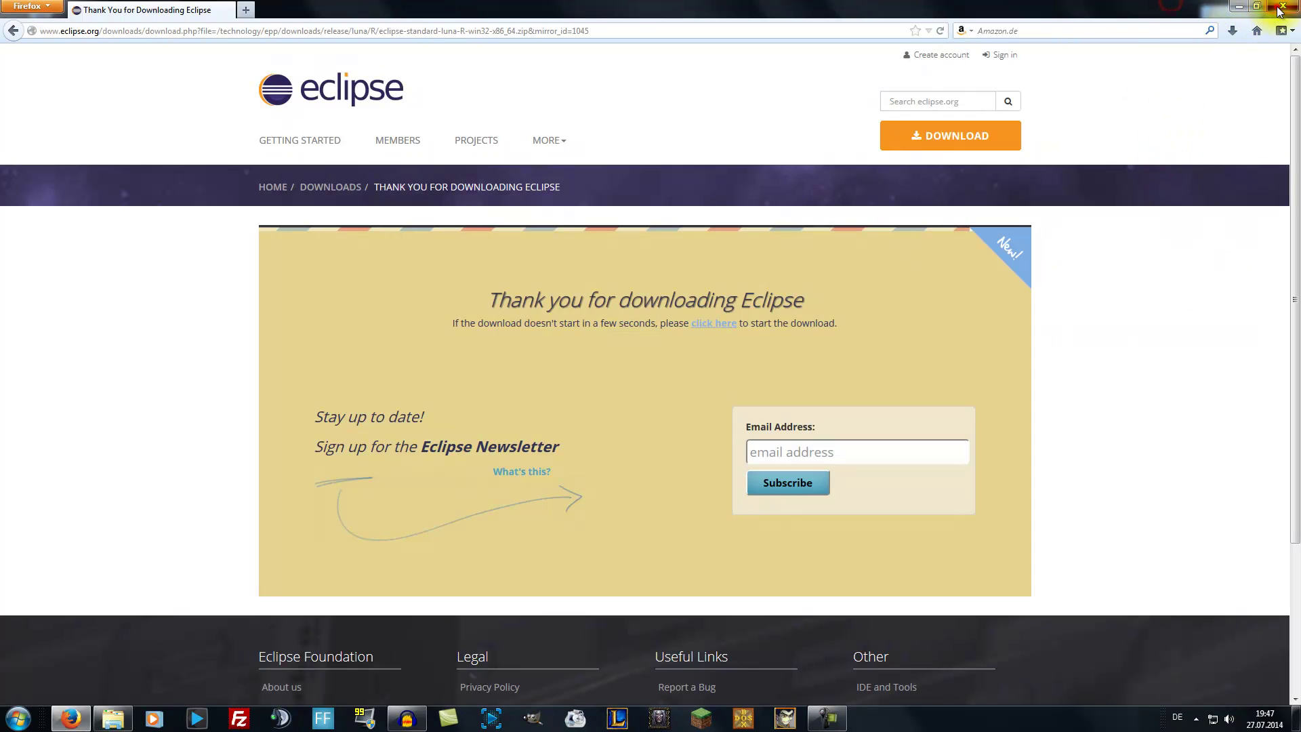
click(1279, 9)
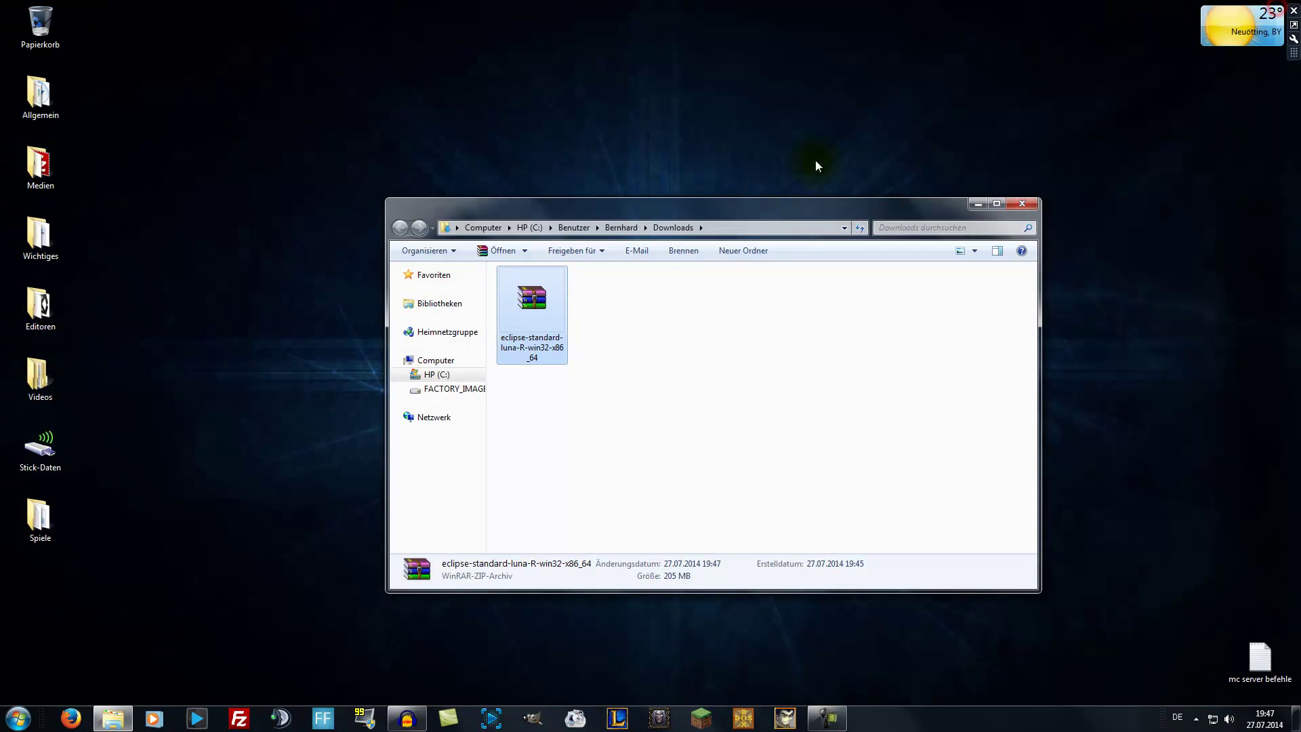
Extract the Eclipse zip into the Downloads folder and launch the eclipse application from the extracted folder.
right_click(535, 296)
click(589, 342)
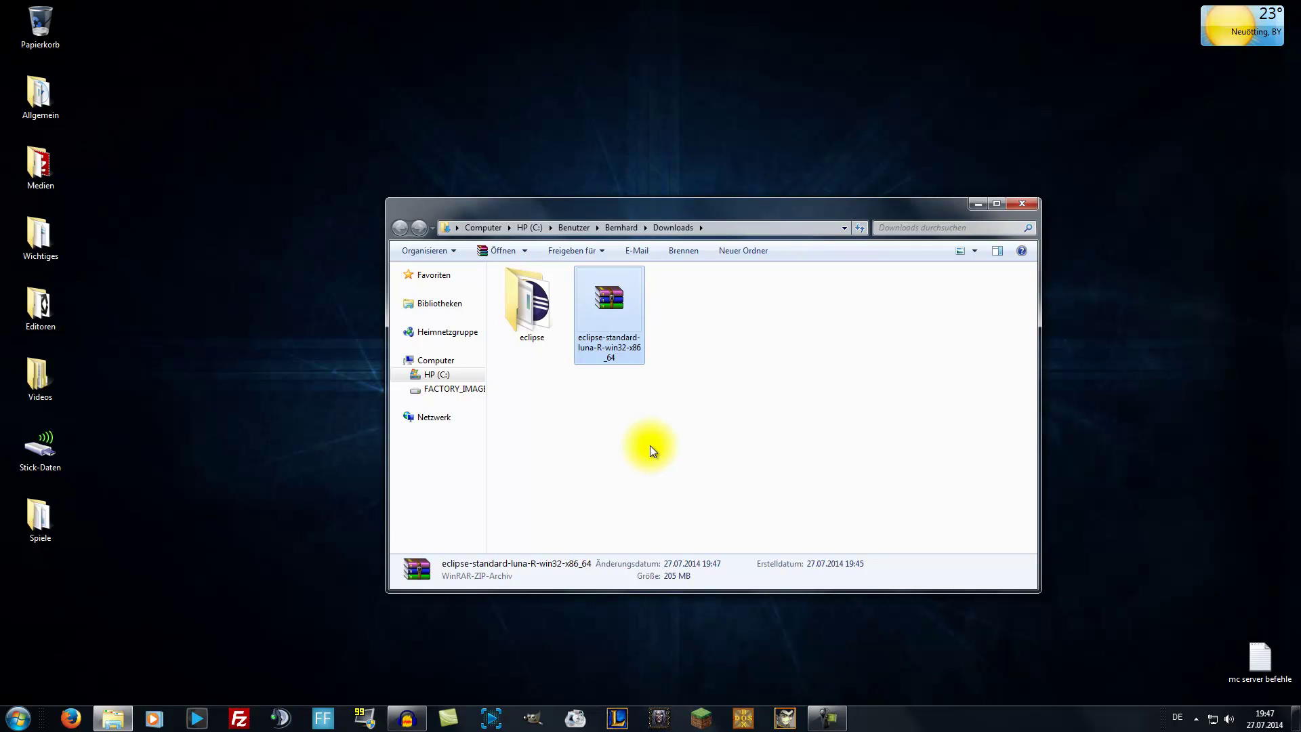
double_click(530, 304)
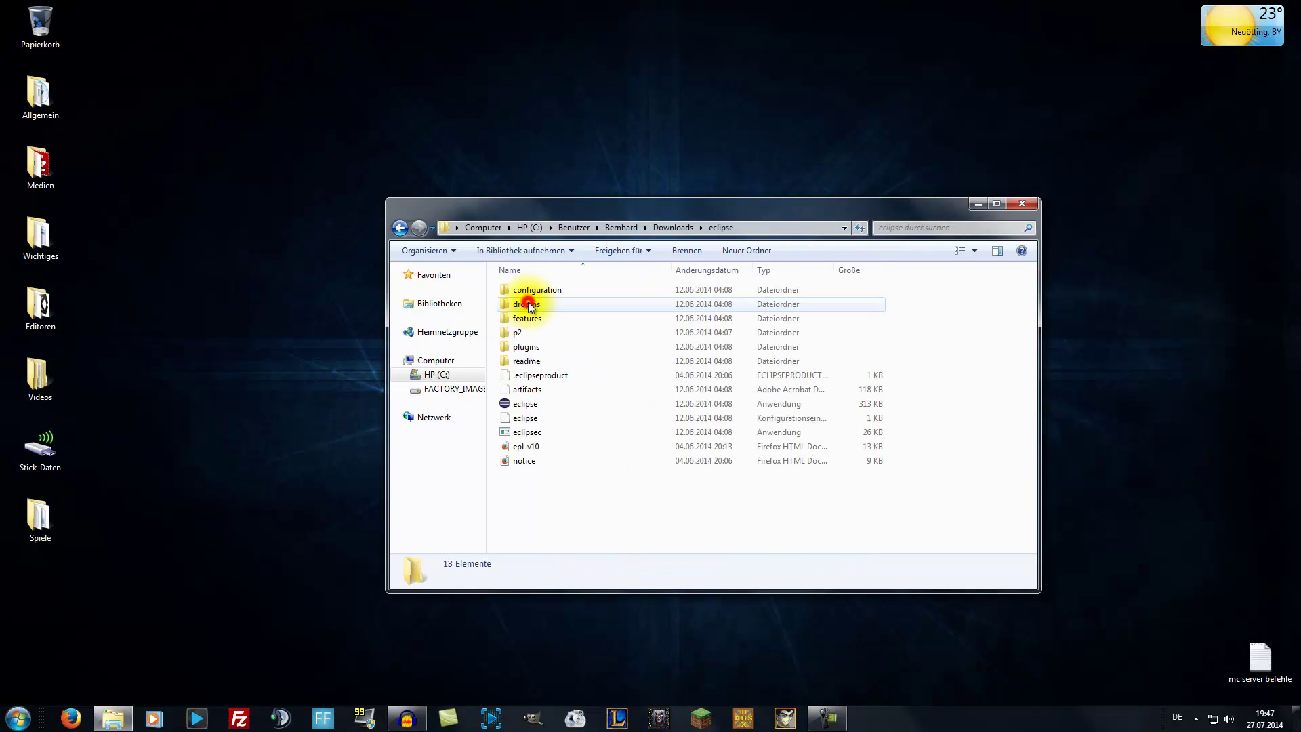
double_click(544, 402)
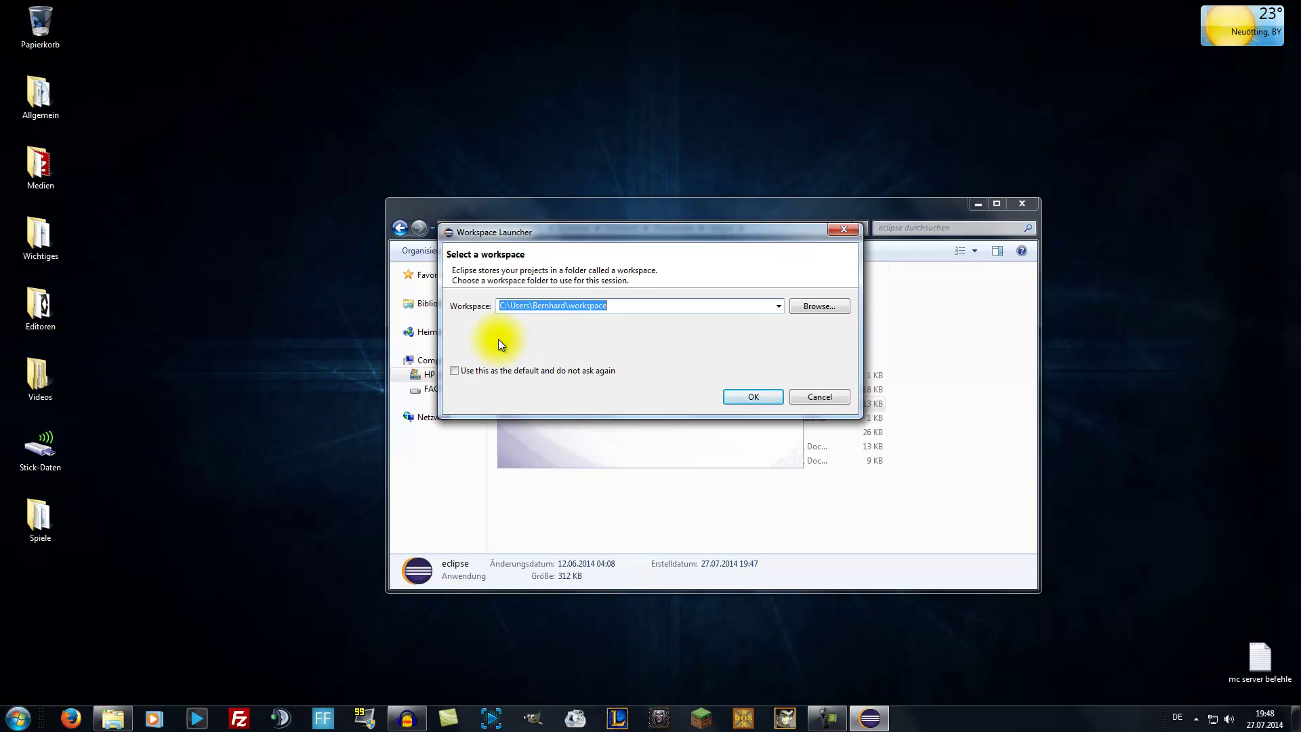
Create a folder named Eclipse-Projekte in Eigene Dokumente and select it as the workspace directory.
click(817, 306)
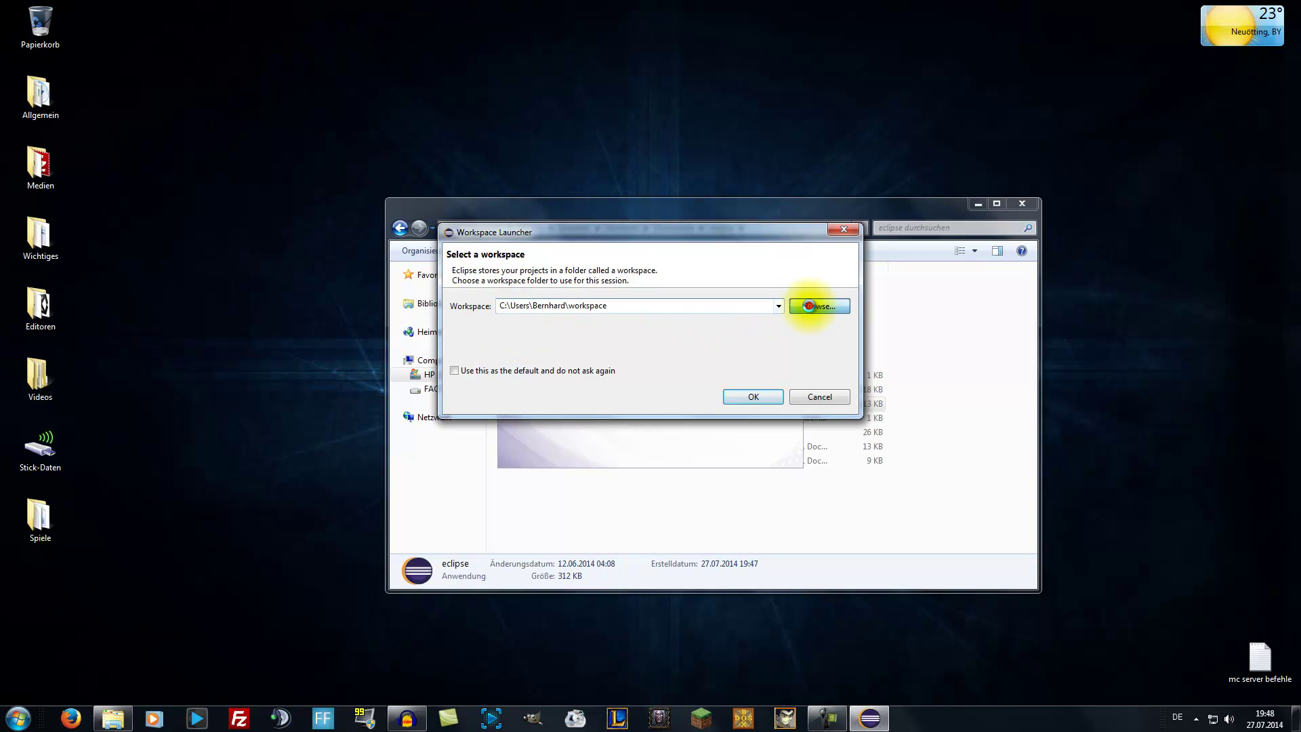
click(562, 351)
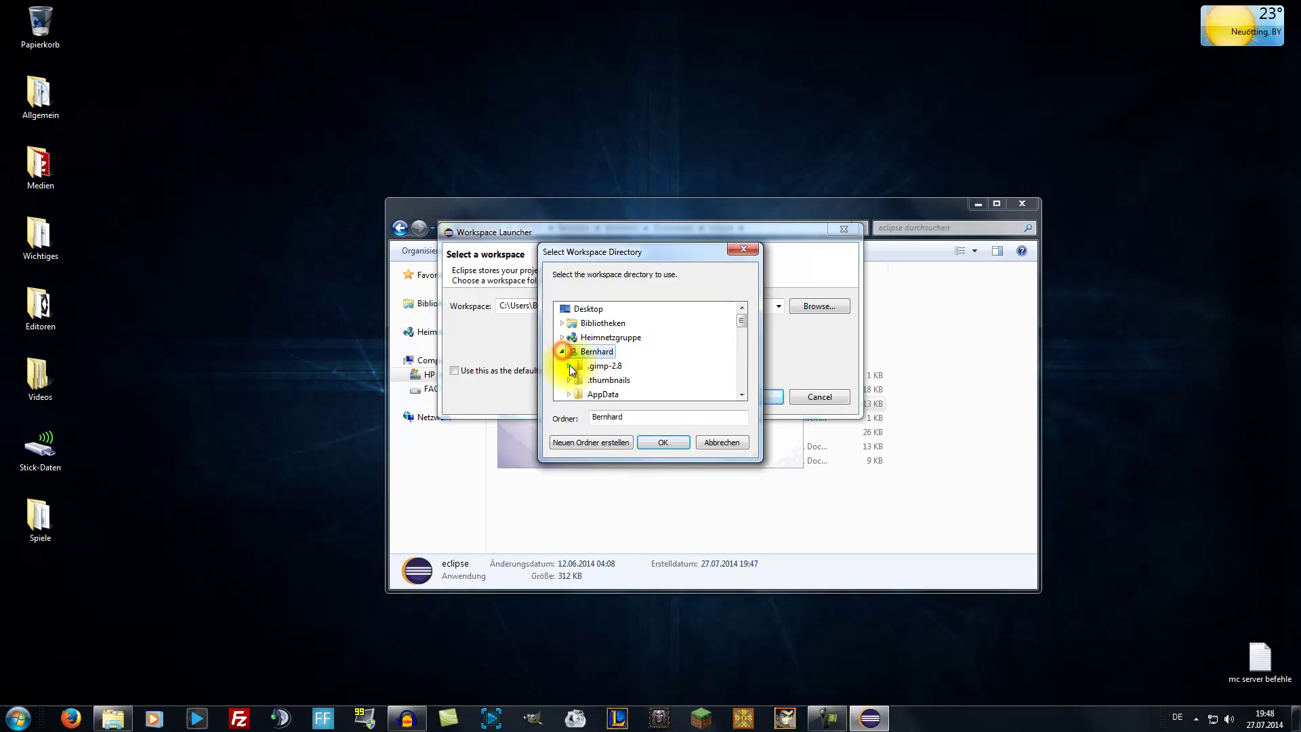
scroll(684, 371, down, 1)
scroll(682, 369, down, 2)
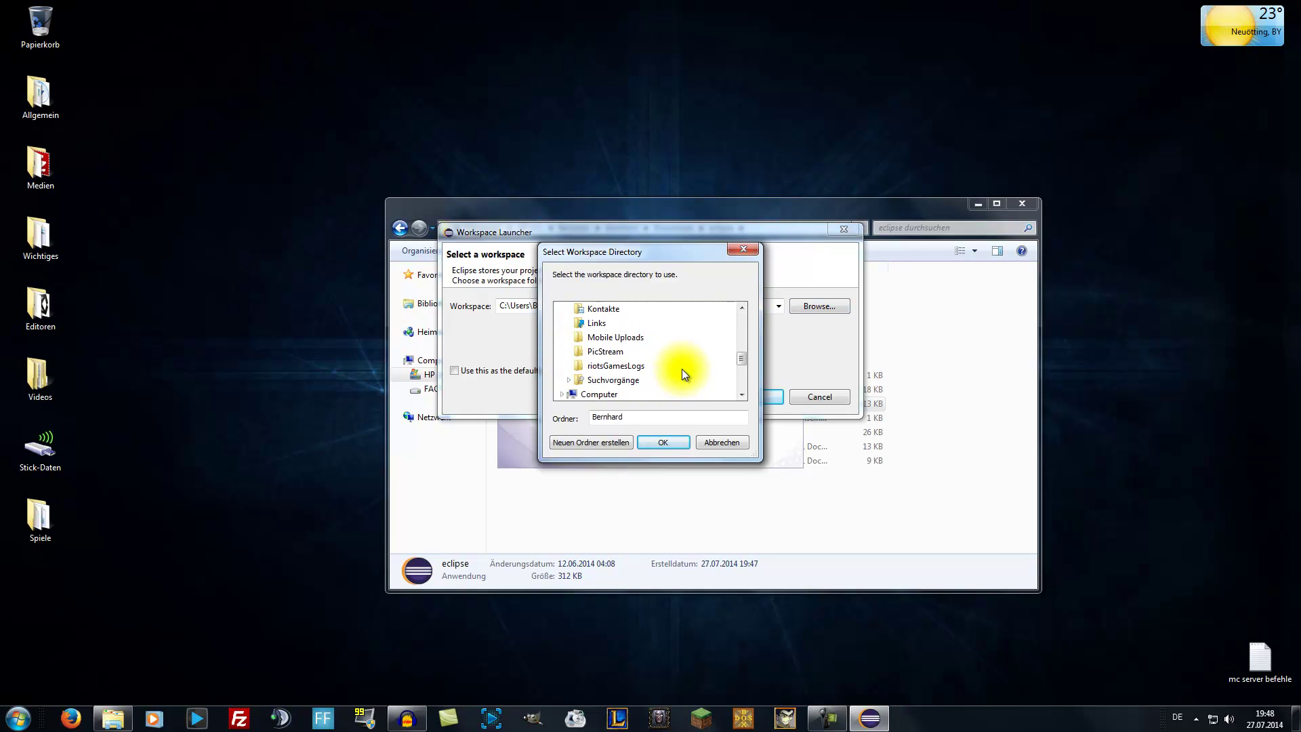
scroll(665, 363, up, 1)
double_click(621, 323)
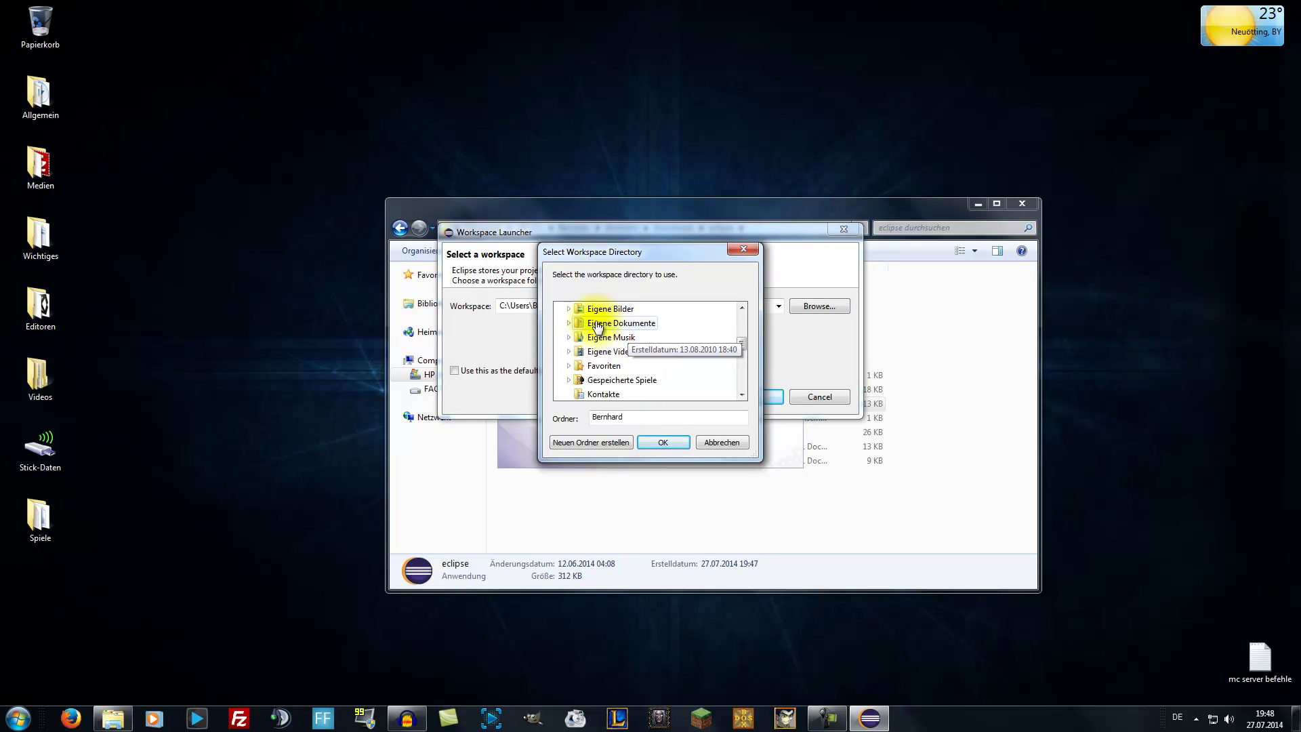
scroll(675, 373, down, 2)
scroll(630, 393, up, 1)
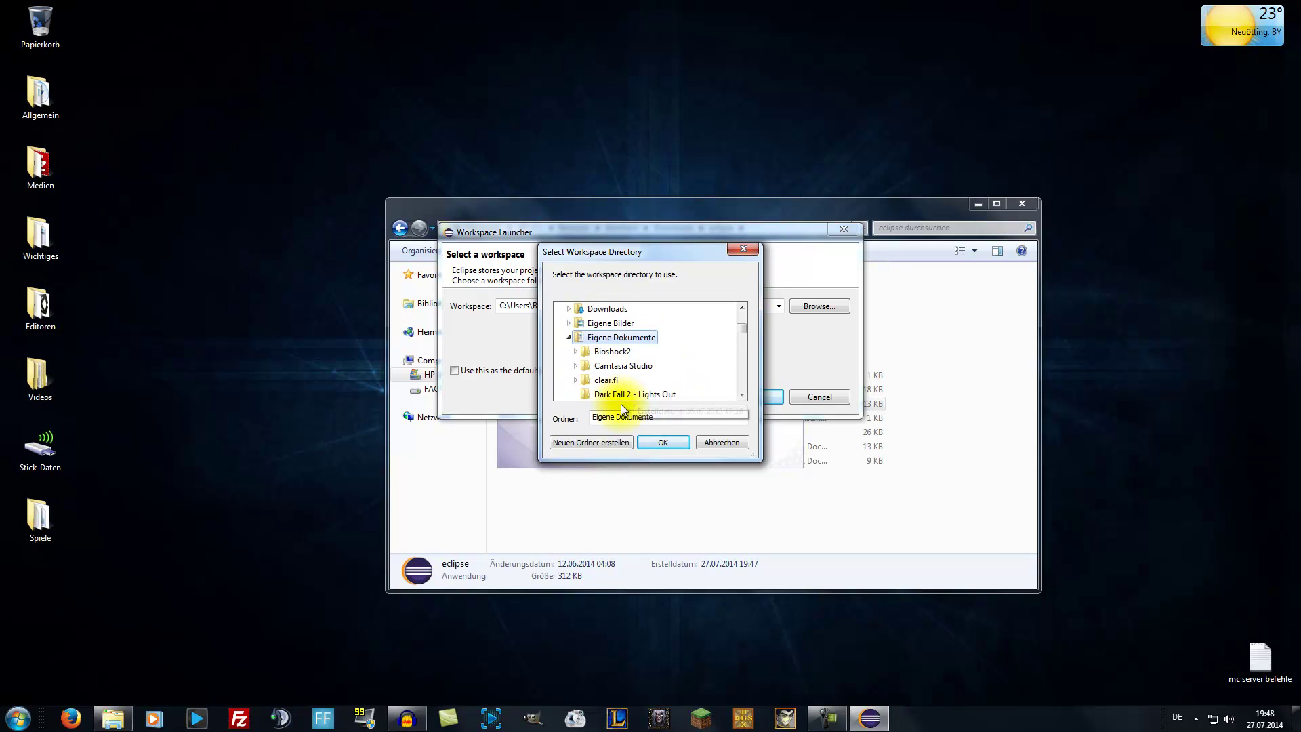
click(580, 441)
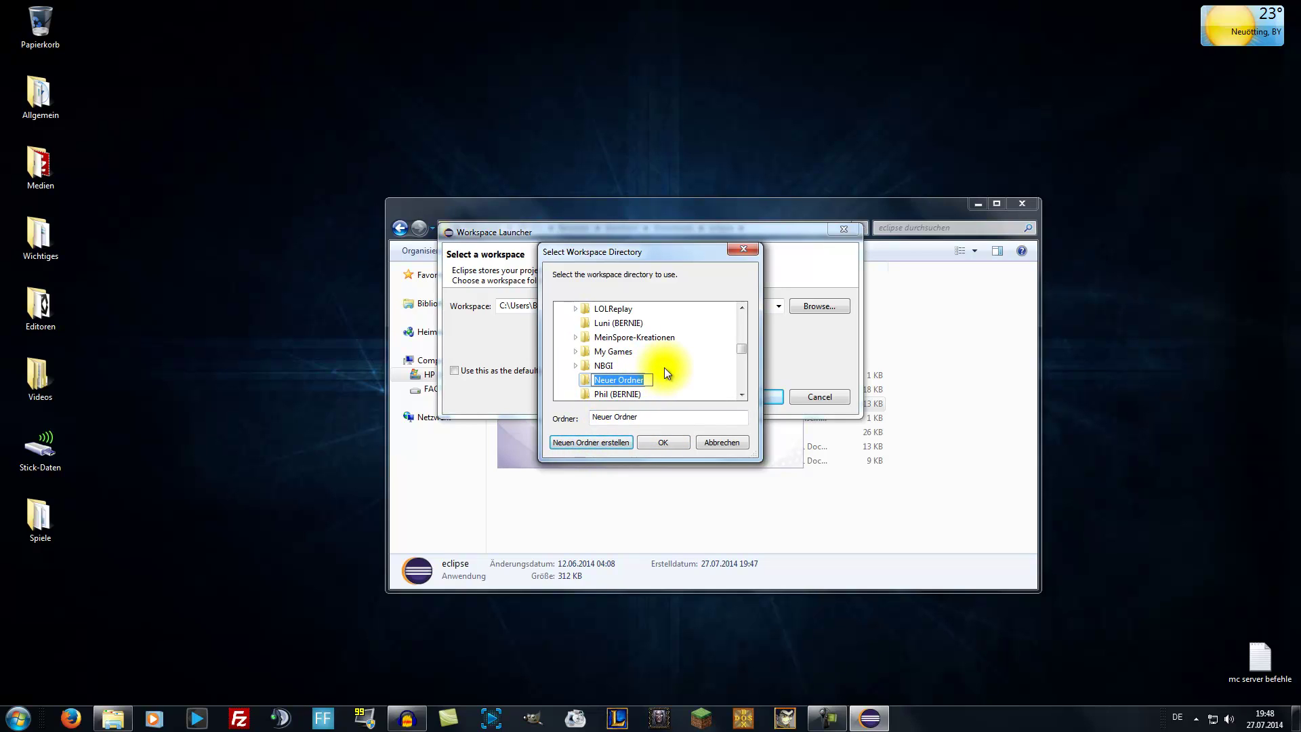
text(Eclipse-Projekte)
key(Return)
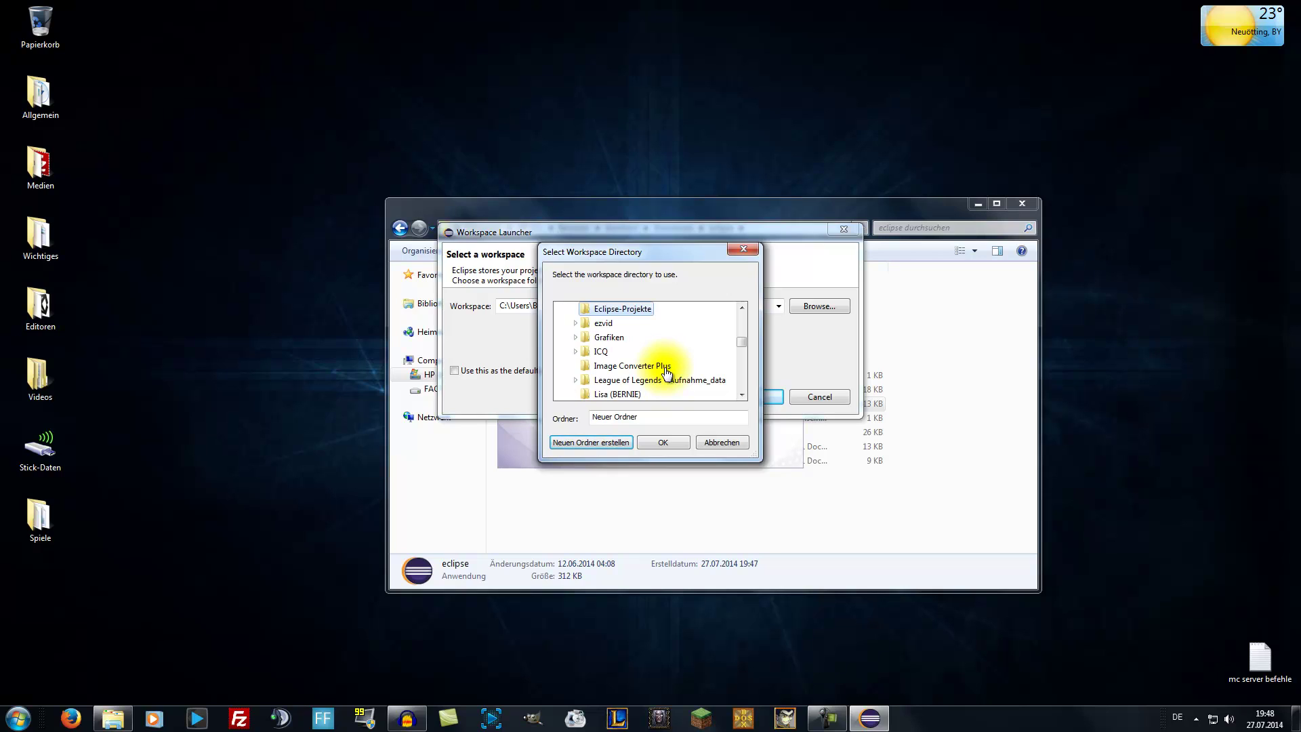
click(662, 443)
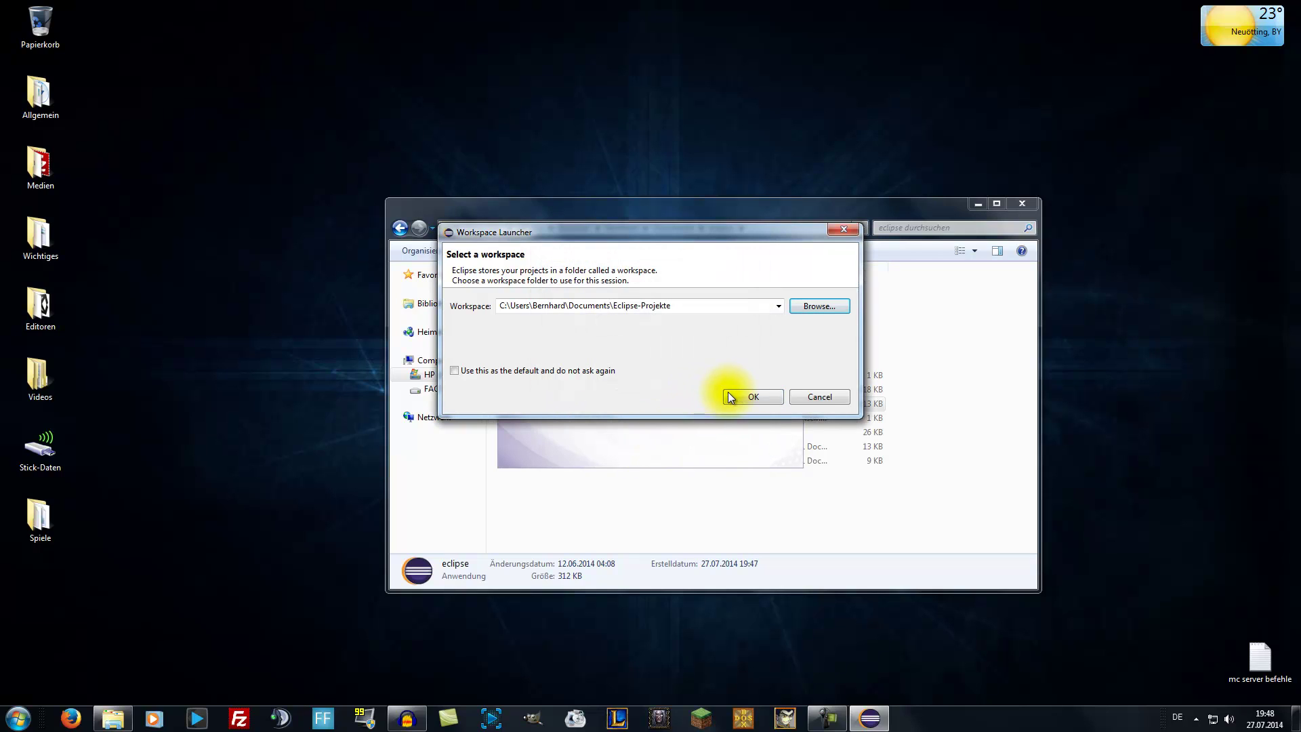
Set the Eclipse-Projekte workspace as the default without asking again, confirm it and maximize the Eclipse window.
click(520, 370)
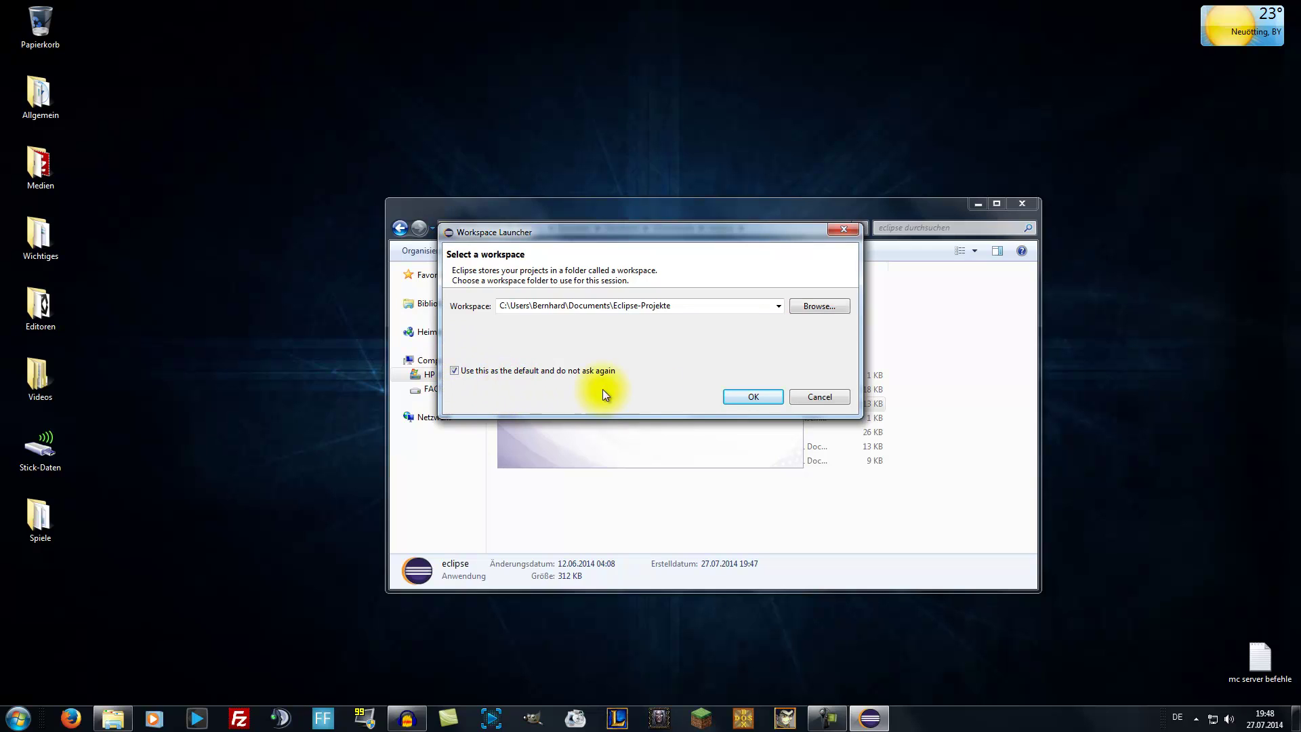
click(737, 393)
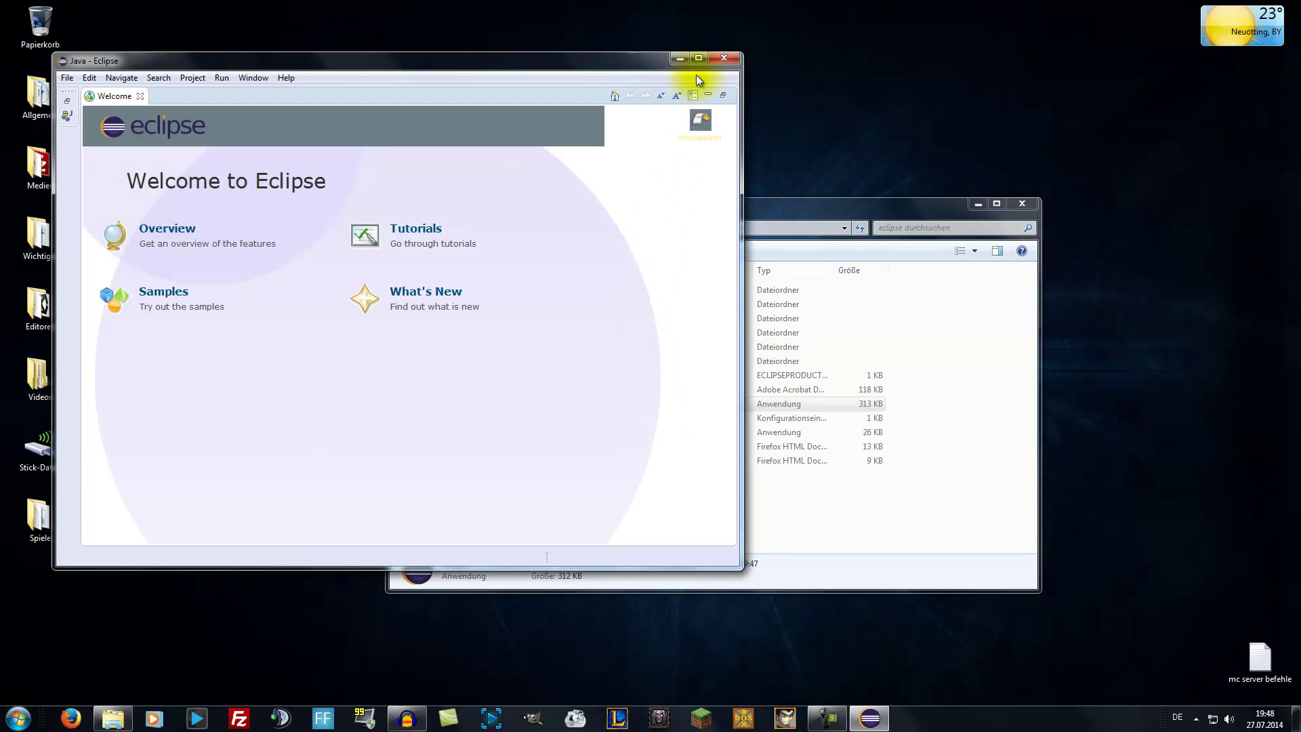
click(699, 57)
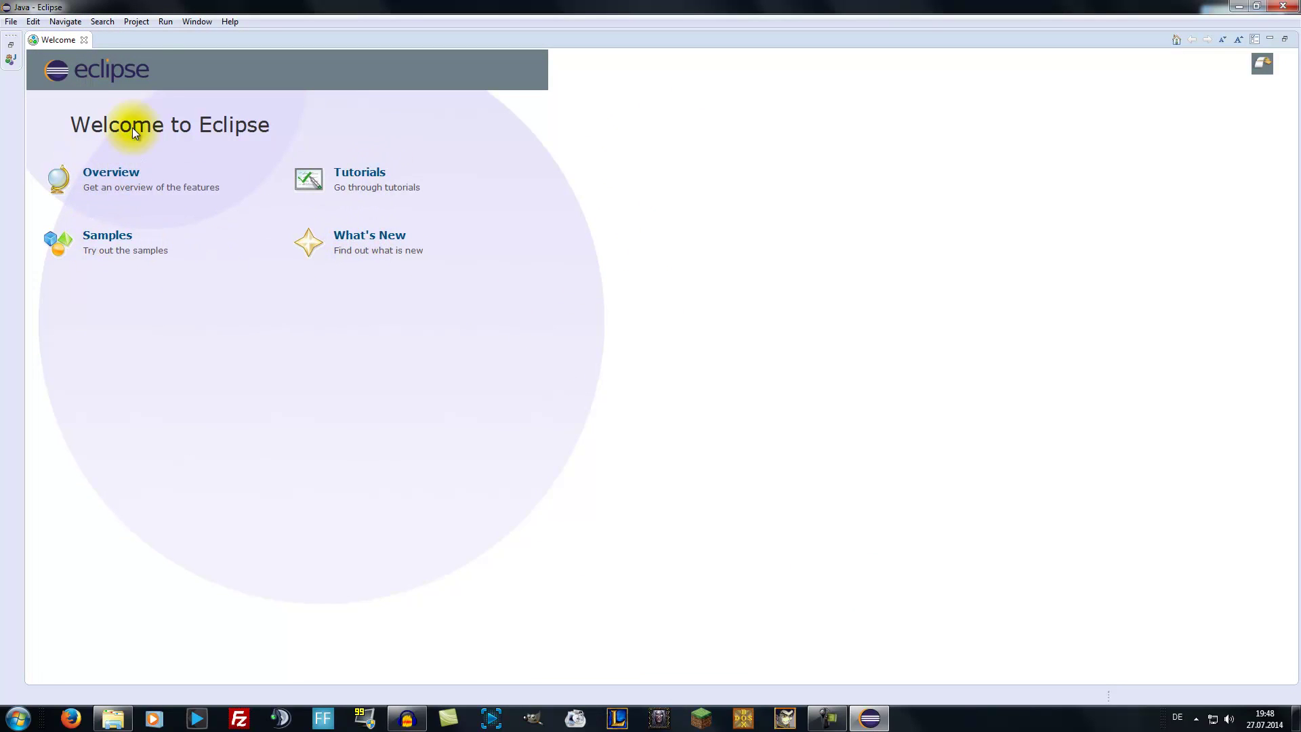
Look through the Preferences categories from General to Team, and close the preferences without changing anything.
click(228, 23)
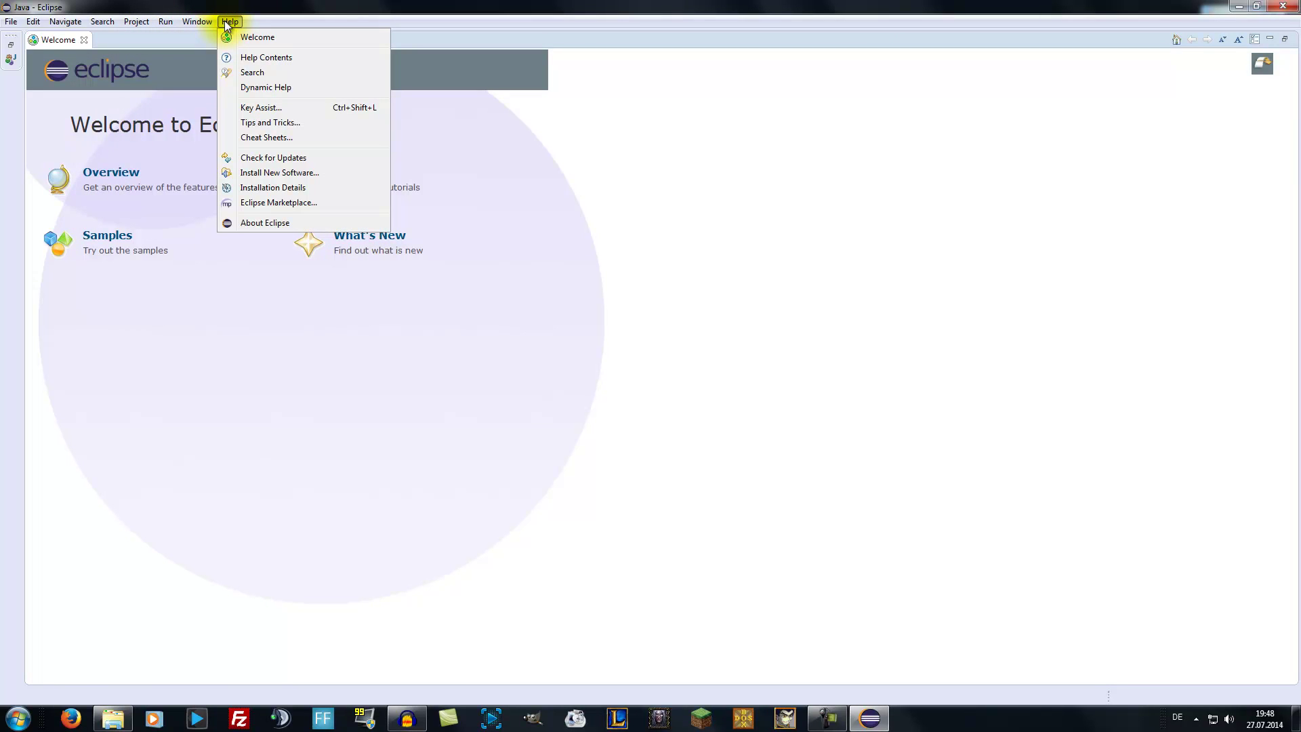
mouse_move(206, 21)
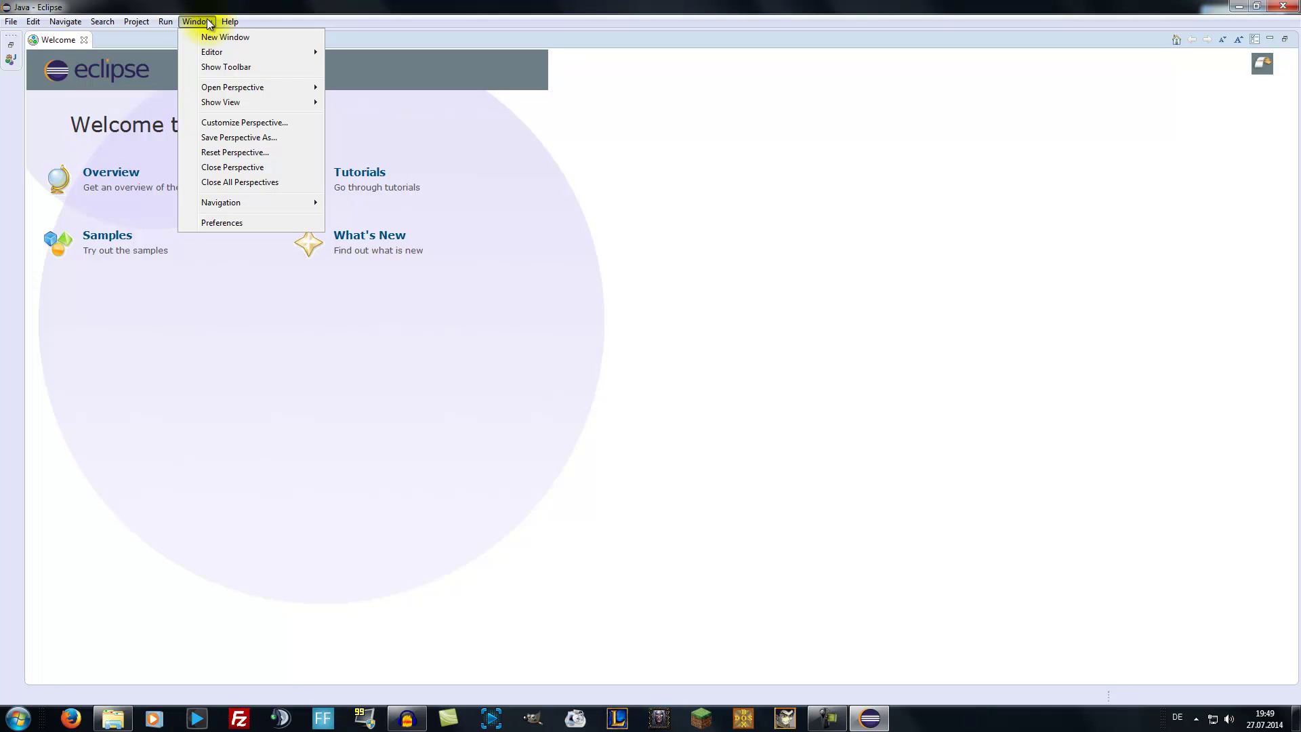
click(225, 222)
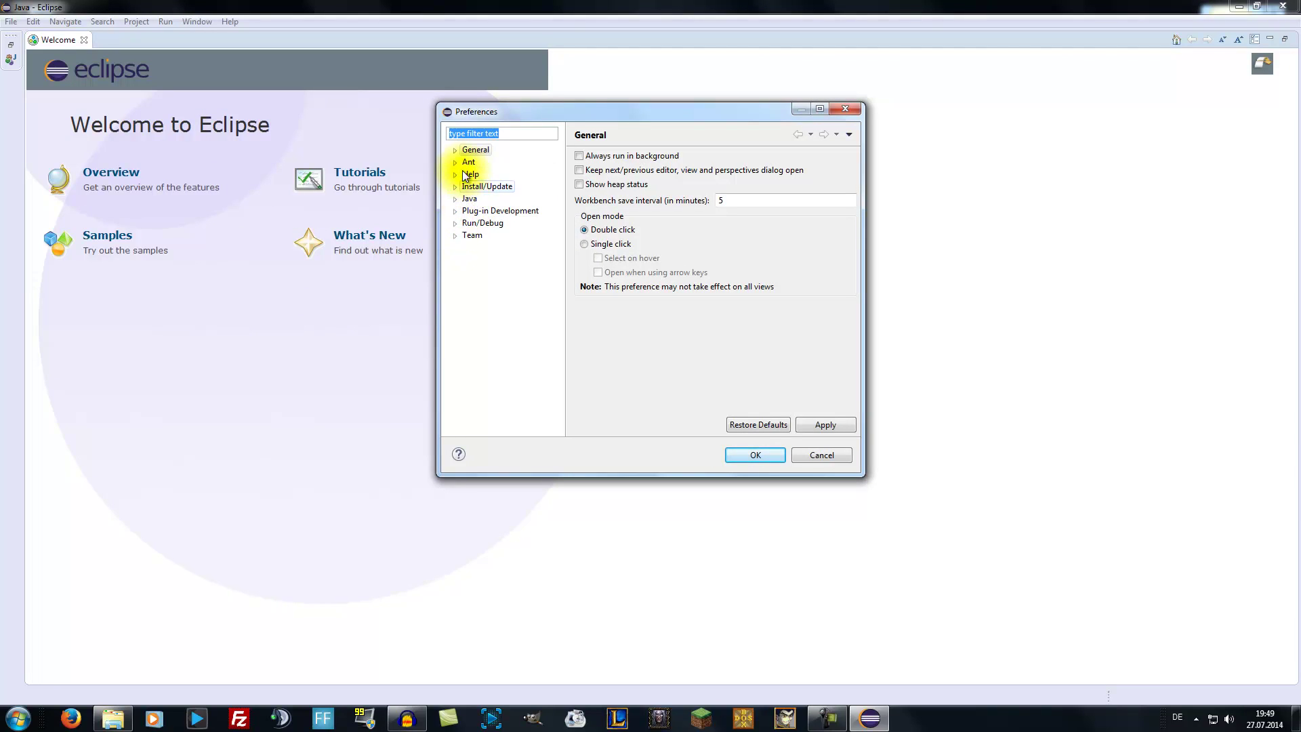
click(475, 151)
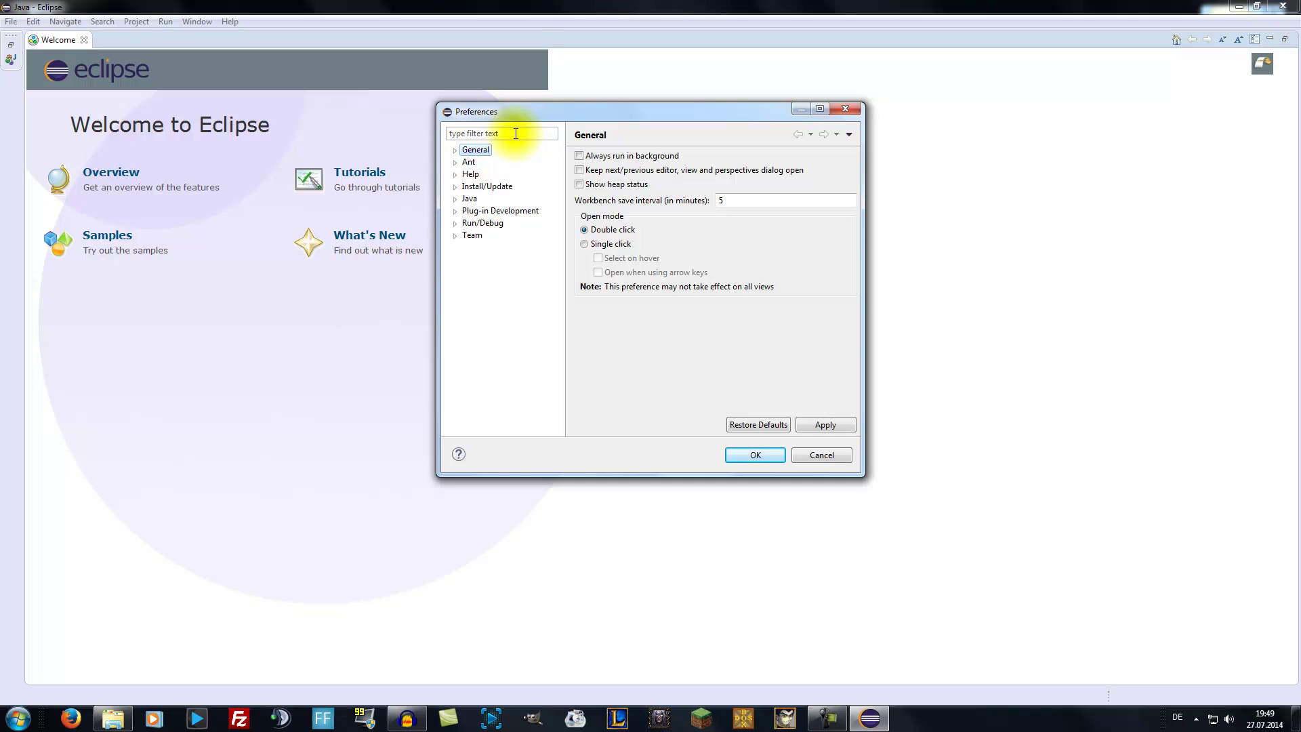
click(454, 150)
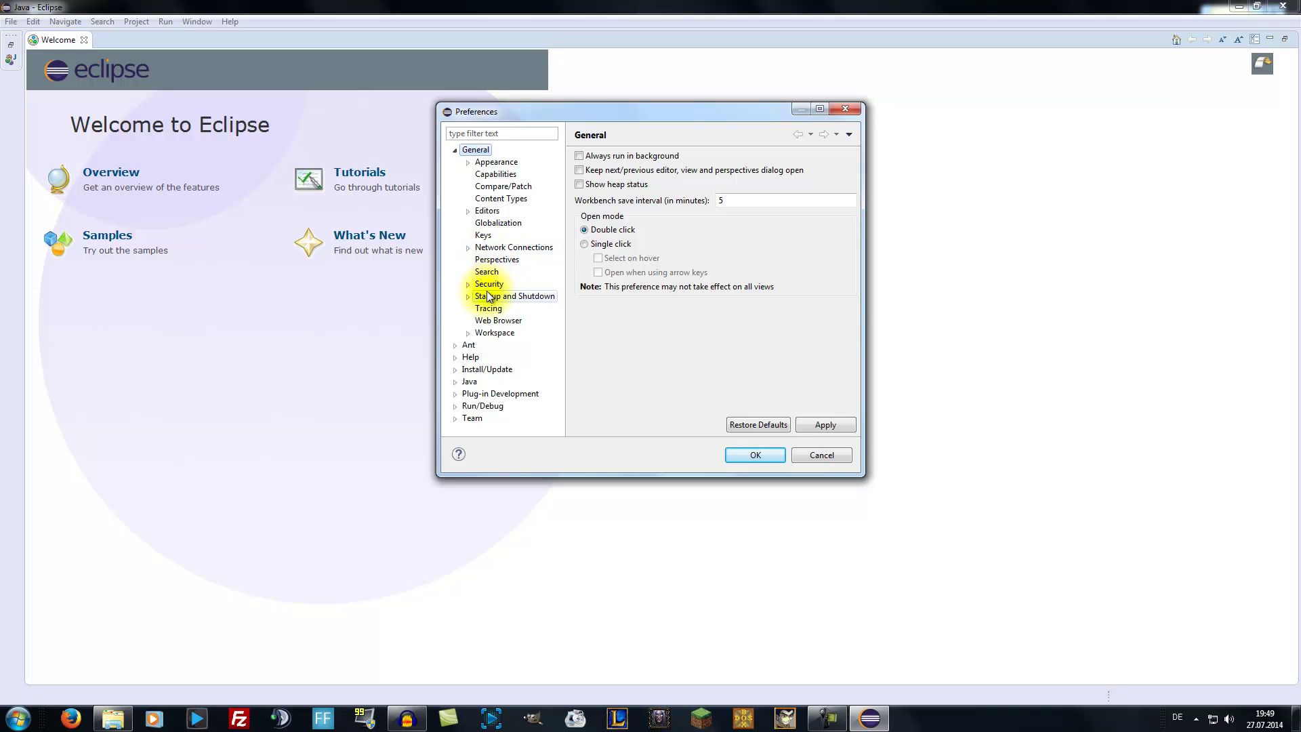
click(455, 152)
click(454, 163)
click(455, 163)
click(455, 175)
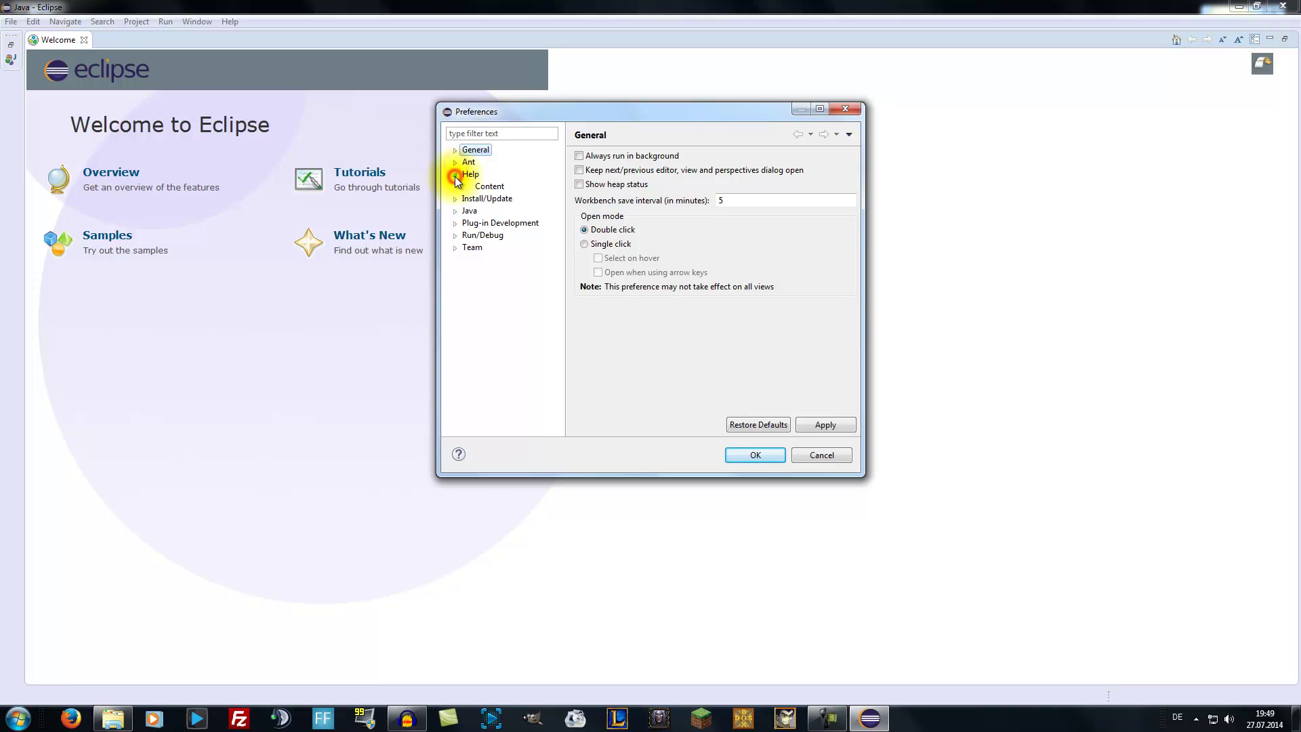
click(455, 178)
click(455, 187)
click(455, 186)
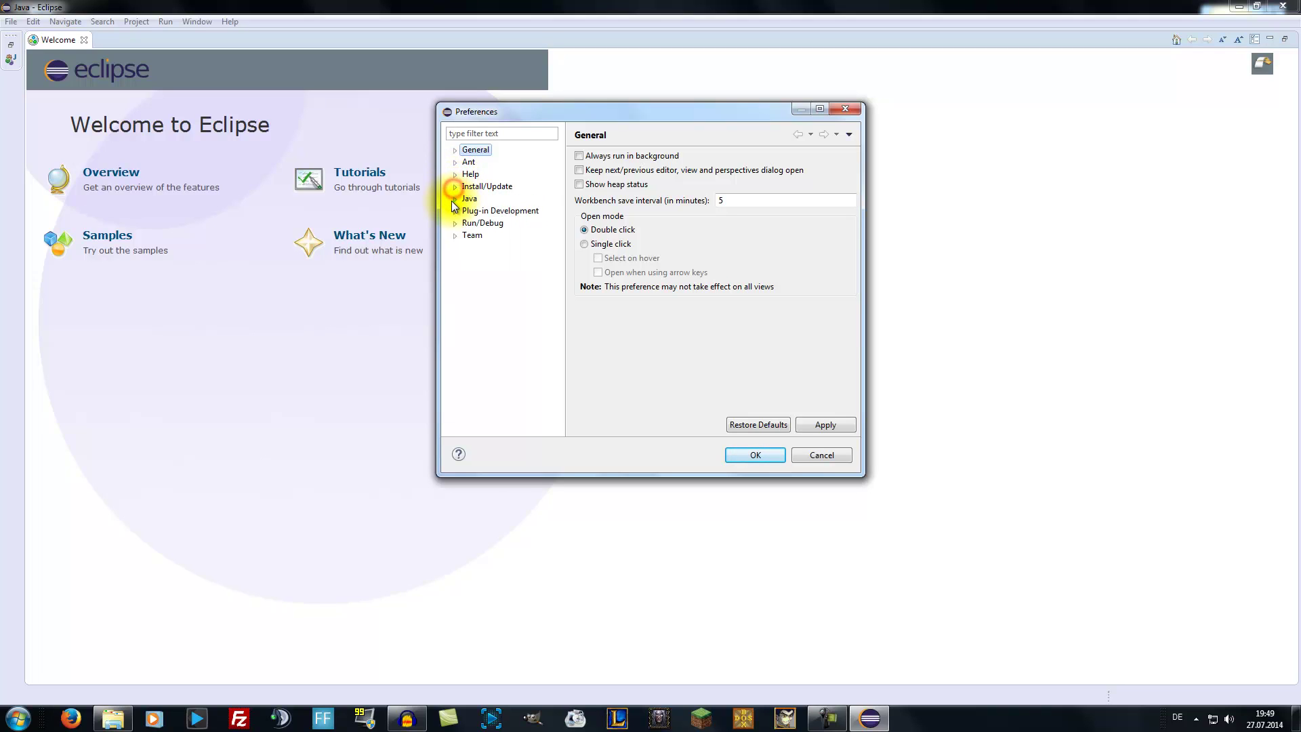
click(455, 199)
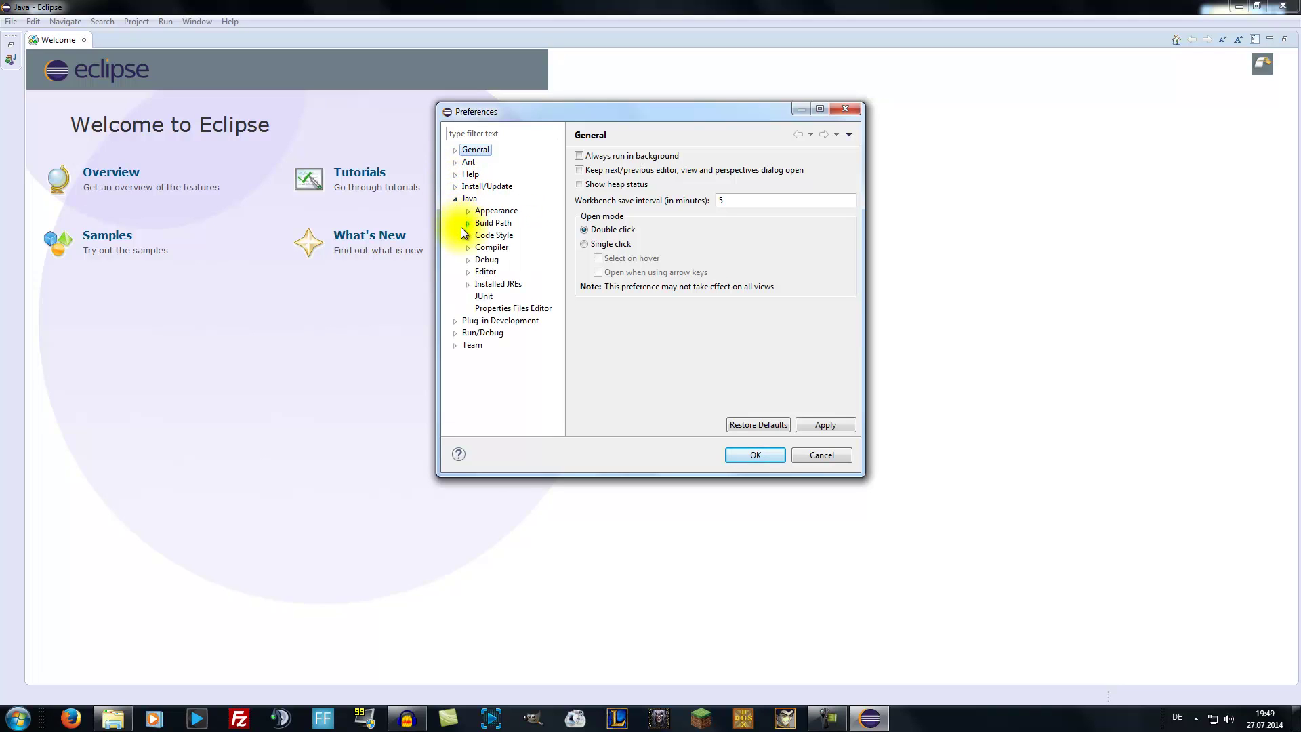
click(454, 199)
click(454, 211)
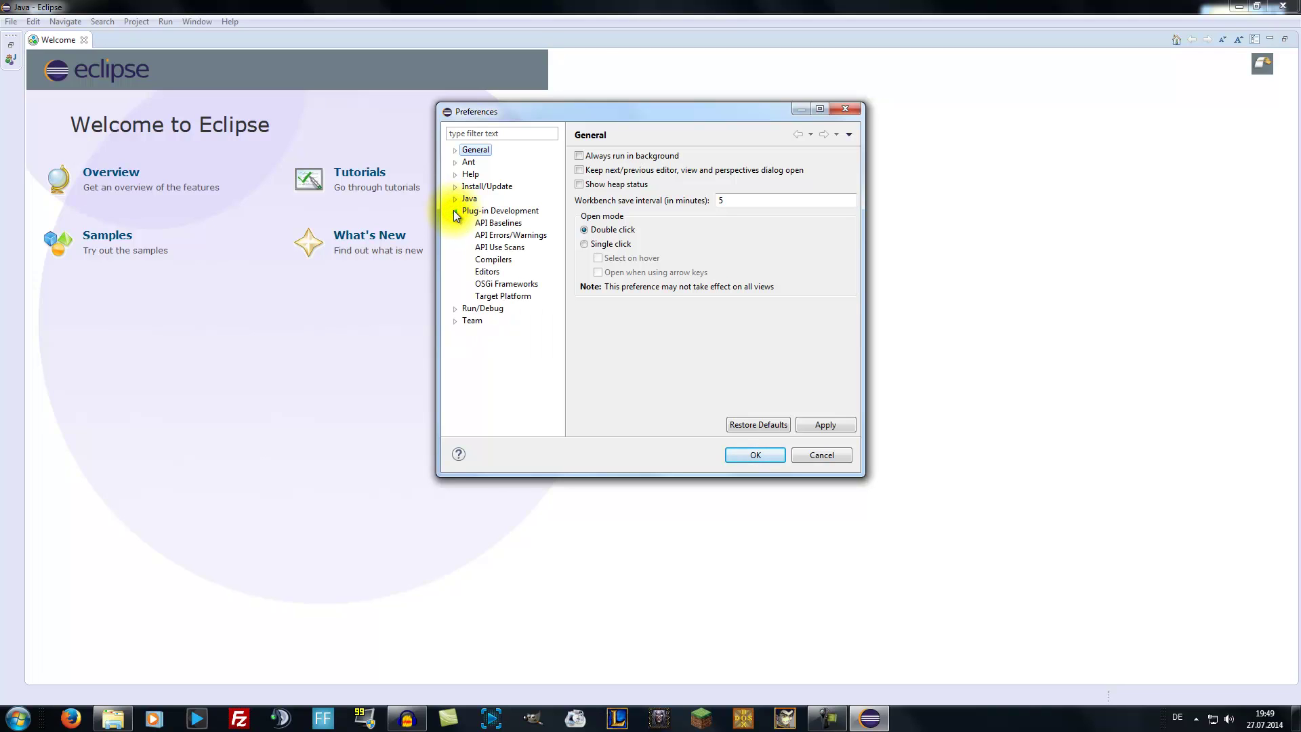
click(454, 211)
click(455, 223)
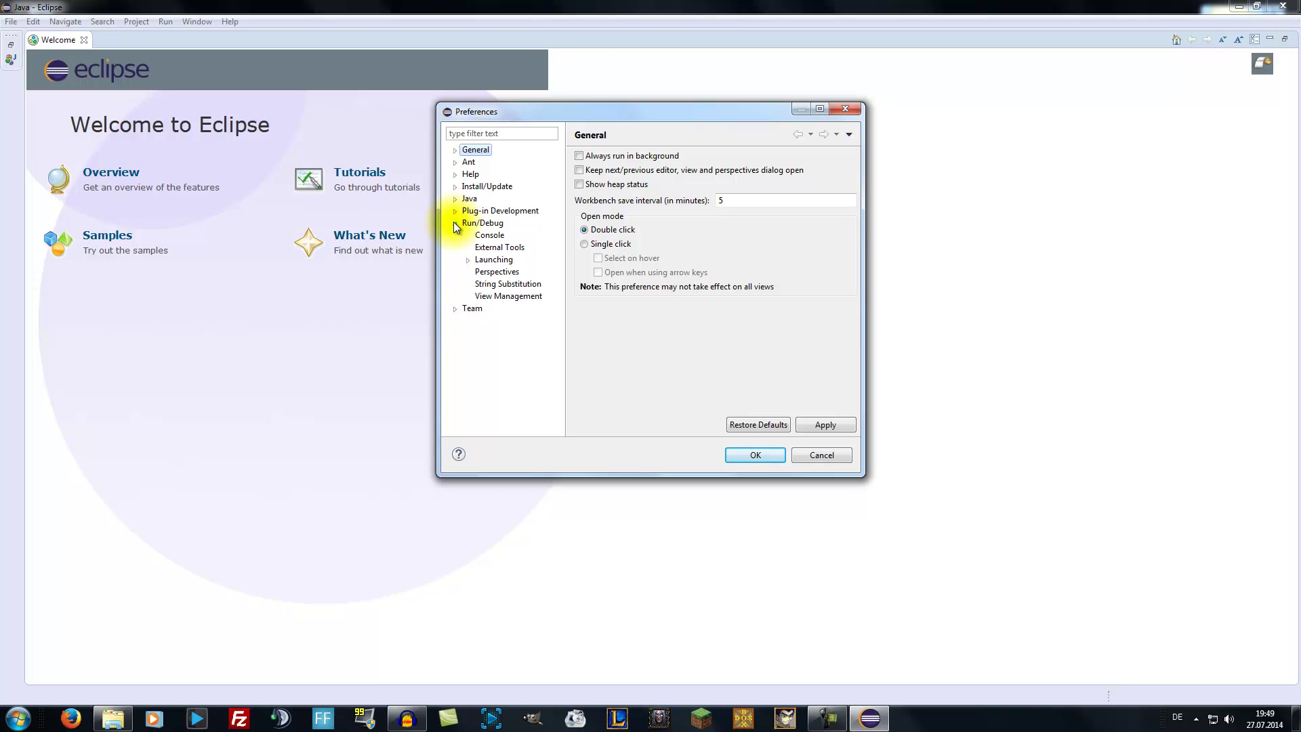
click(454, 223)
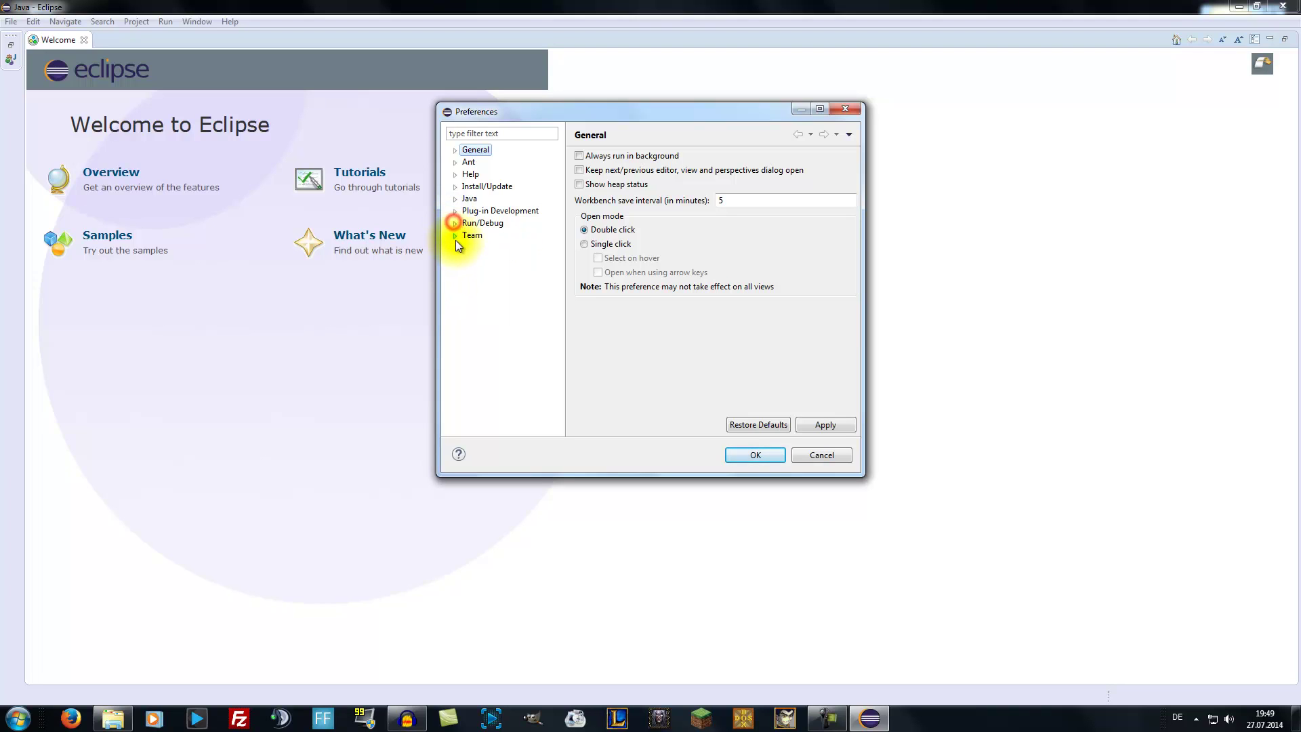
click(455, 235)
click(455, 235)
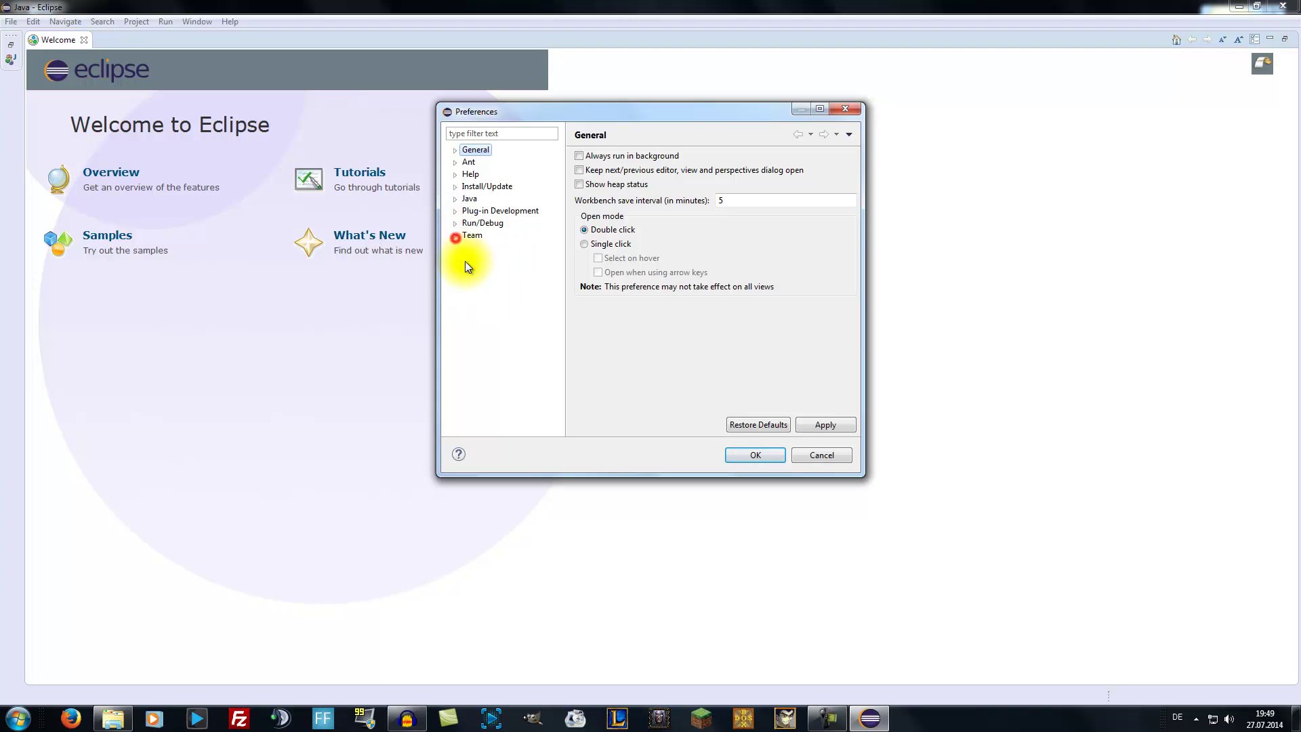
click(815, 456)
Search the Eclipse help for "deutsch" and open the Eclipse.org web search result.
click(228, 21)
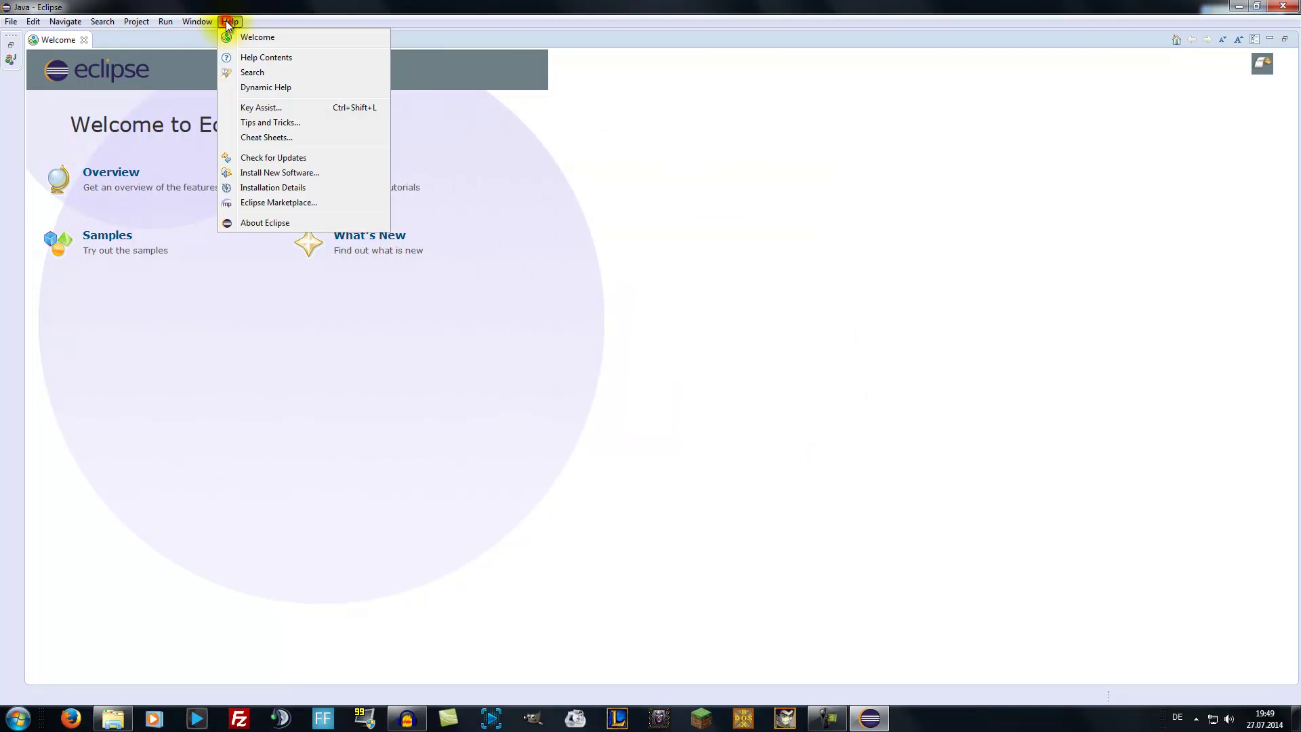
click(248, 72)
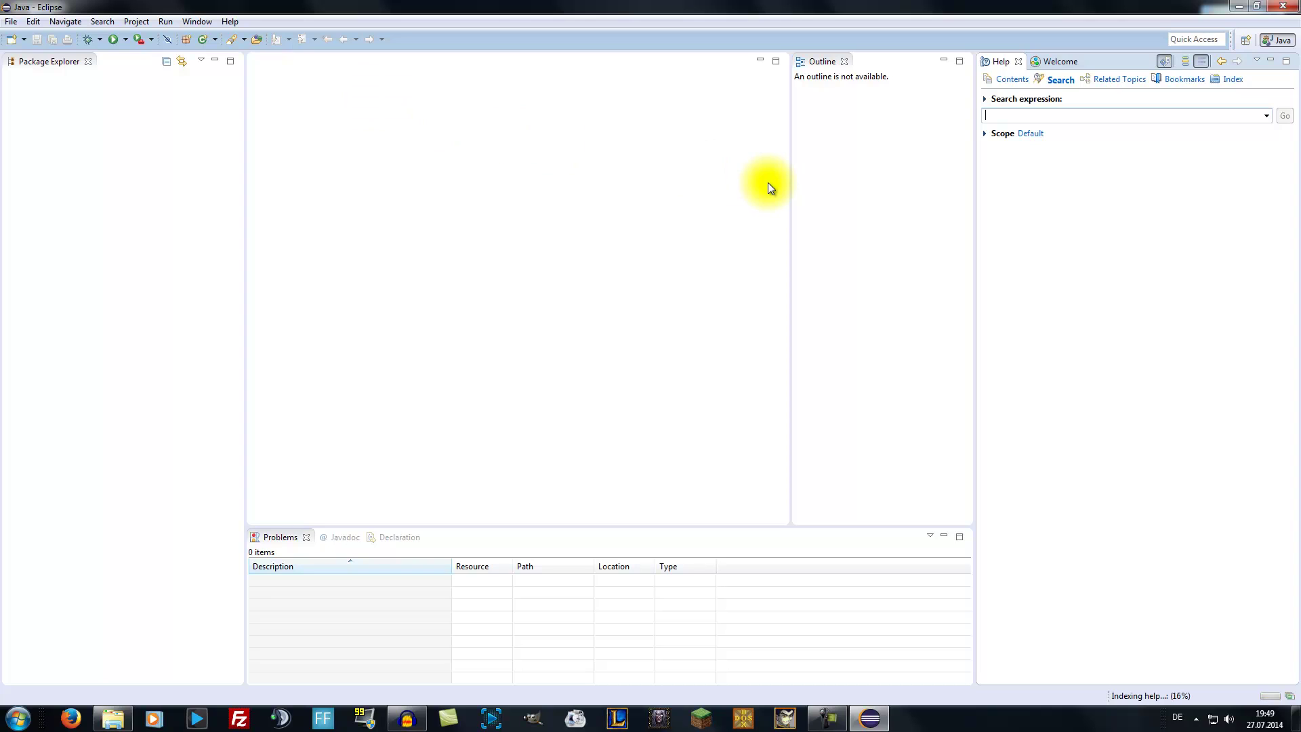
text(deutsch)
key(Return)
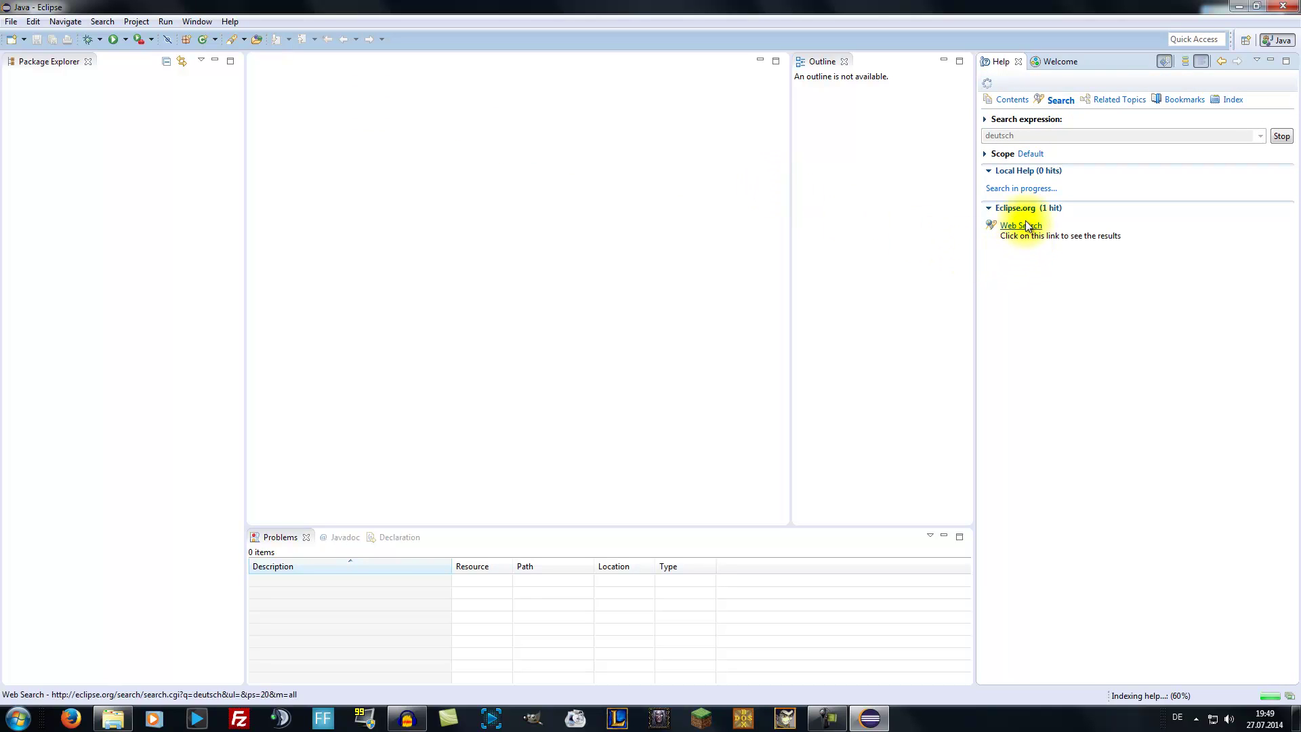
click(1028, 210)
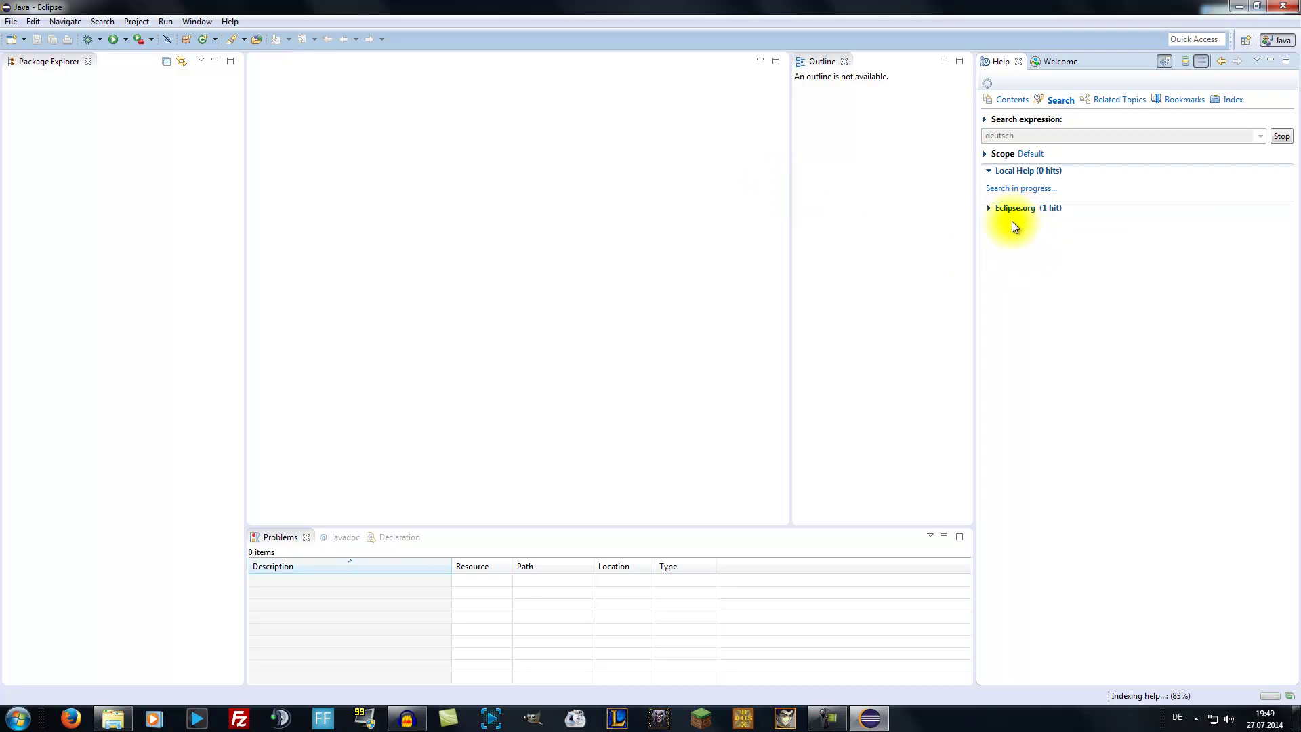
click(988, 209)
click(1010, 228)
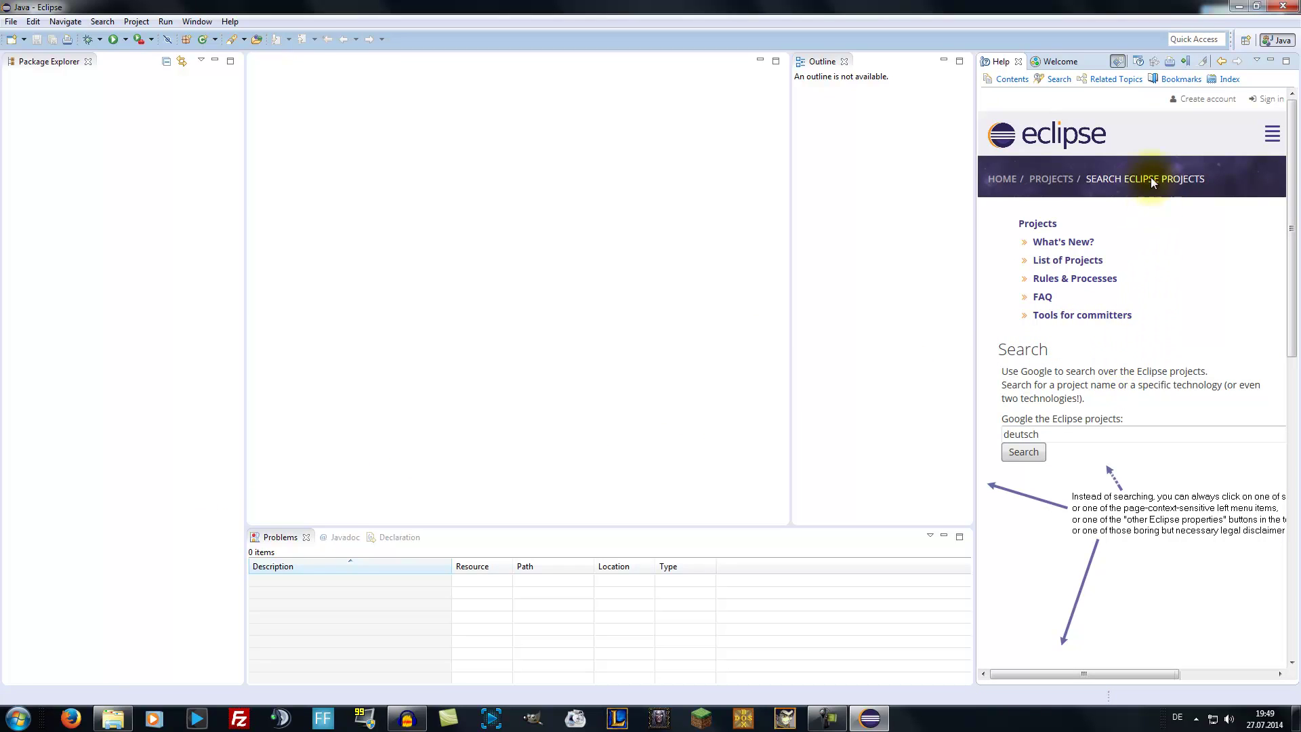
Close the Help and Welcome views to leave only the Java workbench.
click(1018, 61)
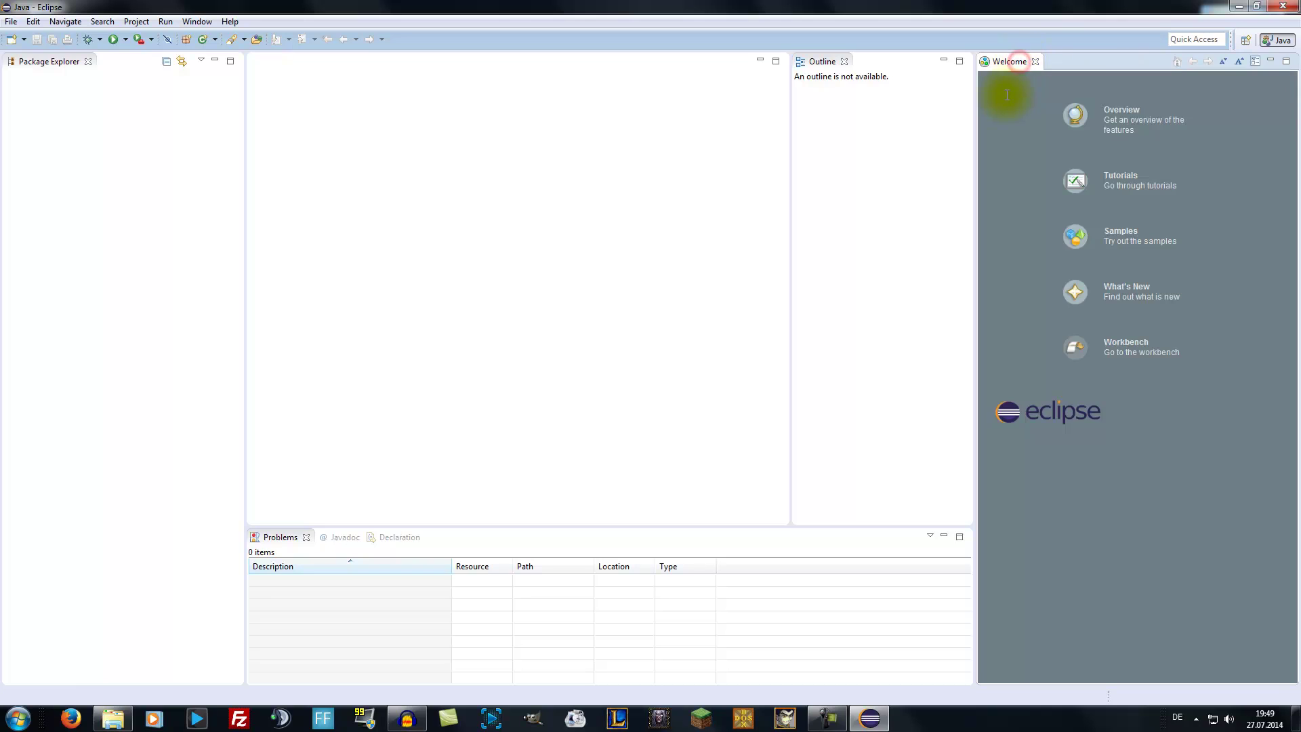
click(1037, 60)
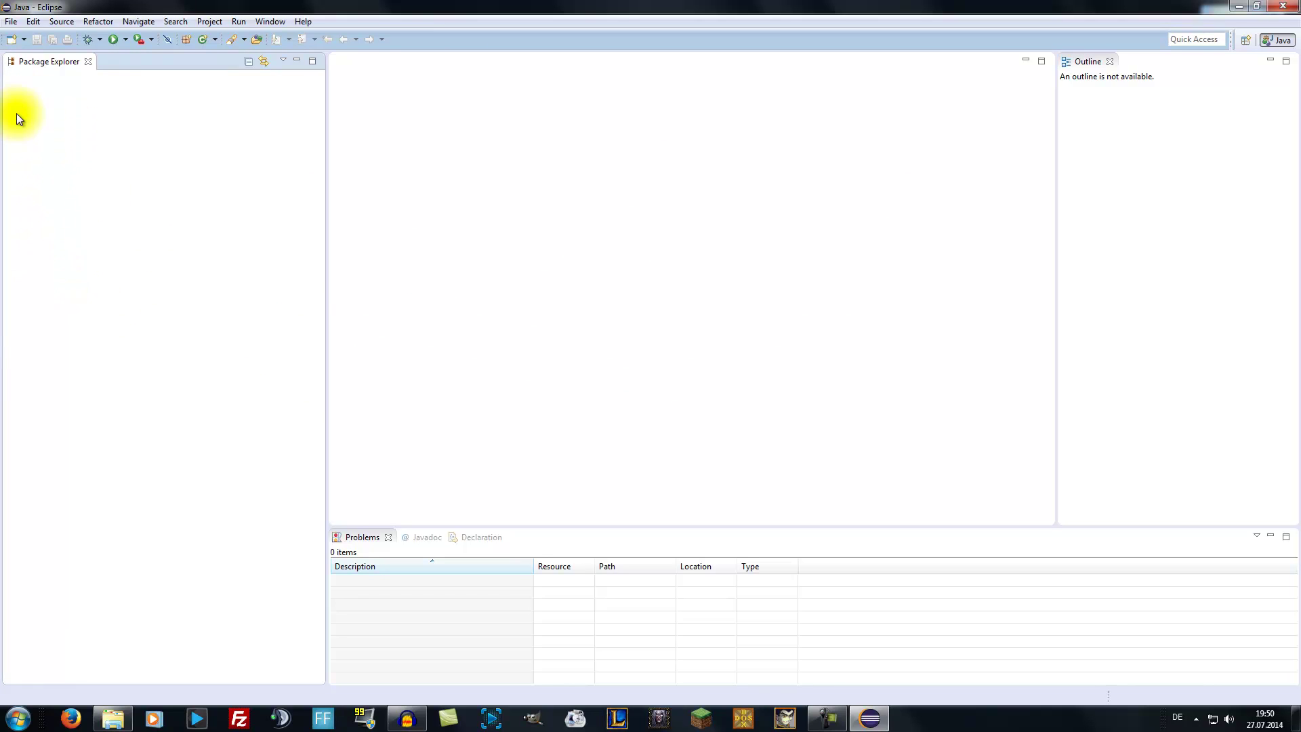
click(13, 39)
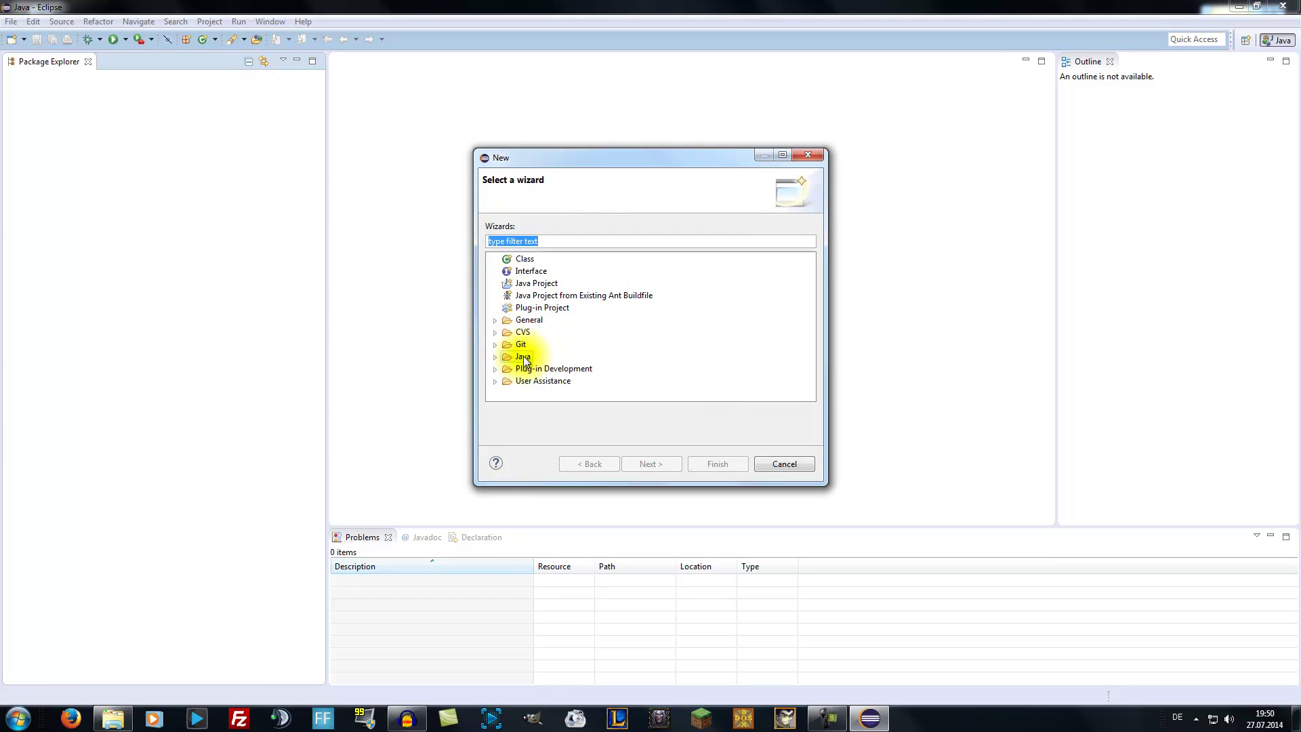
click(534, 283)
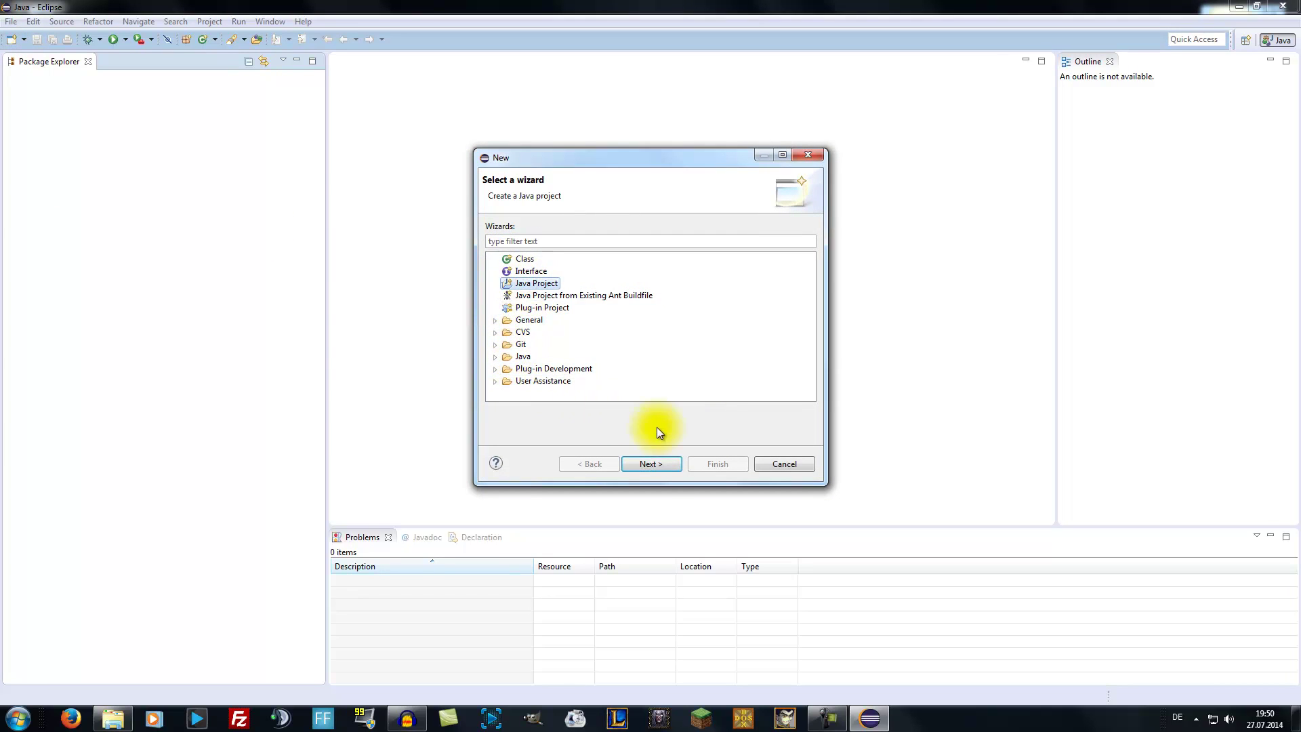
click(655, 463)
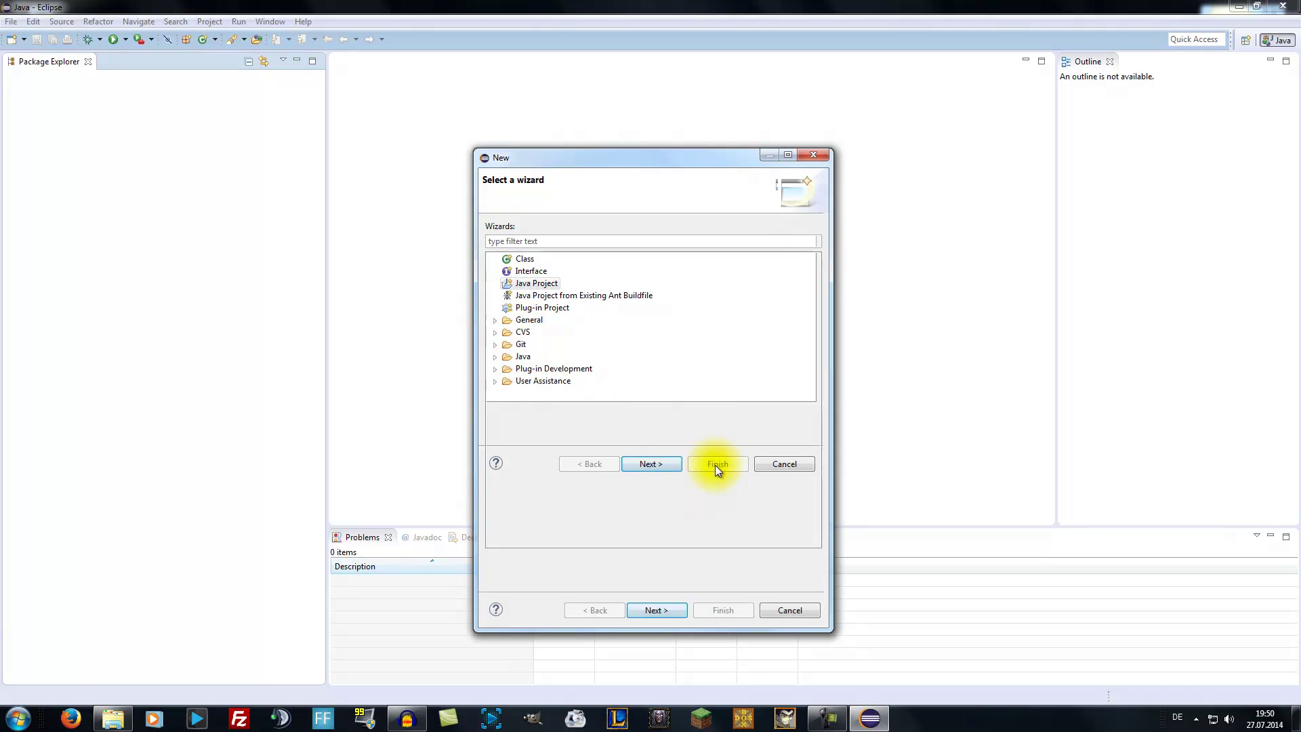
click(778, 611)
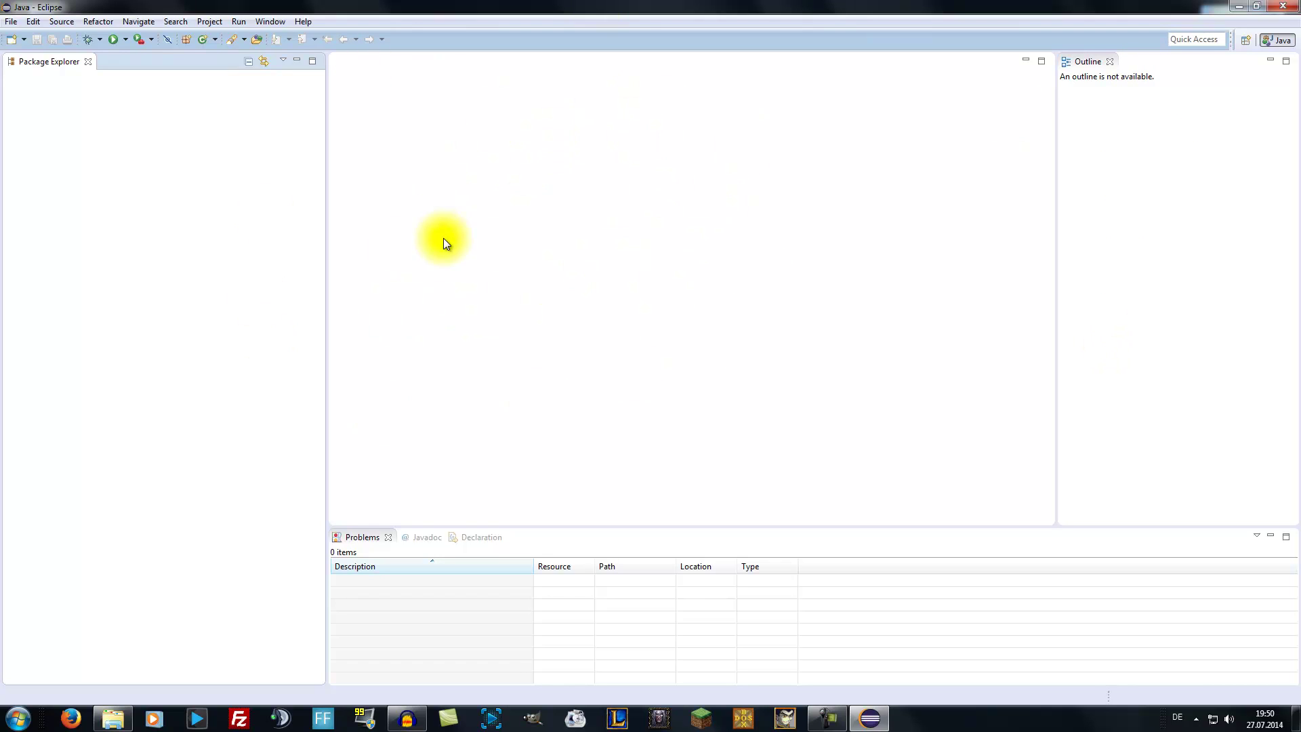
click(214, 39)
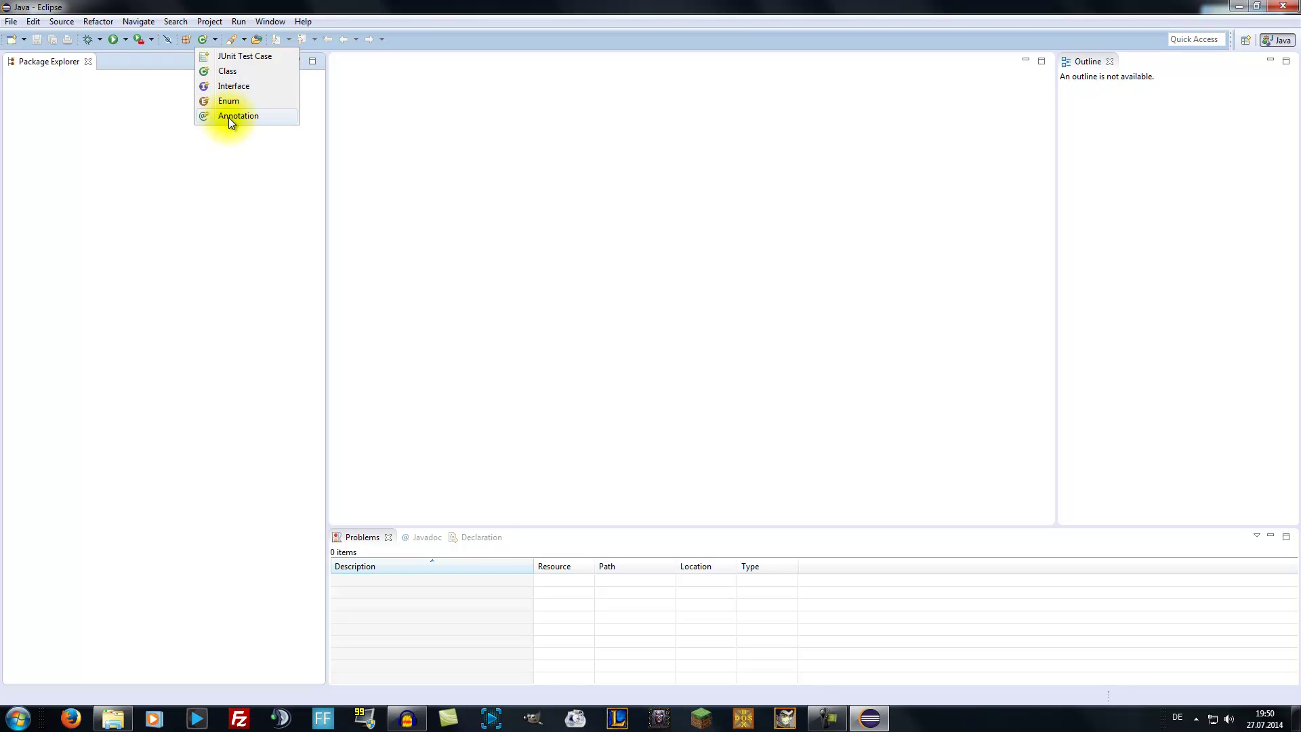
click(477, 264)
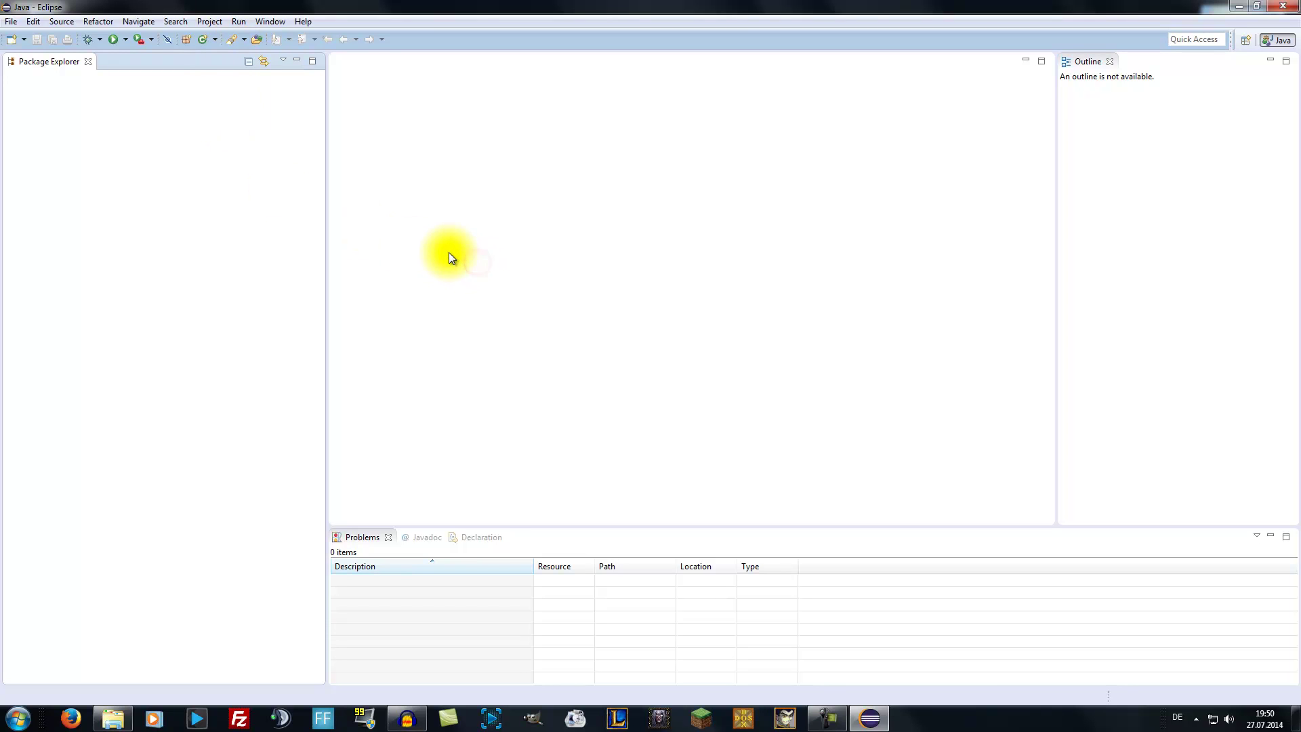